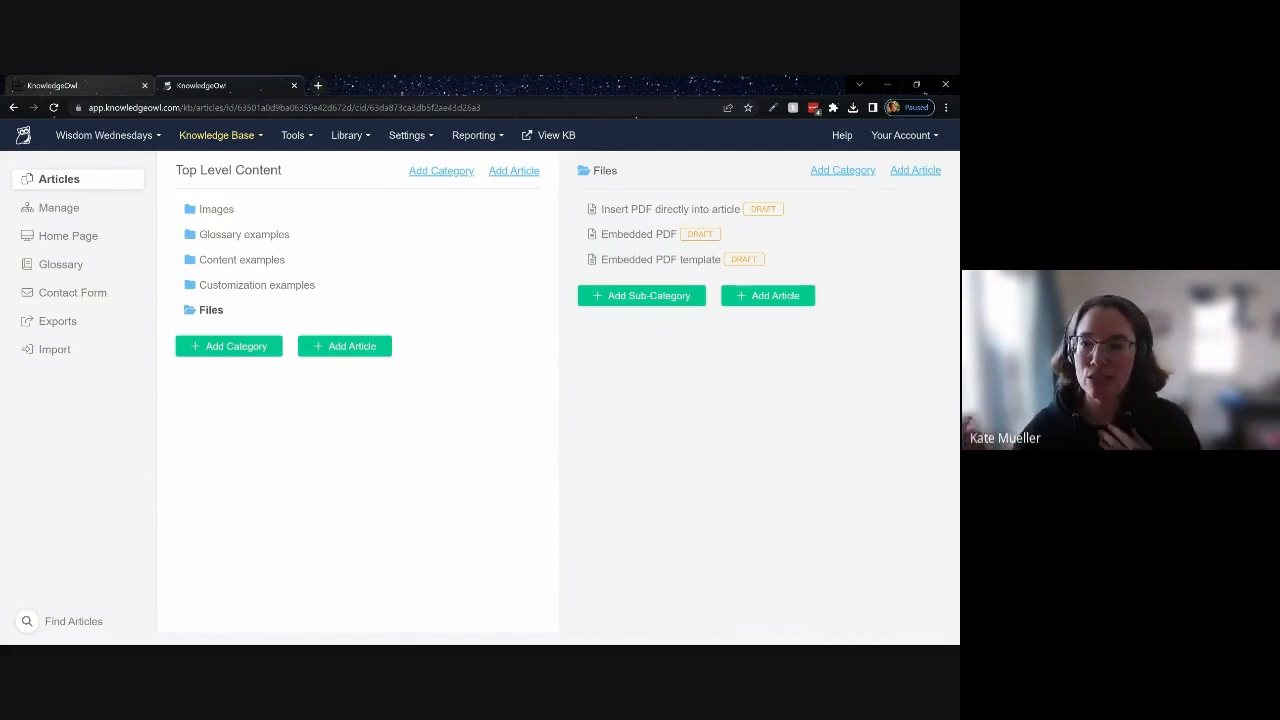
Open the knowledge base's file library to view the uploaded files.
click(350, 137)
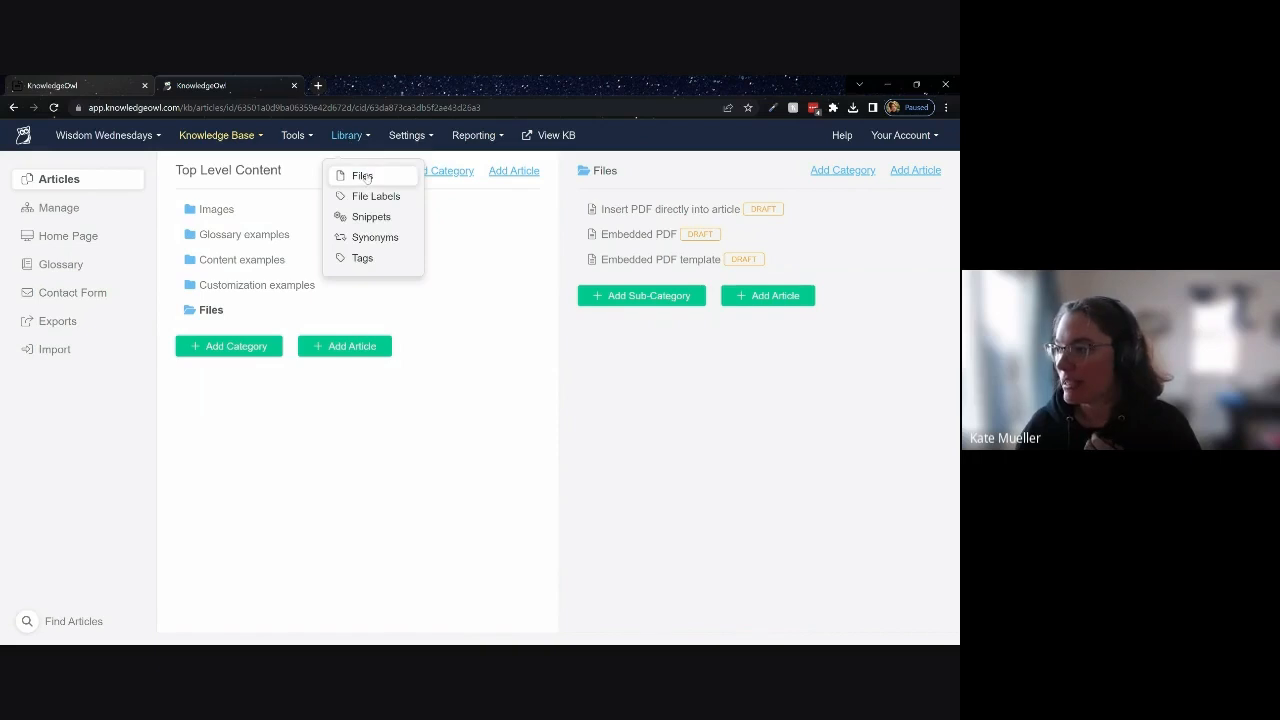
click(363, 175)
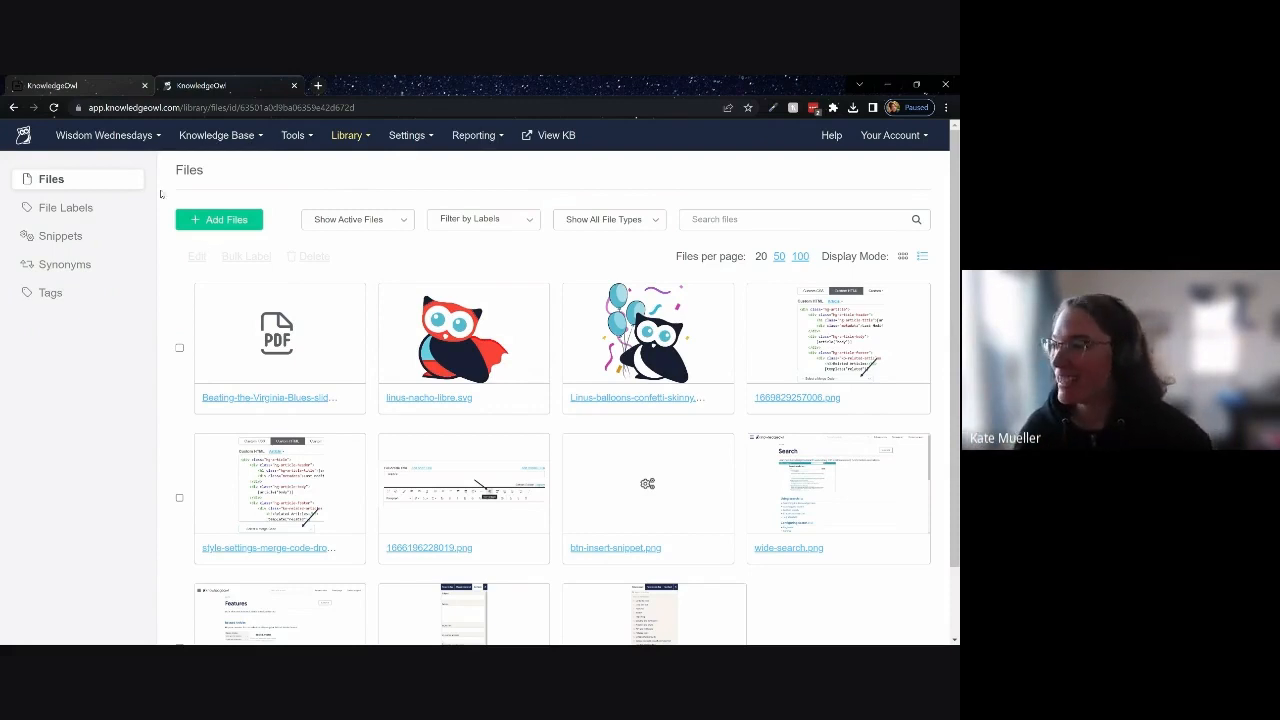
Open the draft article "Insert PDF directly into article" from the knowledge base's Files category for editing.
click(245, 135)
click(236, 176)
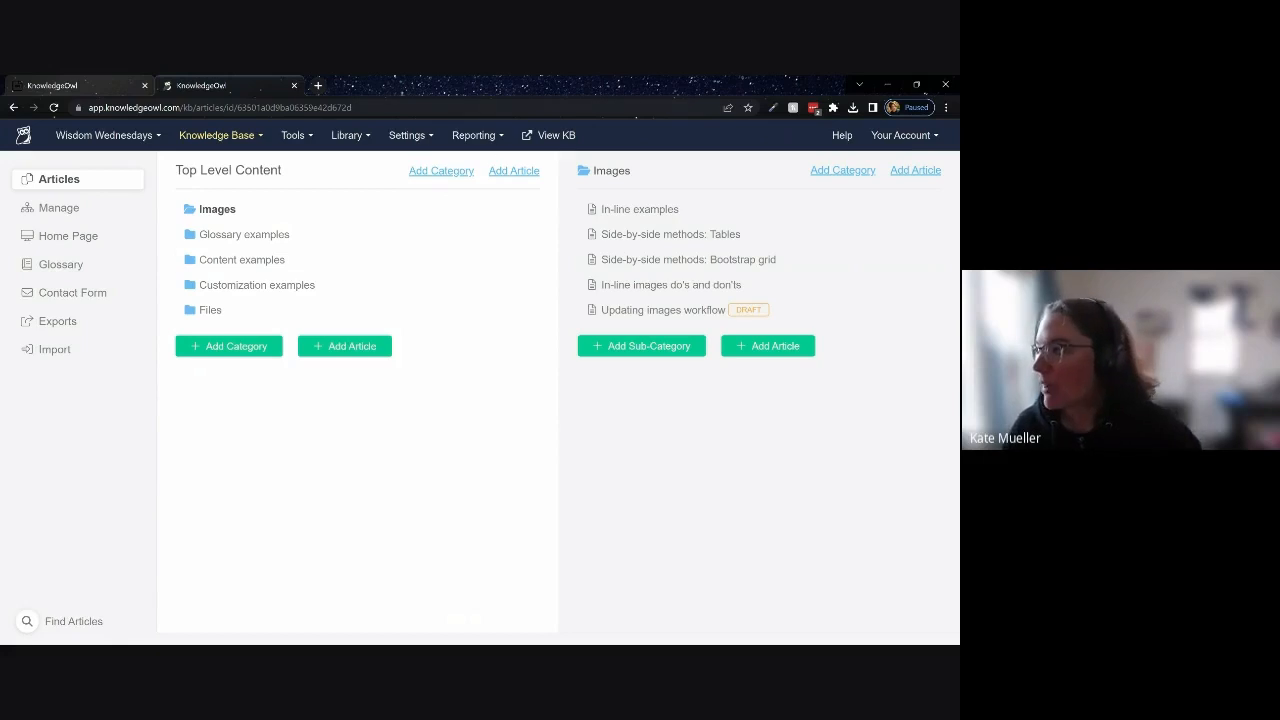
click(222, 312)
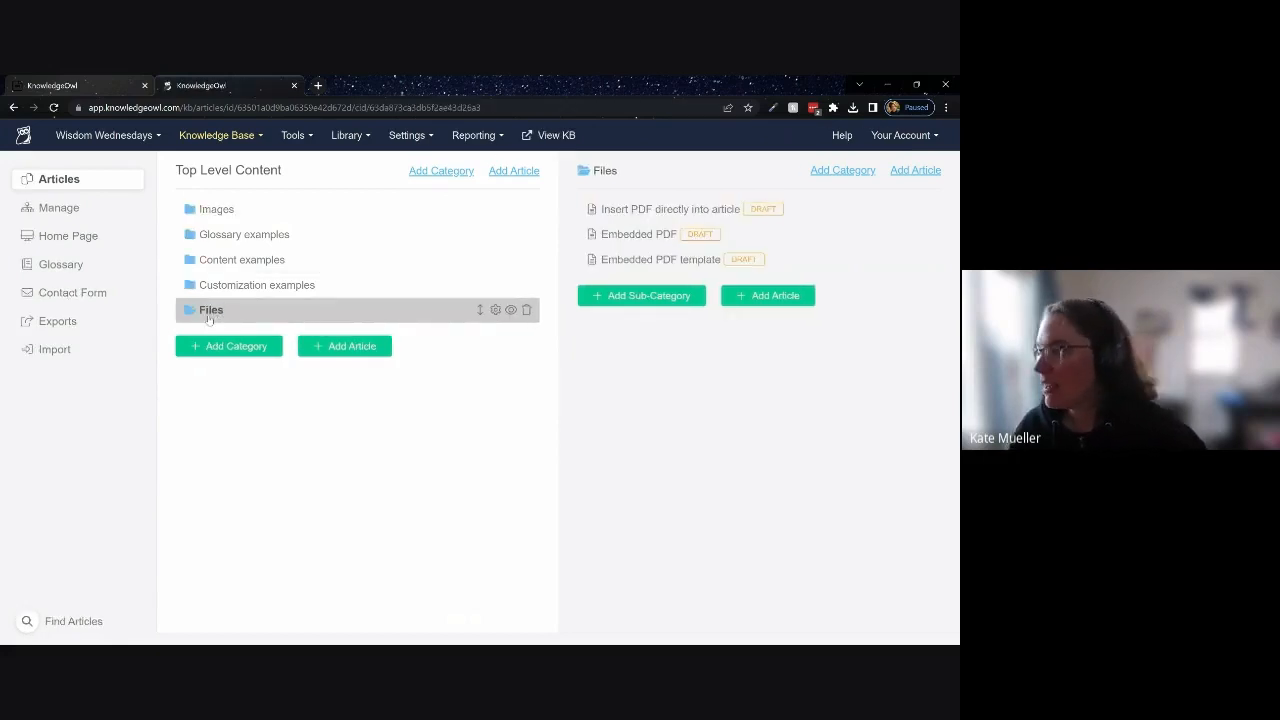
click(650, 210)
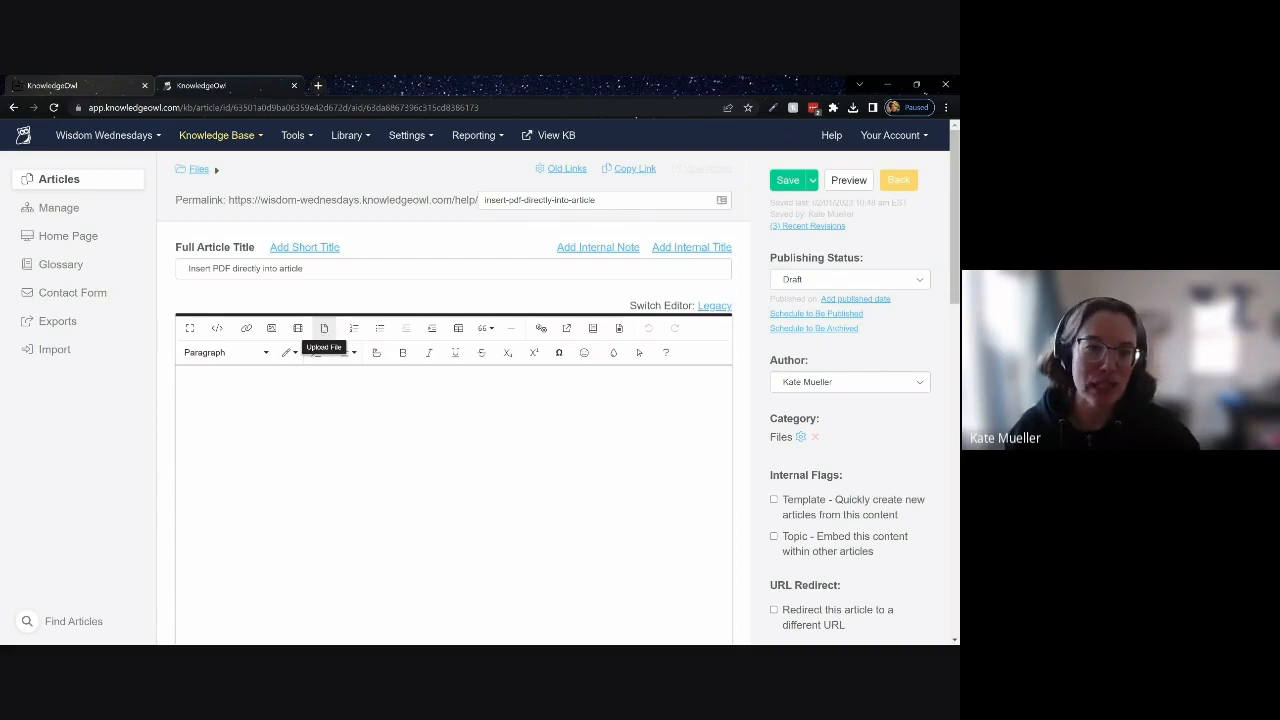
click(324, 328)
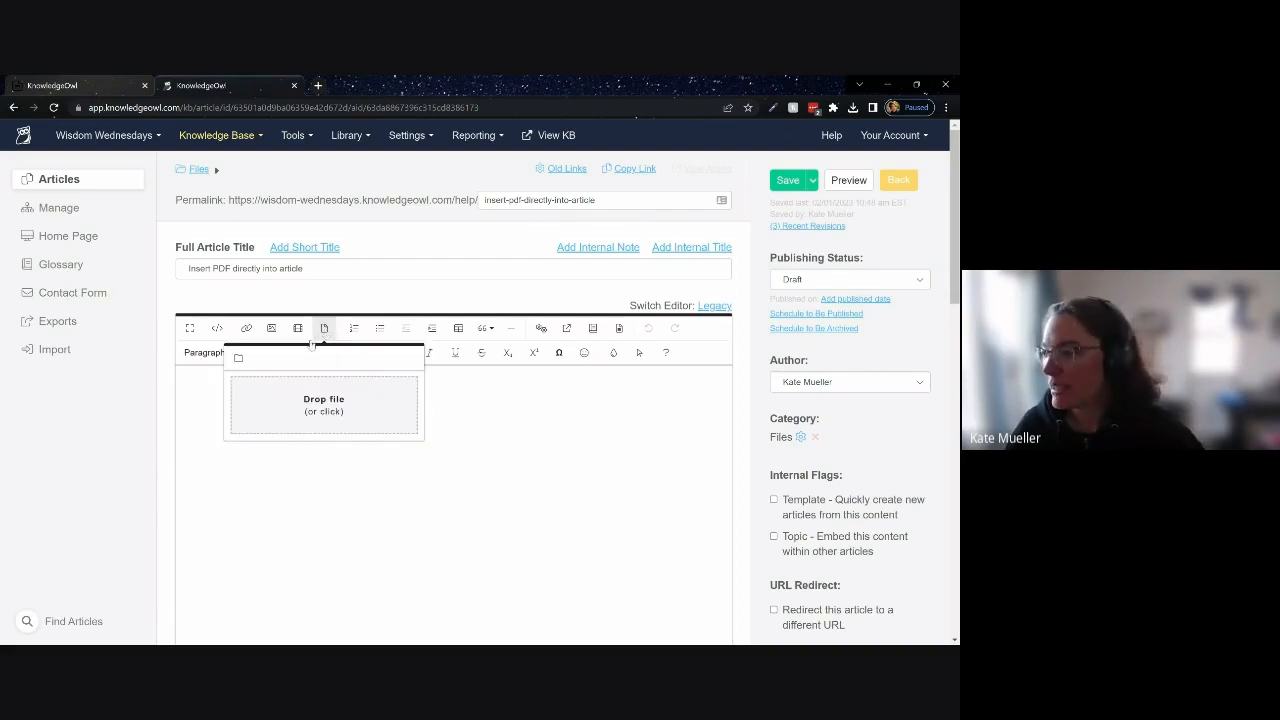
click(238, 357)
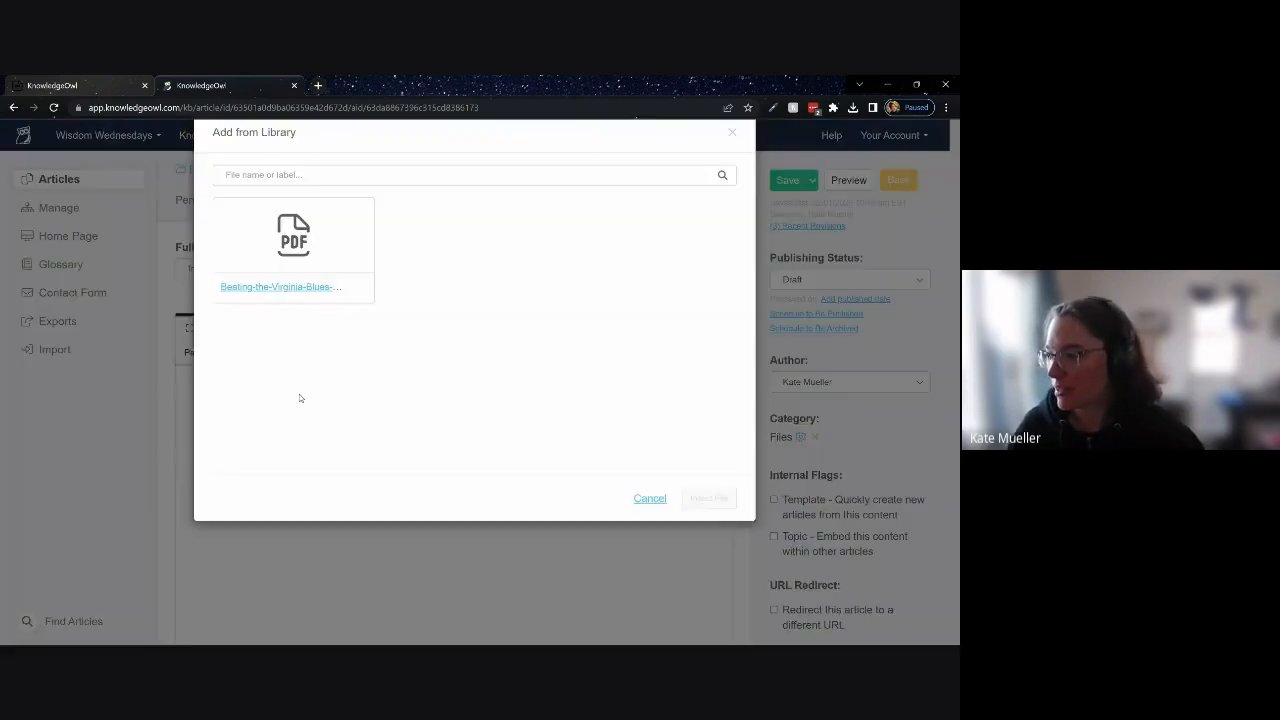
click(295, 264)
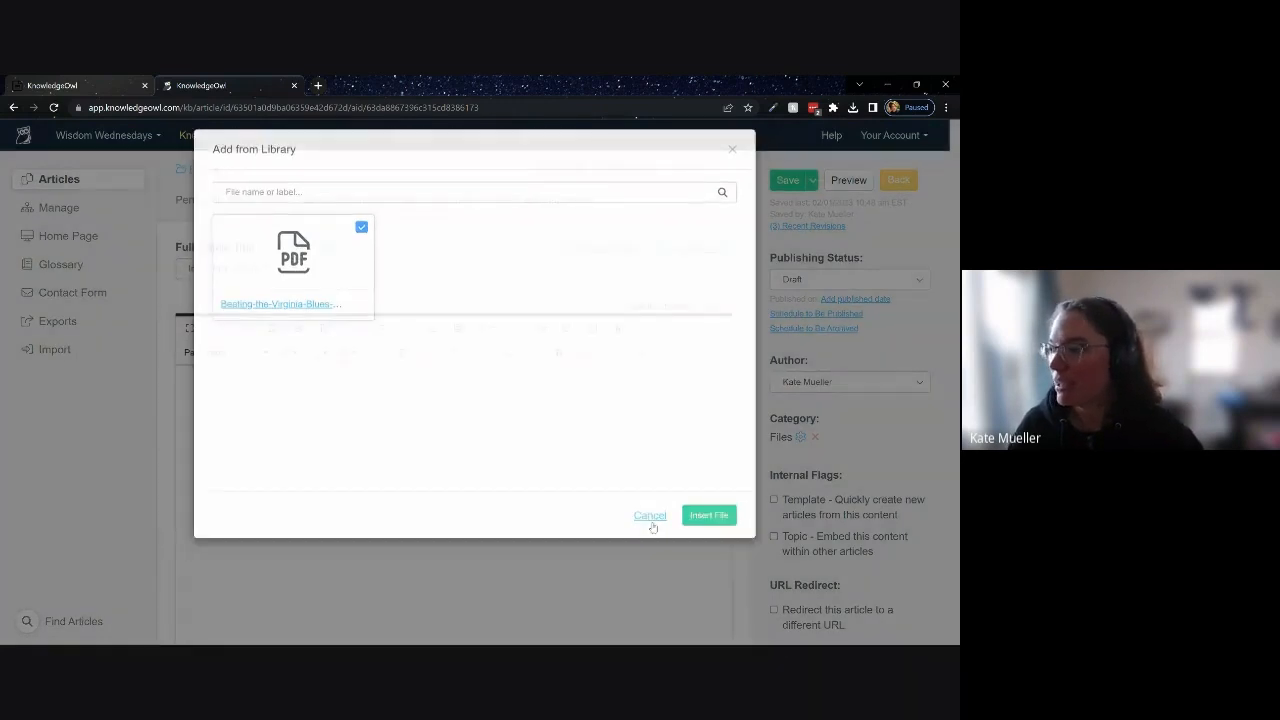
click(649, 525)
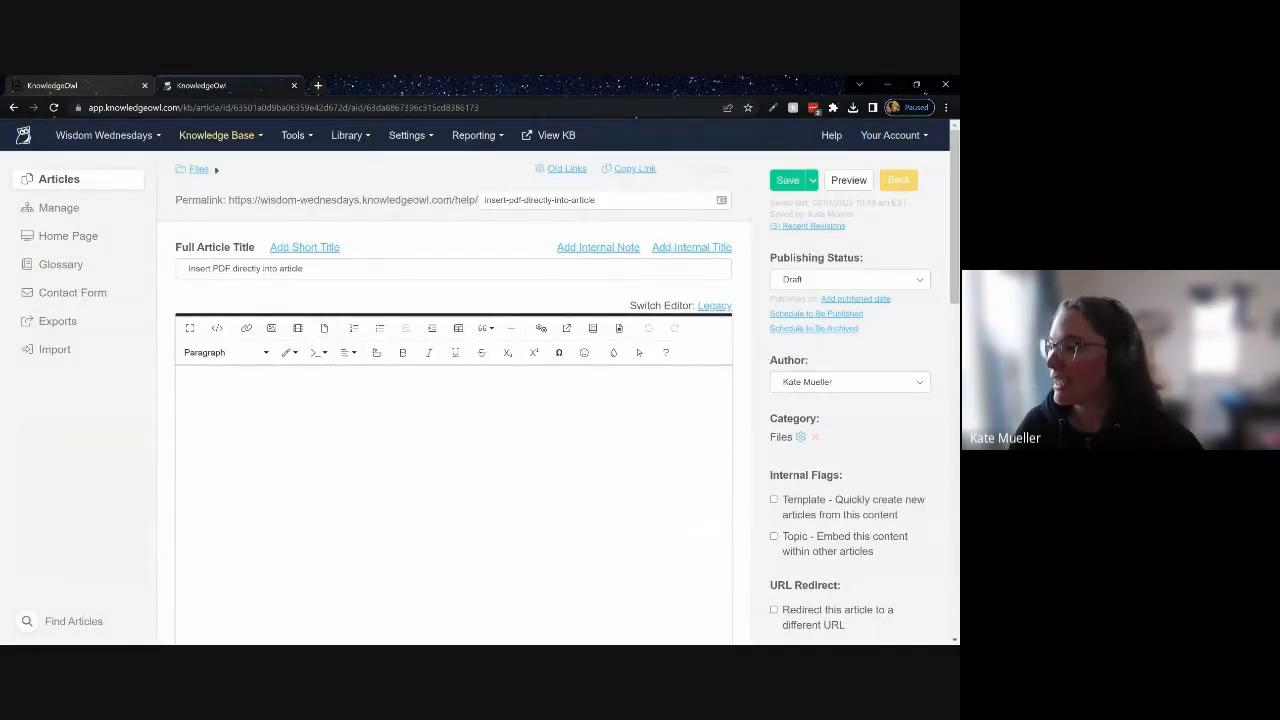
Insert the library file Beating-the-Virginia-Blues-slides.pdf into the article body and save the article with Published status.
click(325, 329)
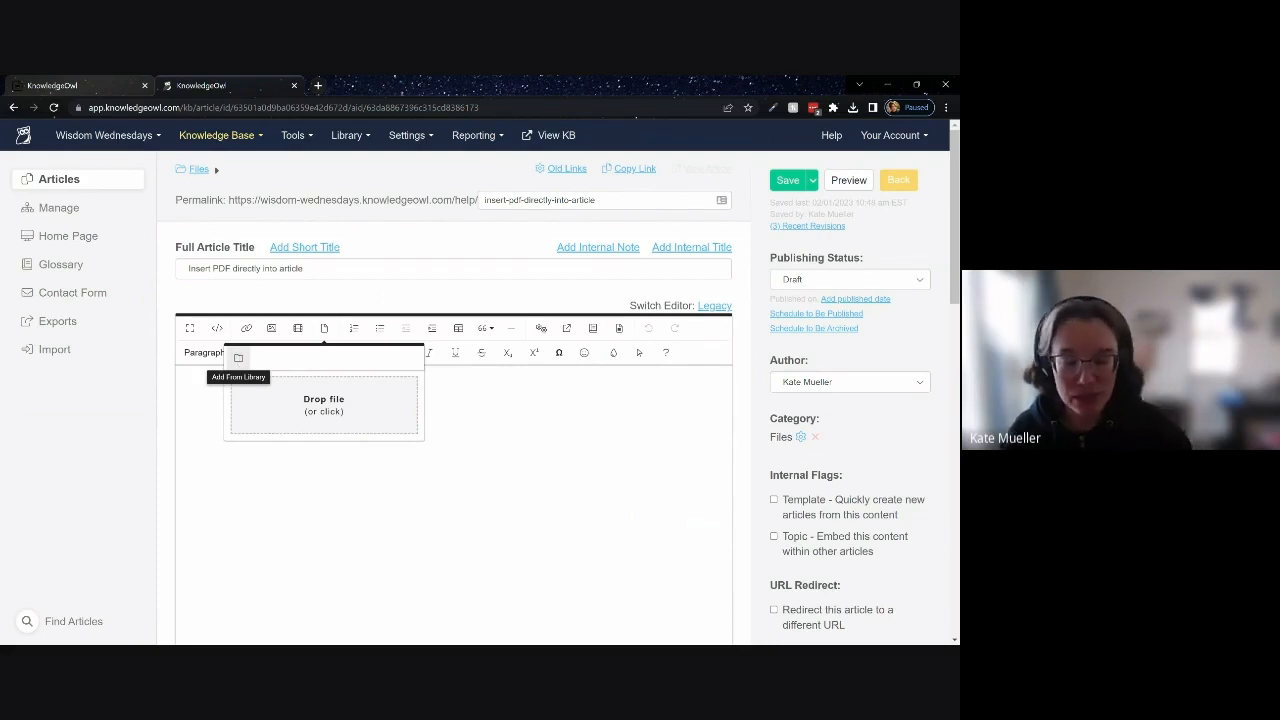
click(238, 357)
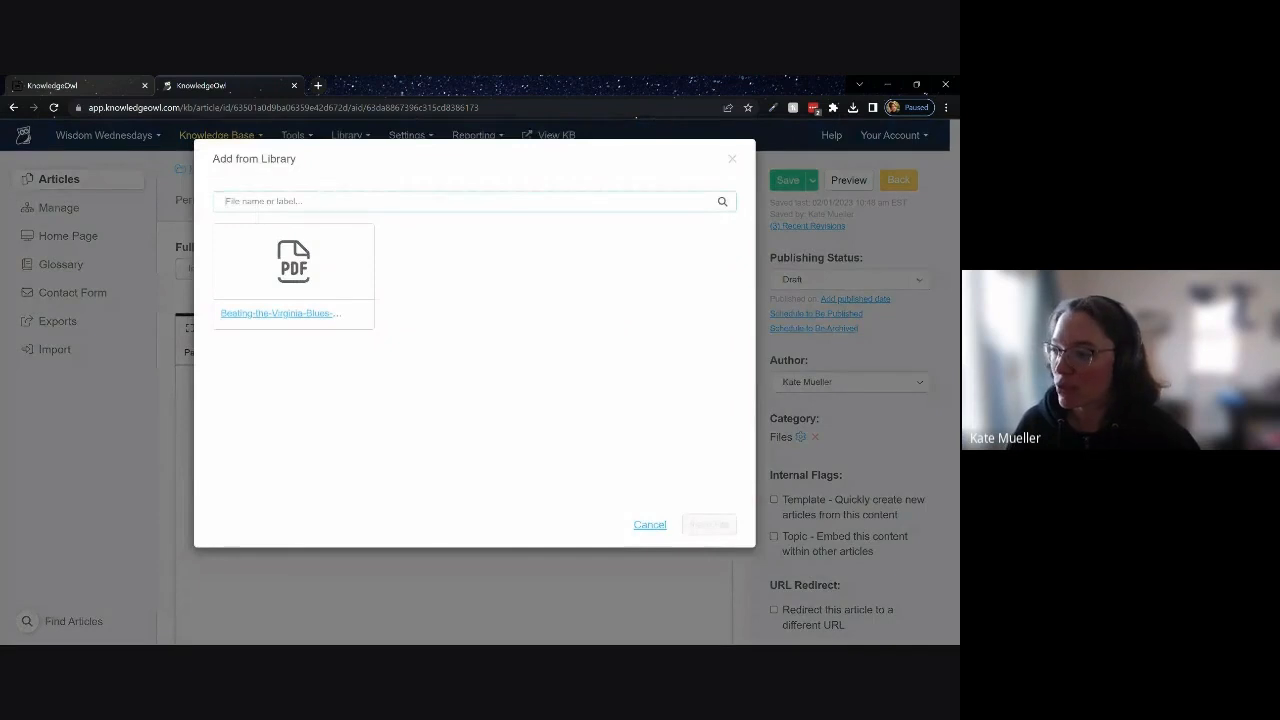
click(326, 262)
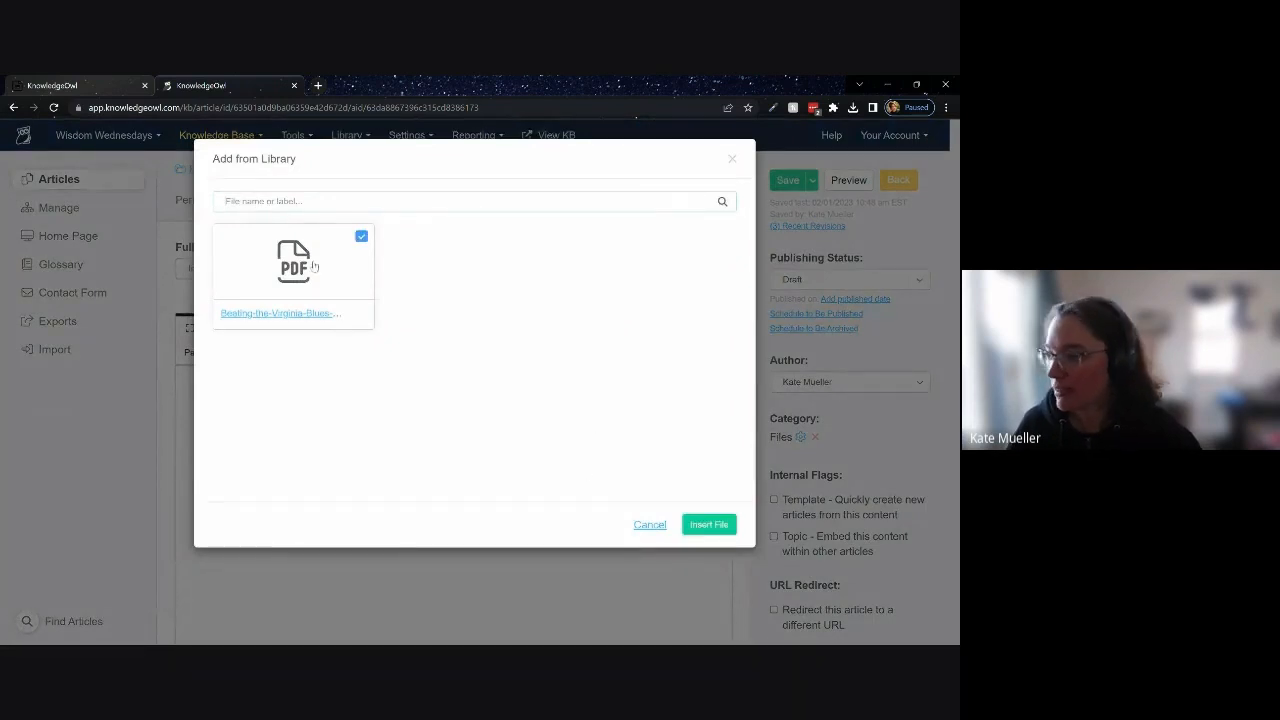
click(714, 526)
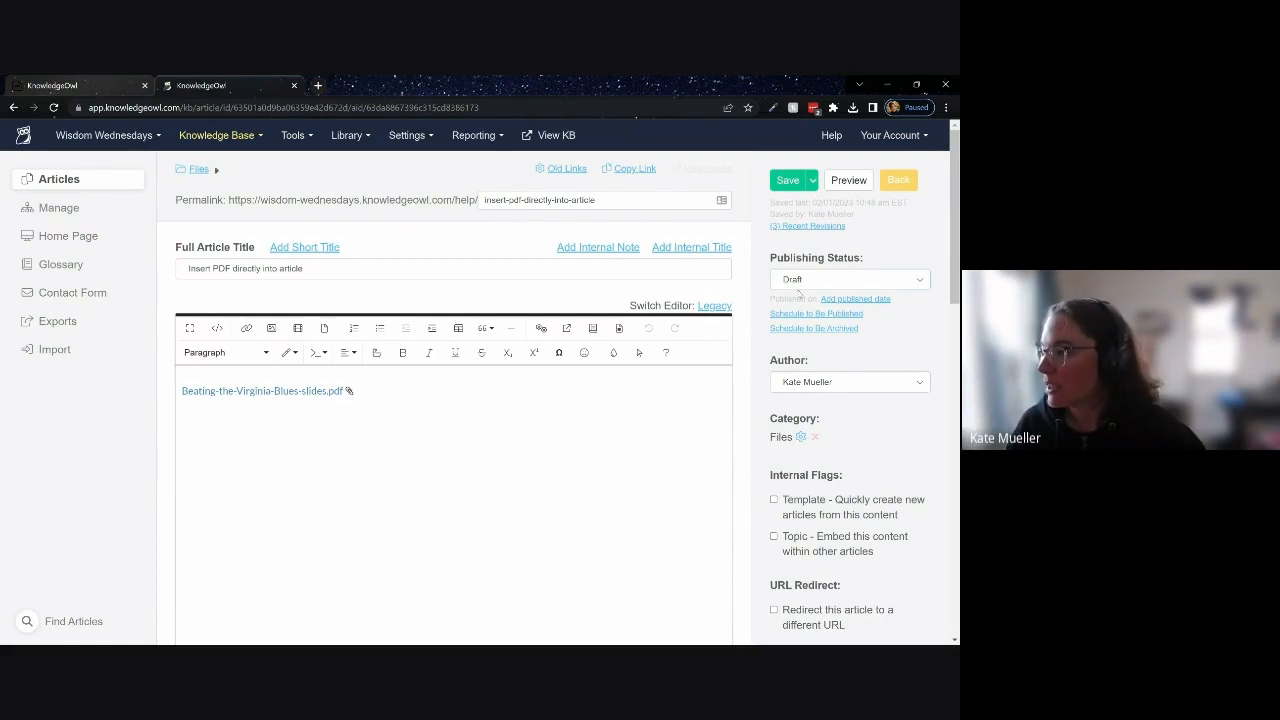
click(800, 293)
click(790, 181)
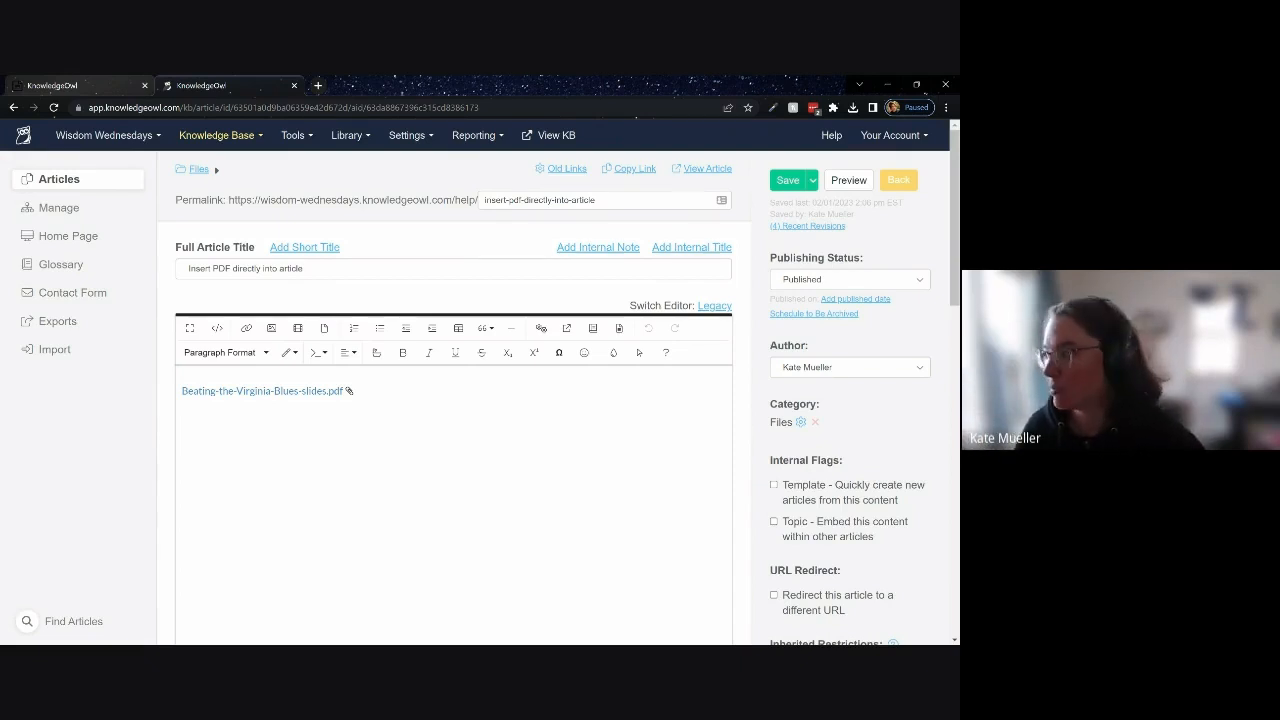
View the published article, open its PDF link and look through the slides, declining the Acrobat offer.
click(709, 168)
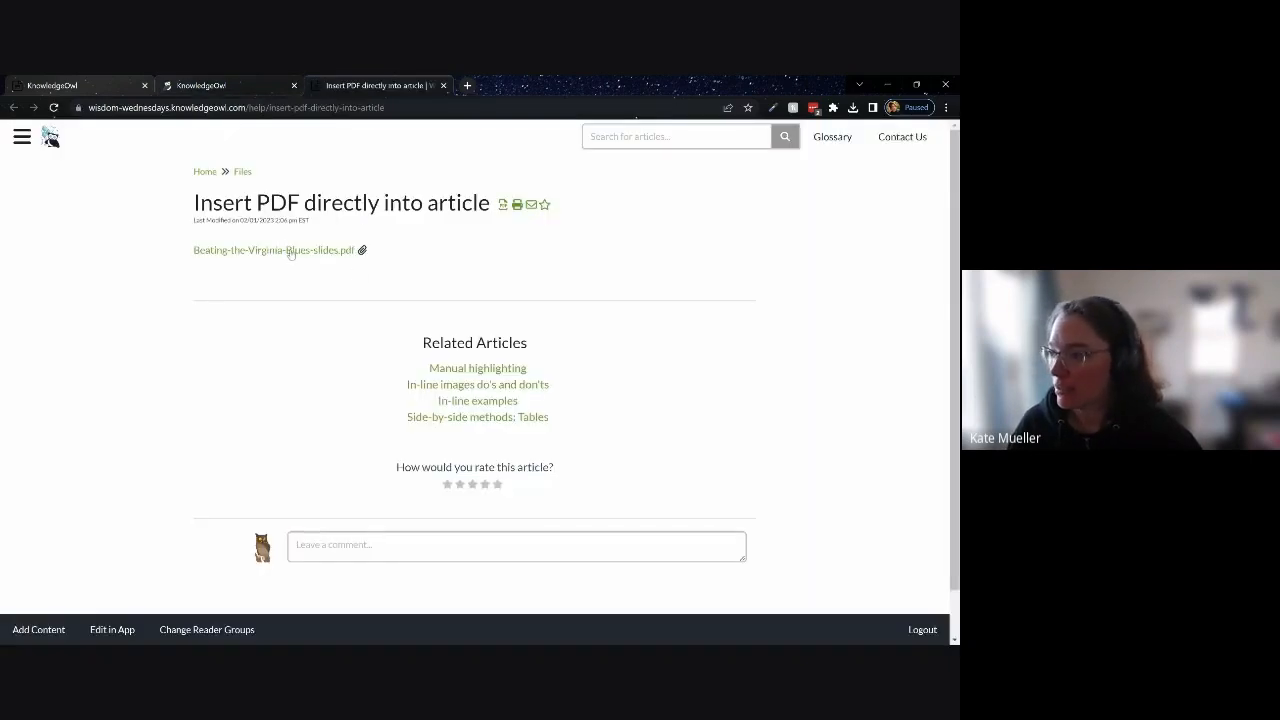
click(290, 252)
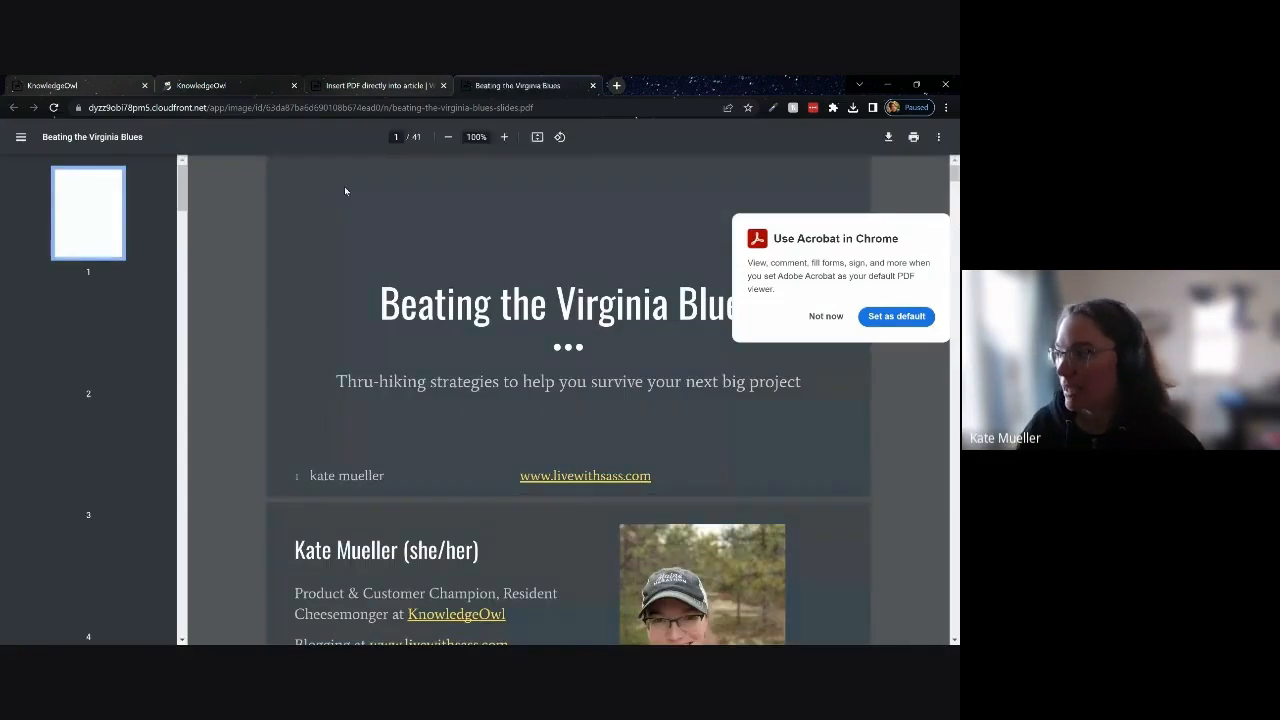
click(826, 316)
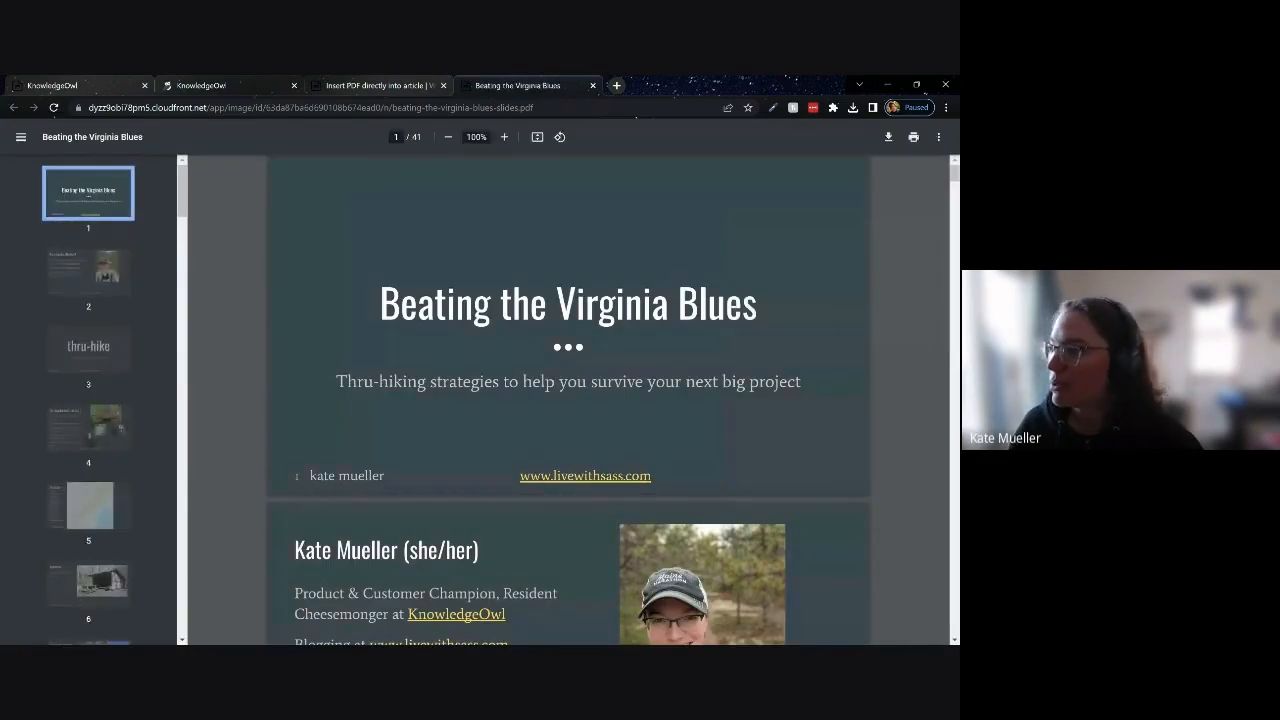
scroll(465, 358, down, 6)
scroll(467, 356, up, 6)
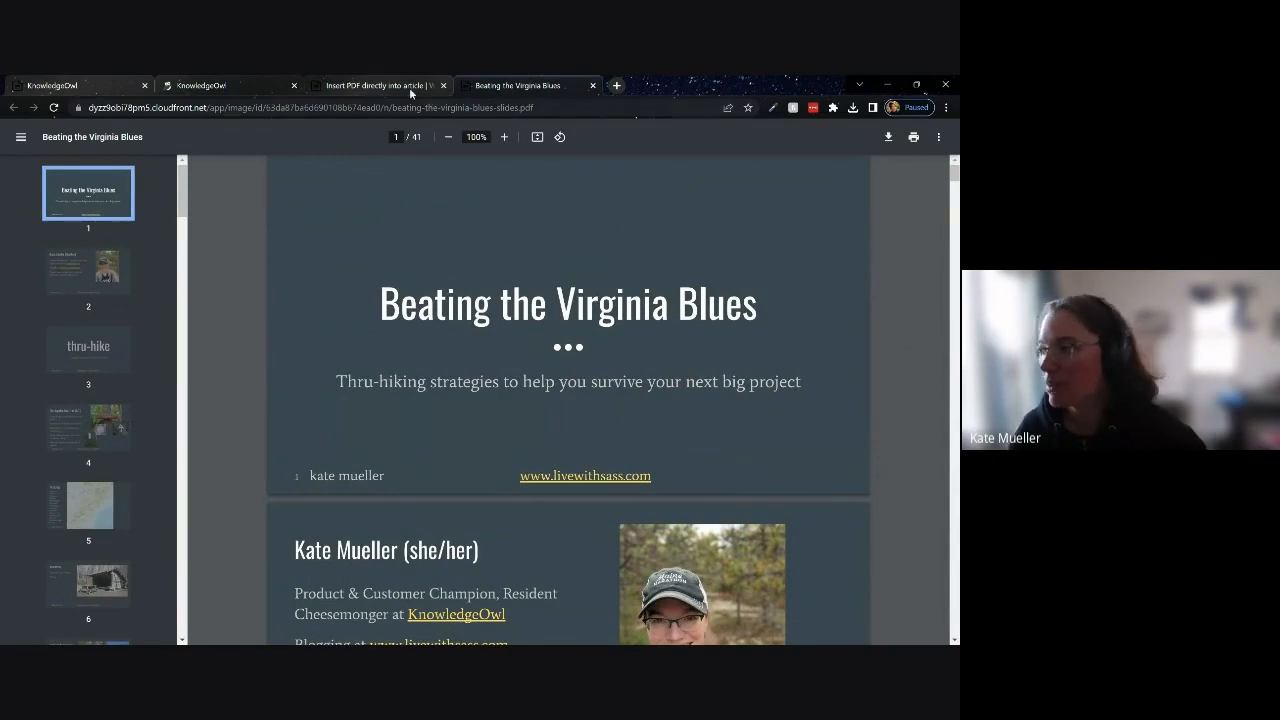
Return to the Files category and create a new article from scratch titled "Test URL redirect".
click(233, 84)
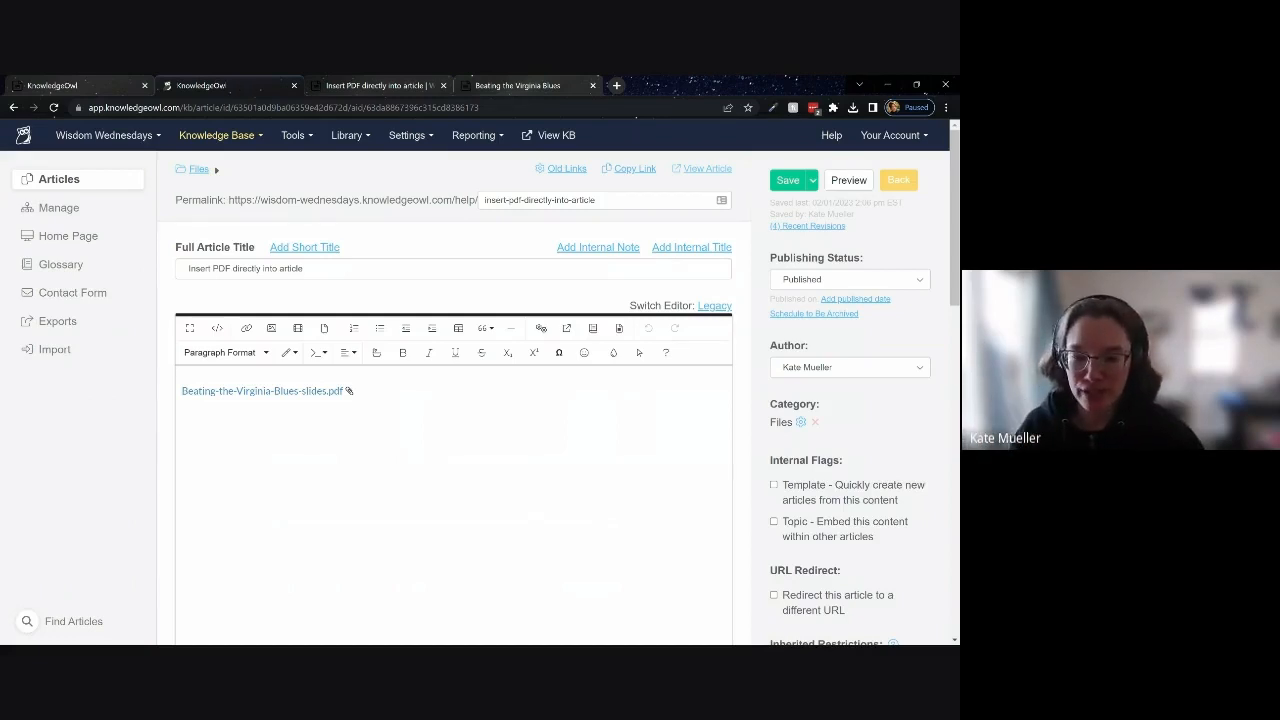
click(265, 391)
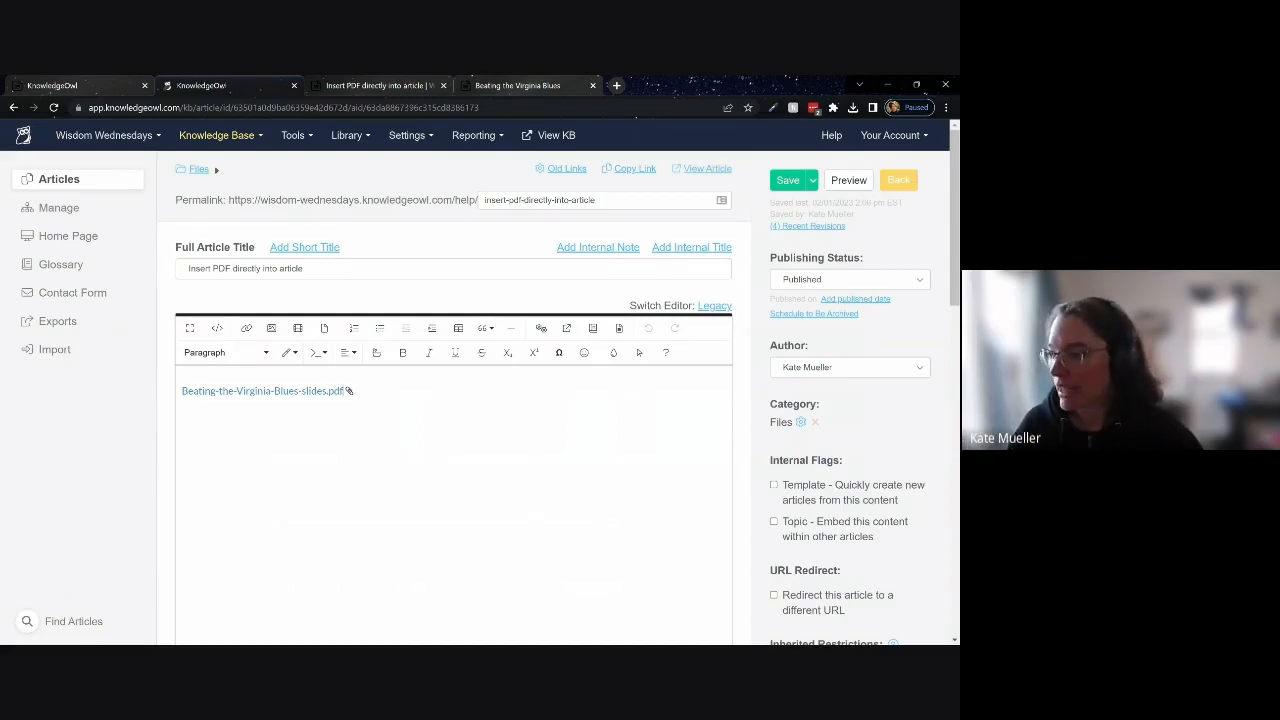
click(898, 180)
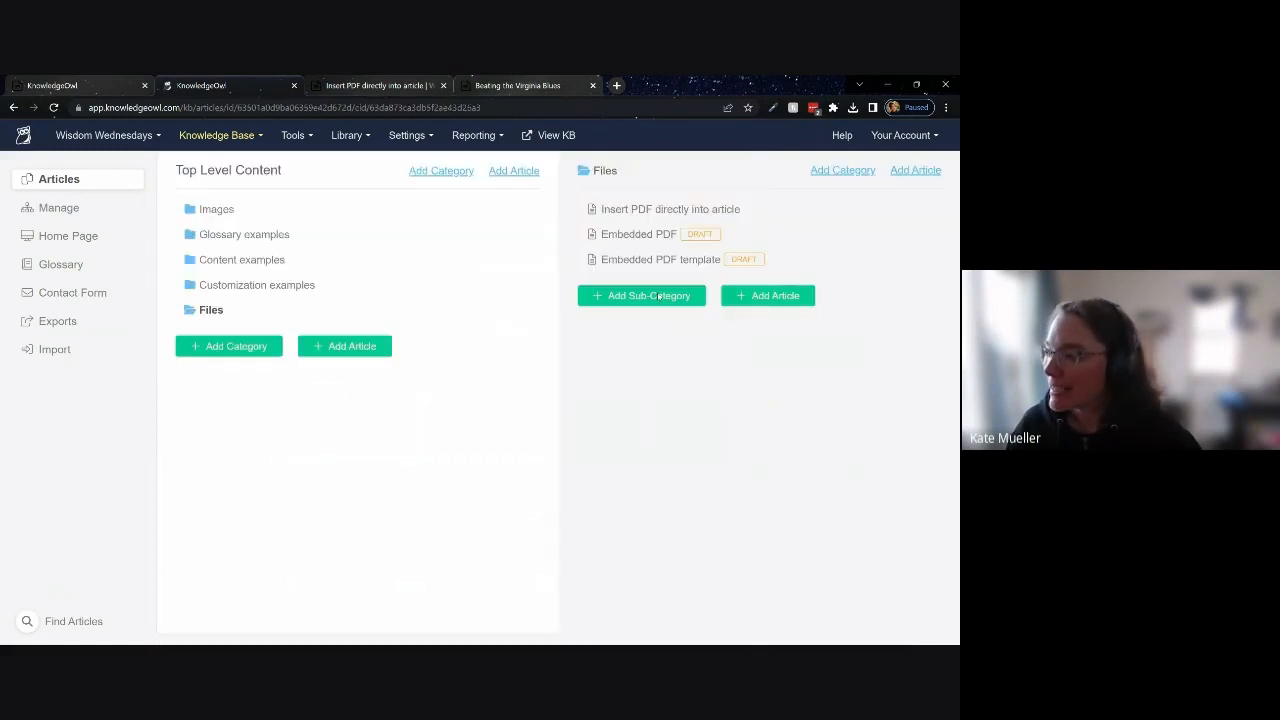
click(768, 295)
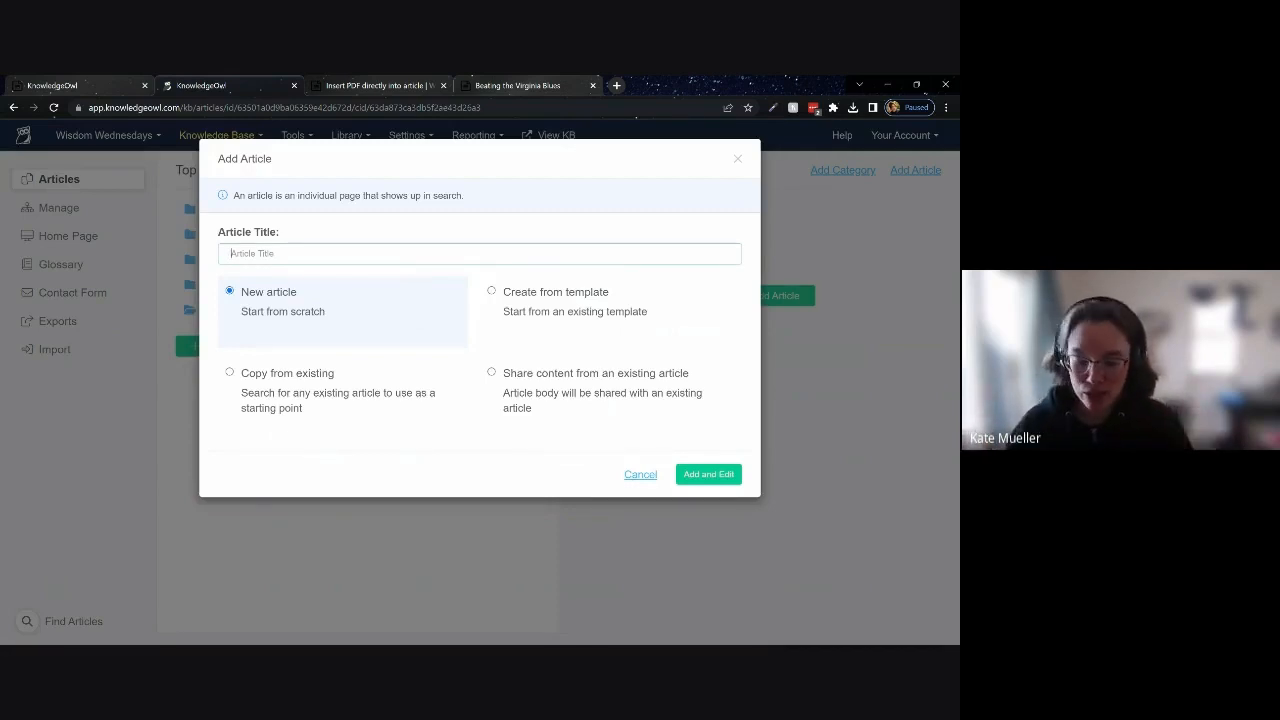
text(Test URL r)
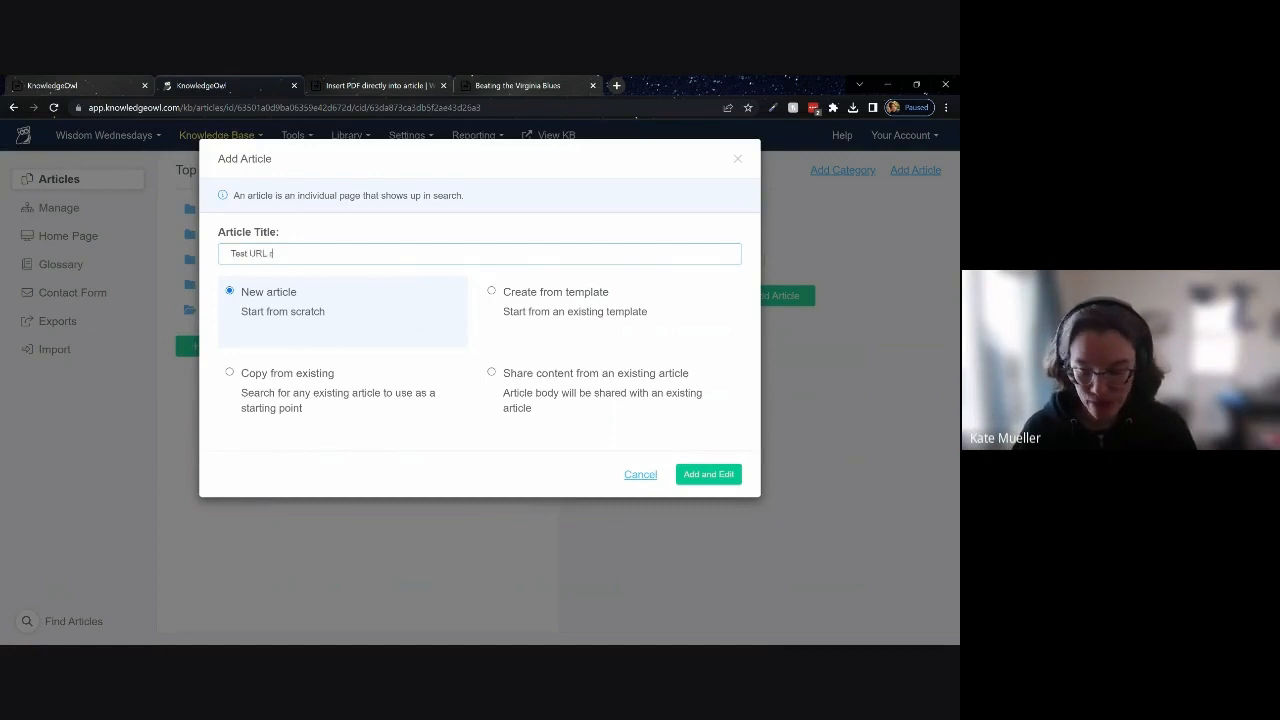
text(edirect)
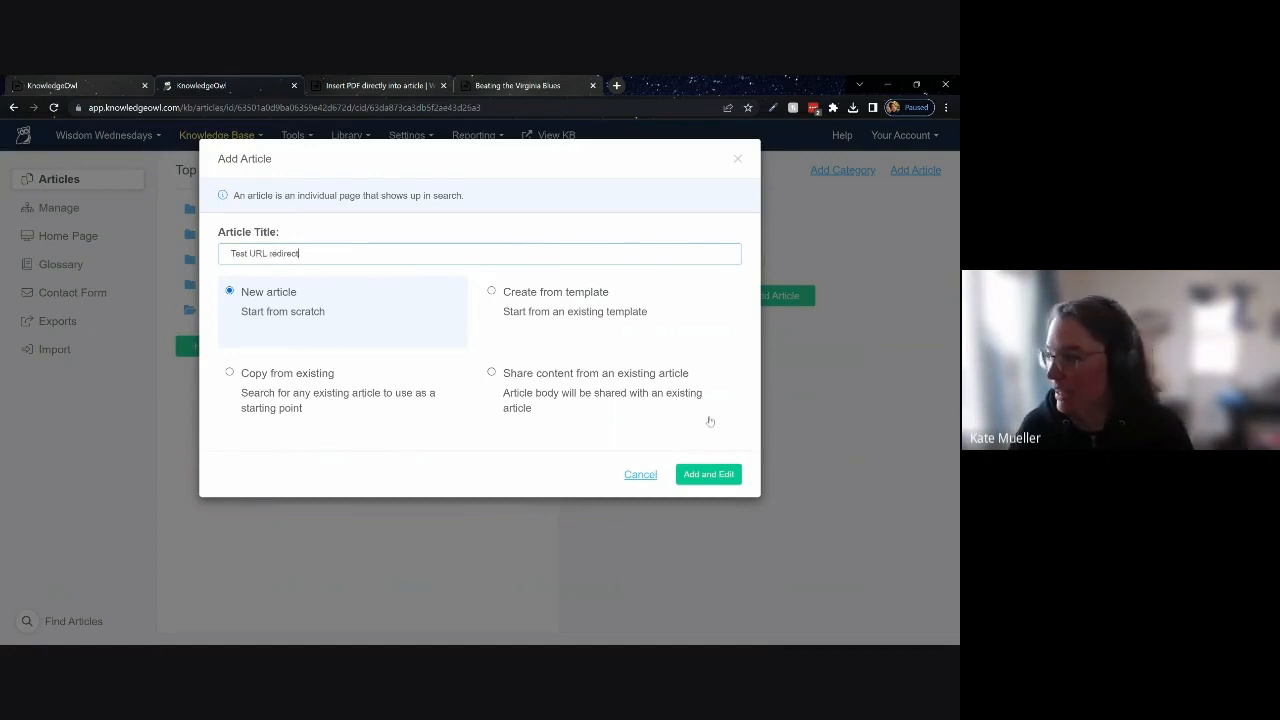
click(697, 477)
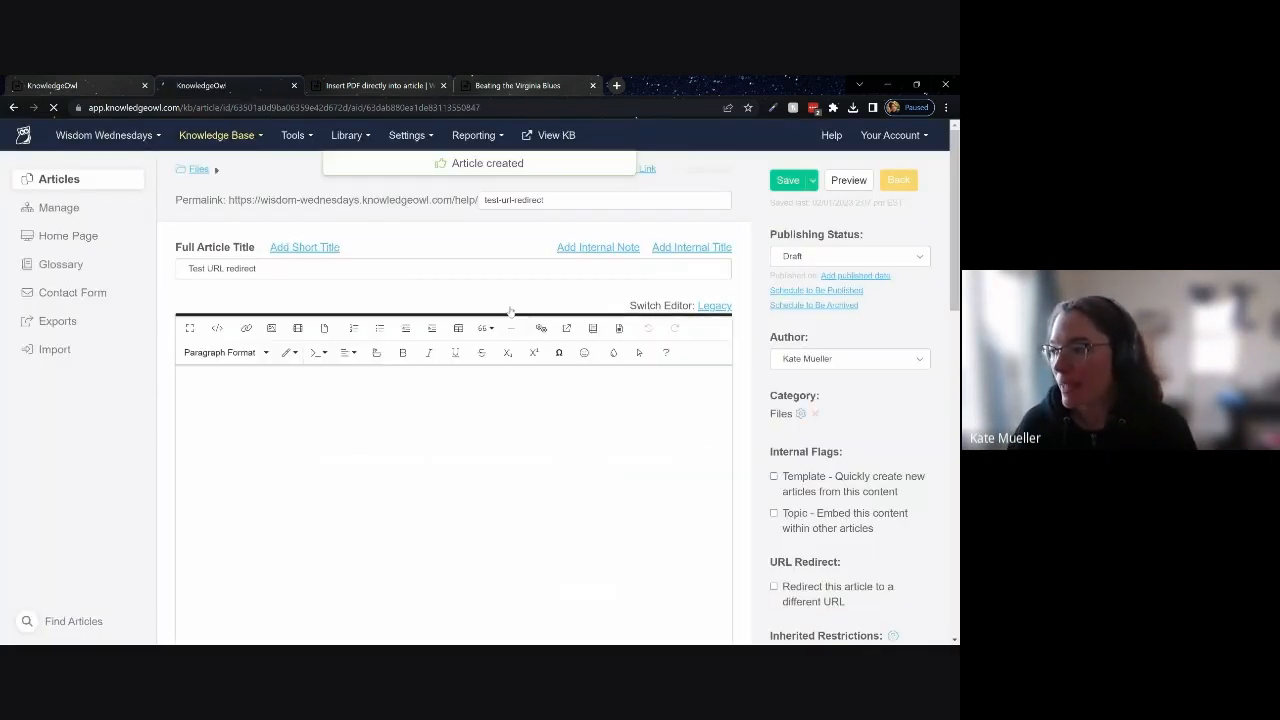
Enable URL redirect for the article, opening in a new tab, and target the library file Beating-the-Virginia-Blues-slides.pdf.
click(774, 587)
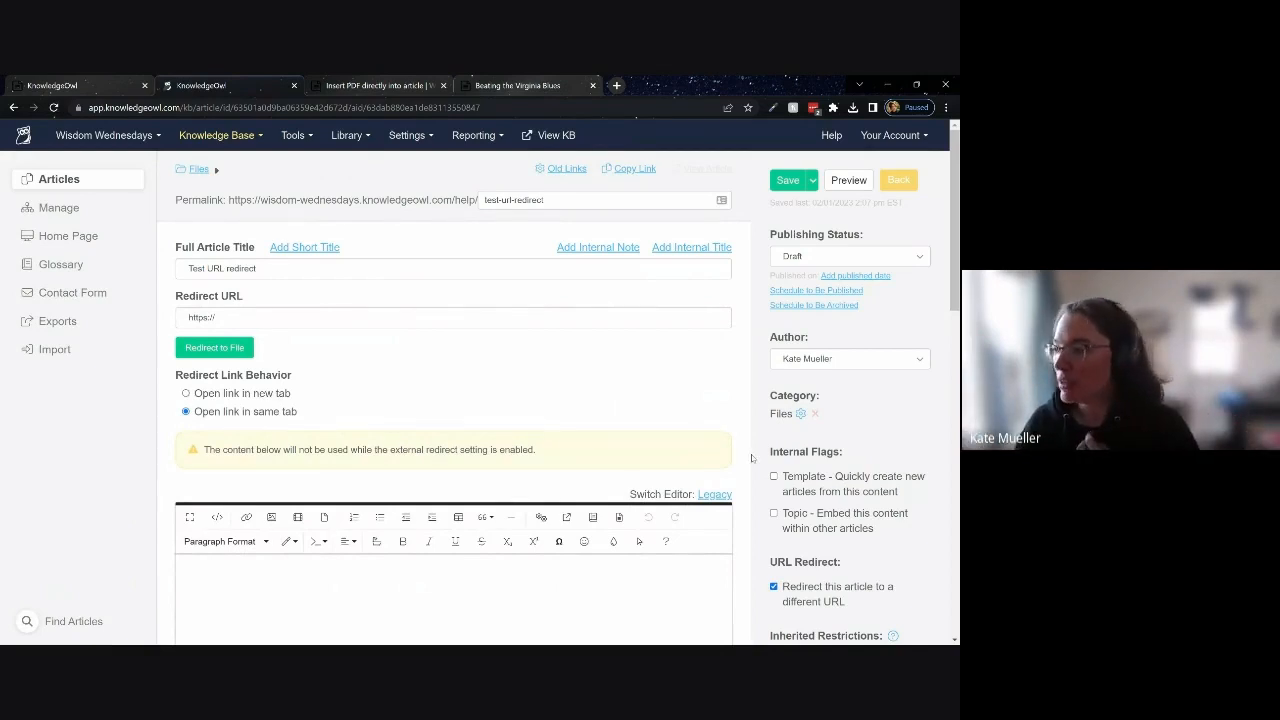
drag(225, 317, 129, 313)
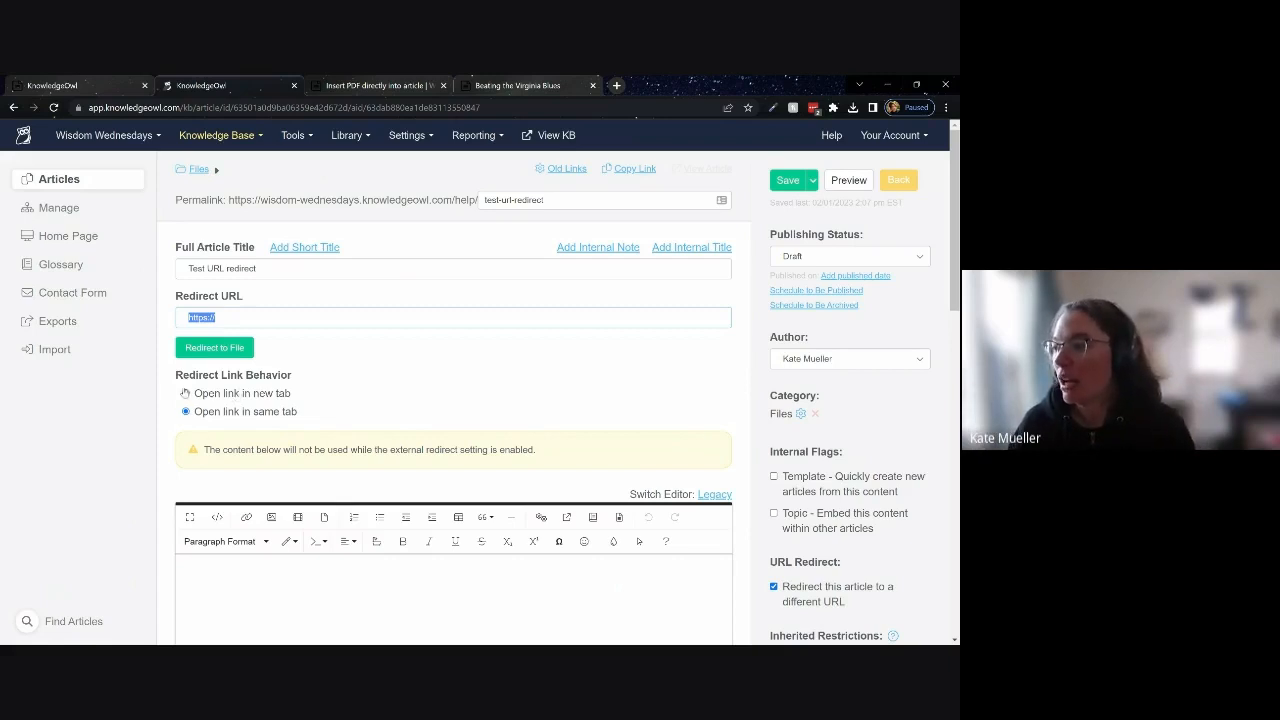
click(216, 352)
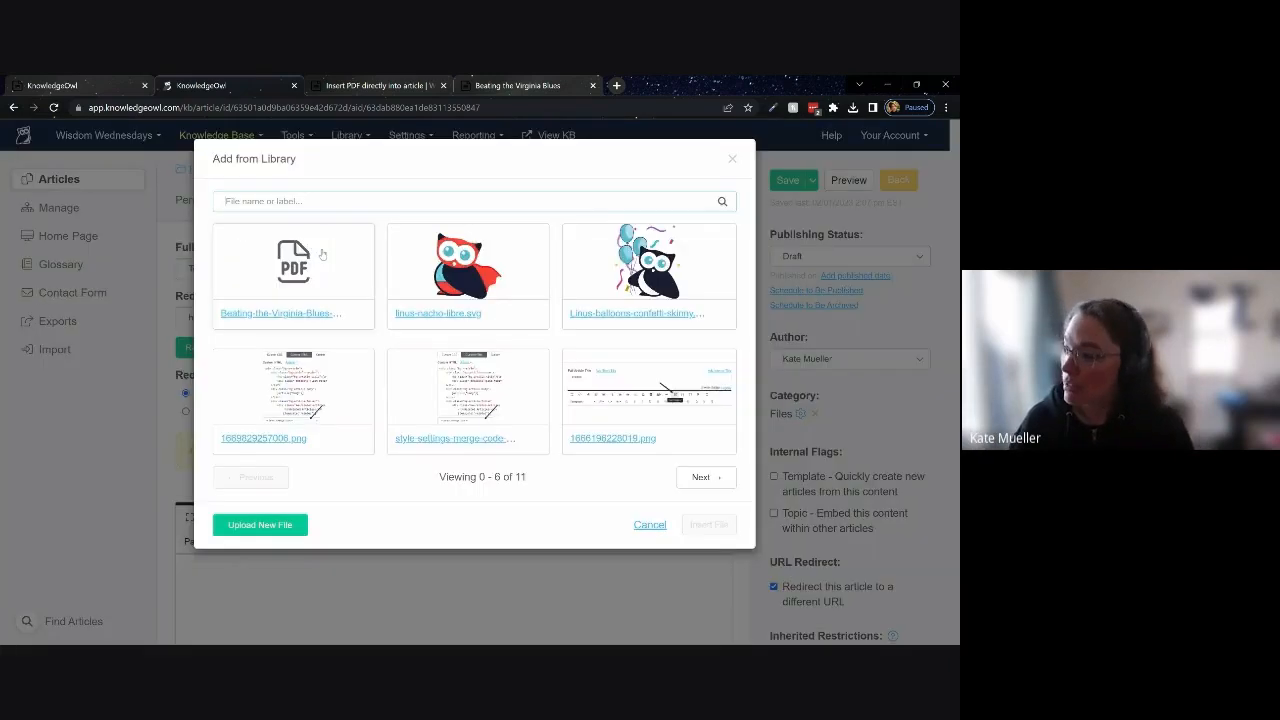
click(708, 524)
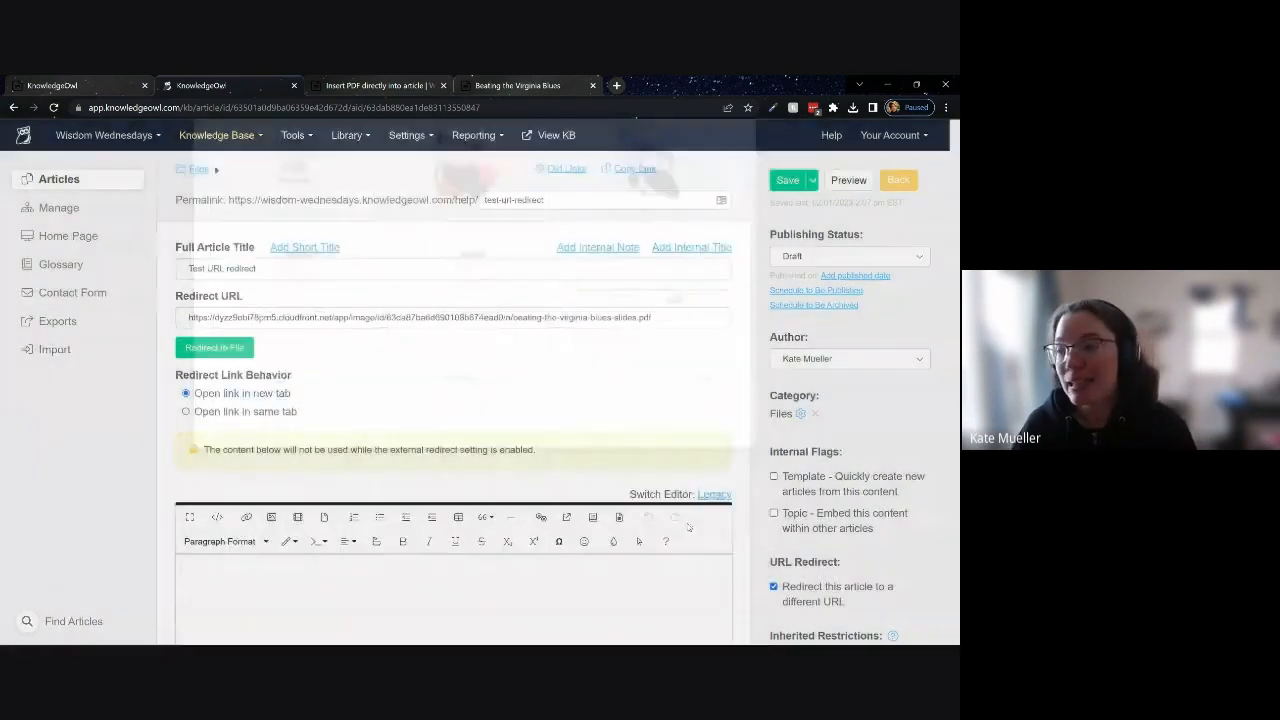
Set the redirect article's publishing status to Published and save it.
click(790, 257)
click(808, 310)
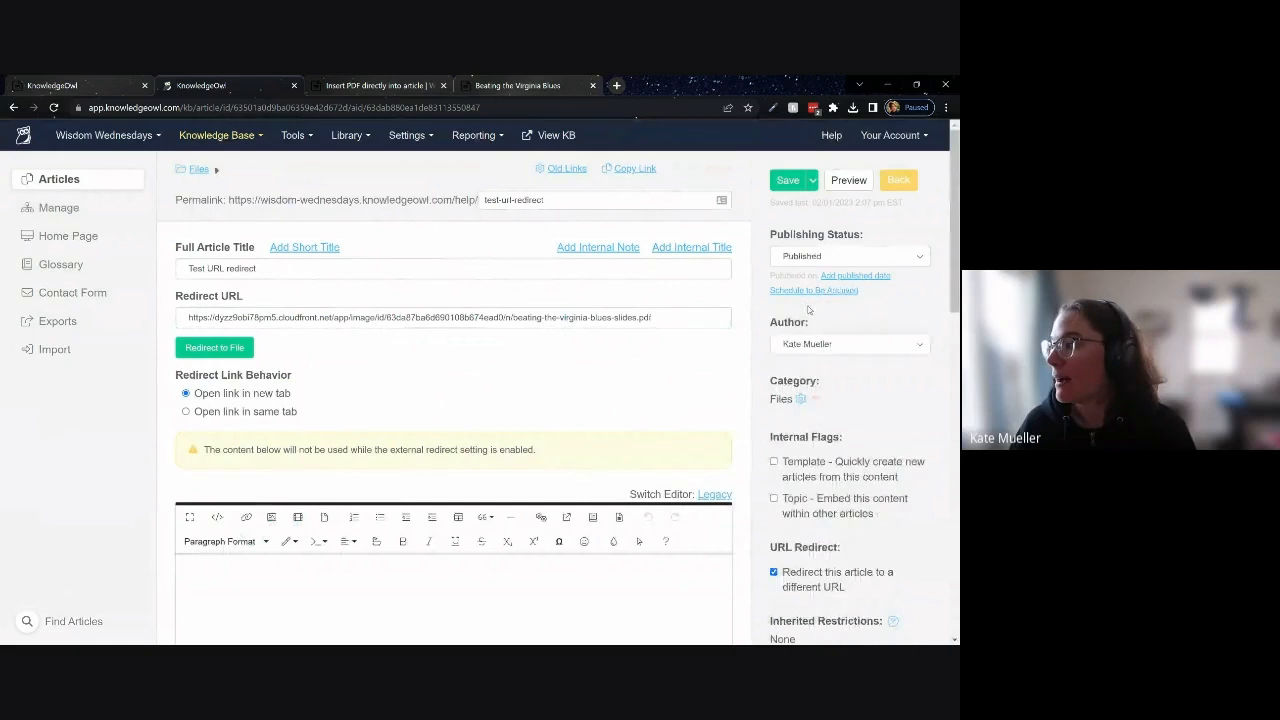
click(782, 179)
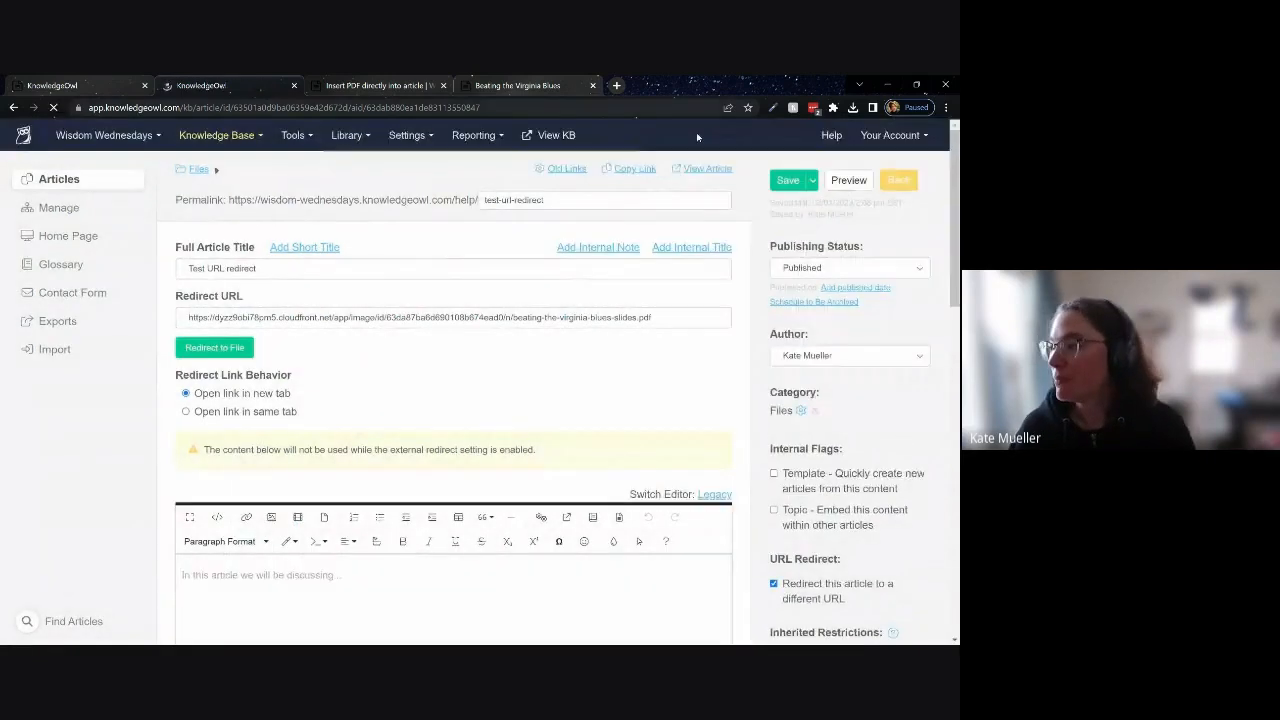
View the live knowledge base and open Test URL redirect in the Files category to check its PDF, declining the Acrobat offer.
click(560, 135)
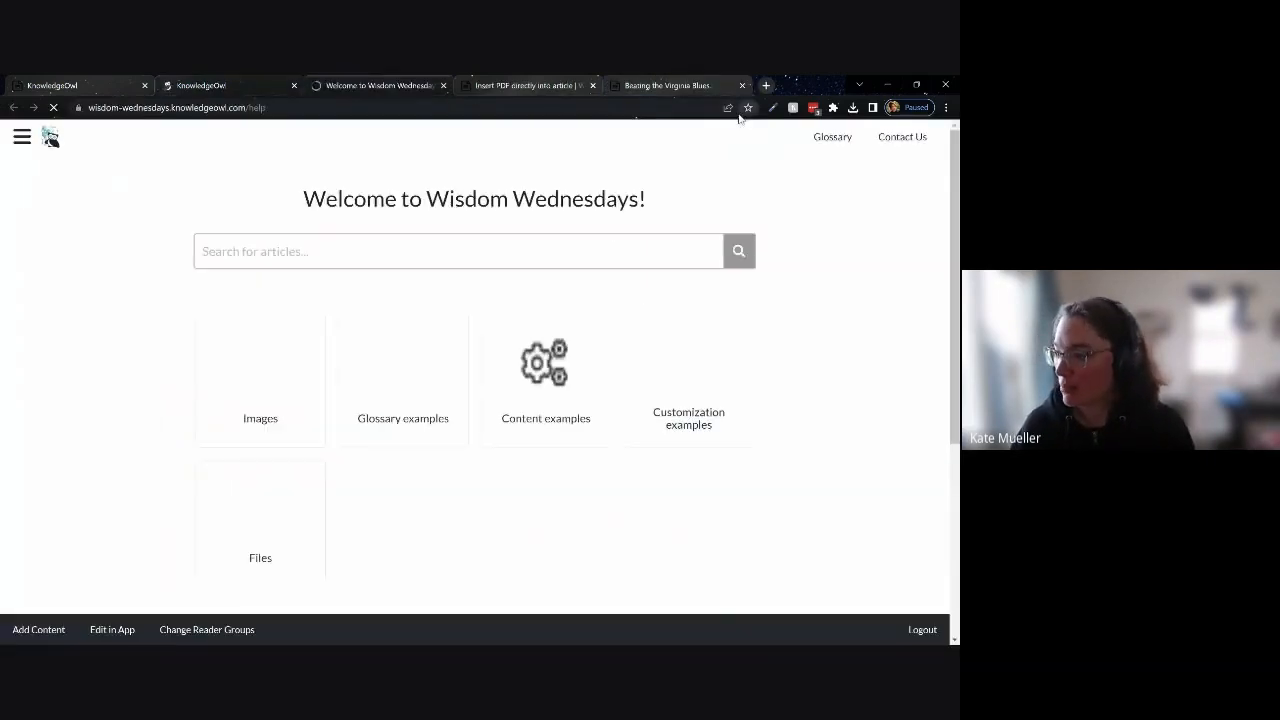
click(283, 507)
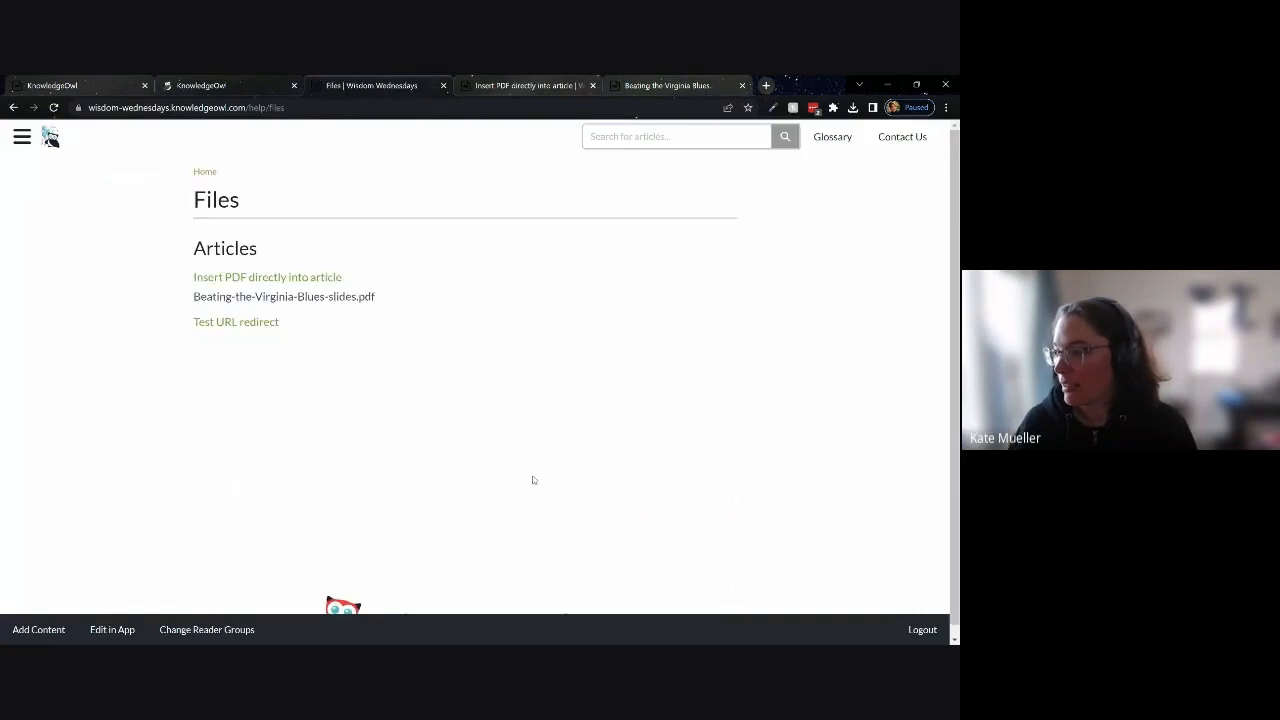
click(249, 326)
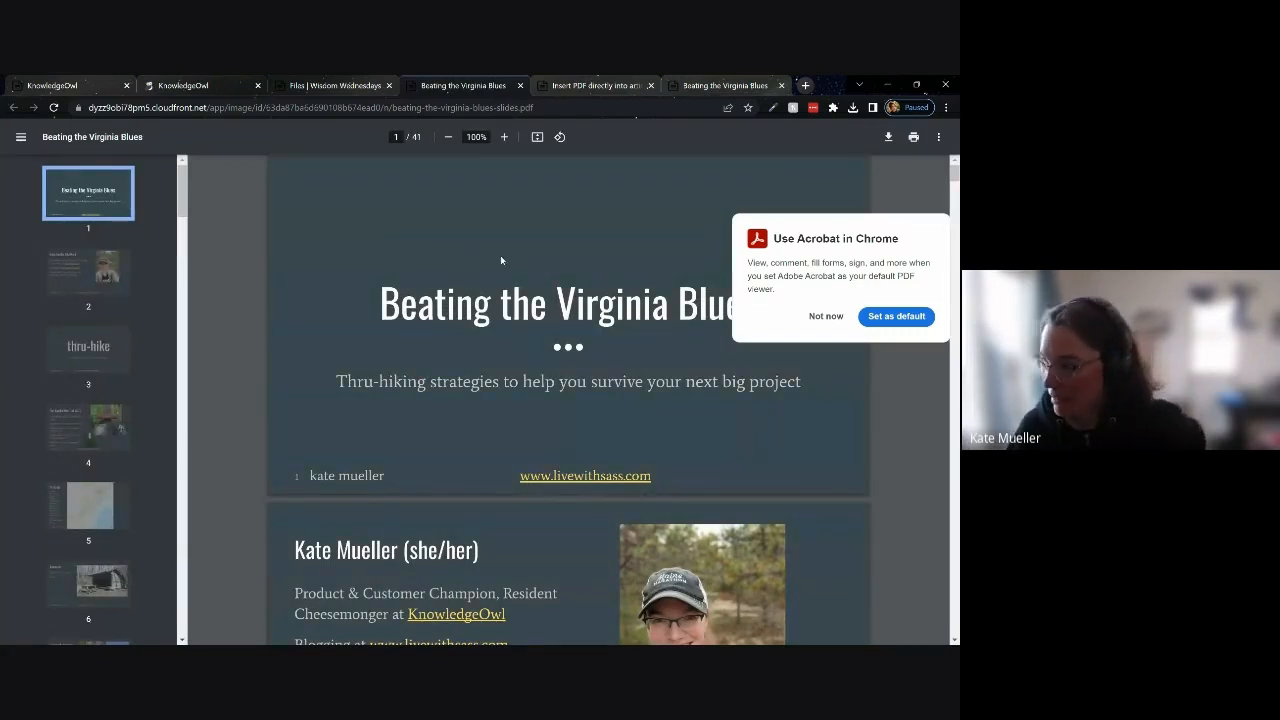
click(826, 316)
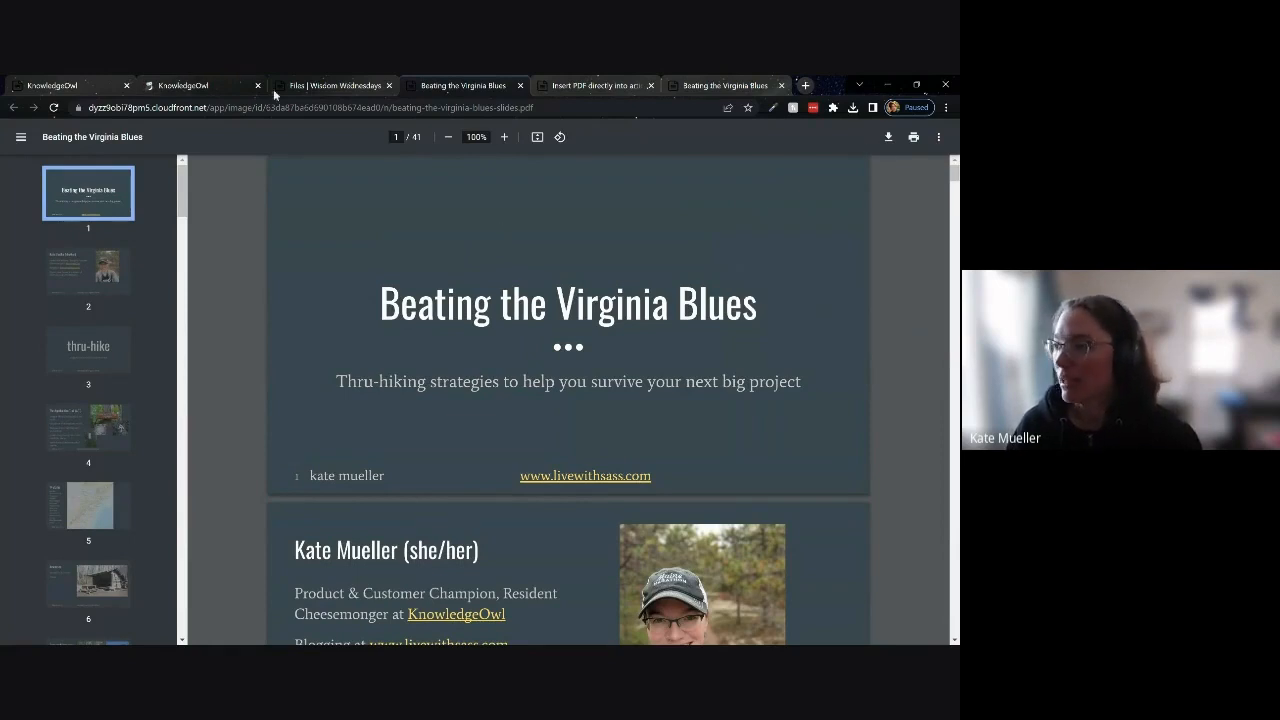
Search the live knowledge base for "hike" and highlight the matching words in the PDF excerpt of the Insert PDF directly into article result.
click(322, 87)
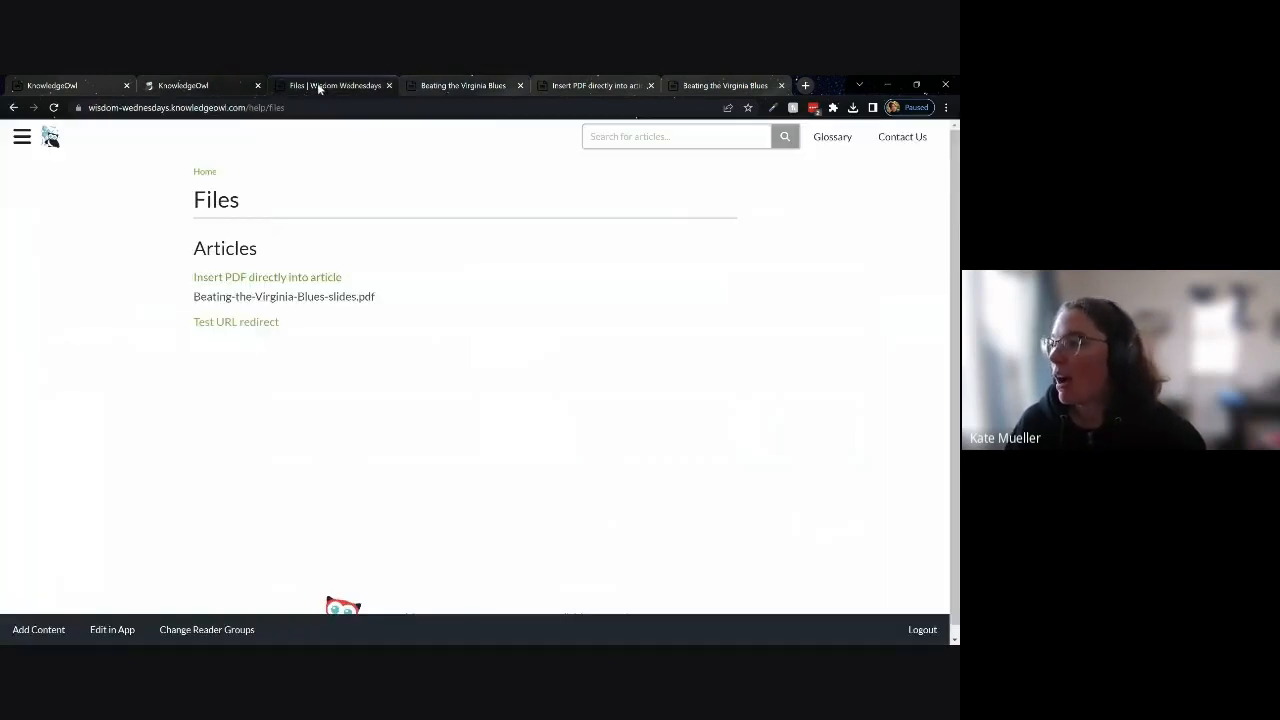
click(655, 142)
text(hike)
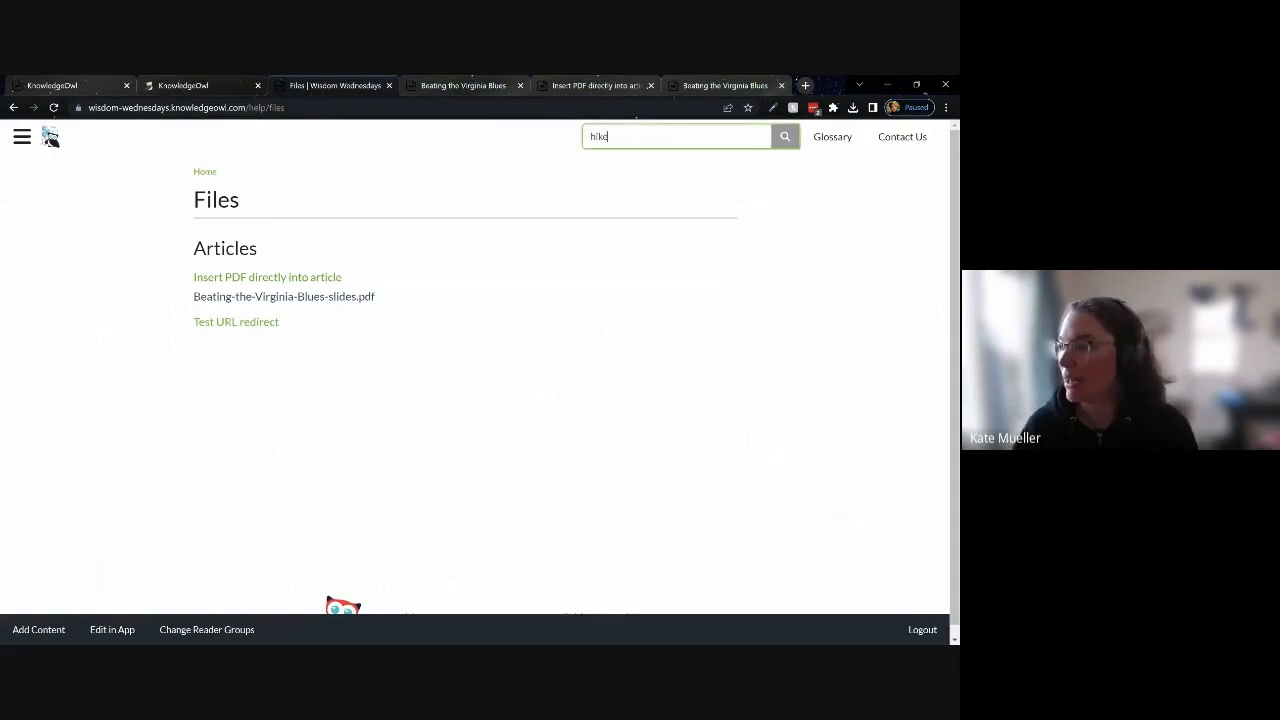
key(Return)
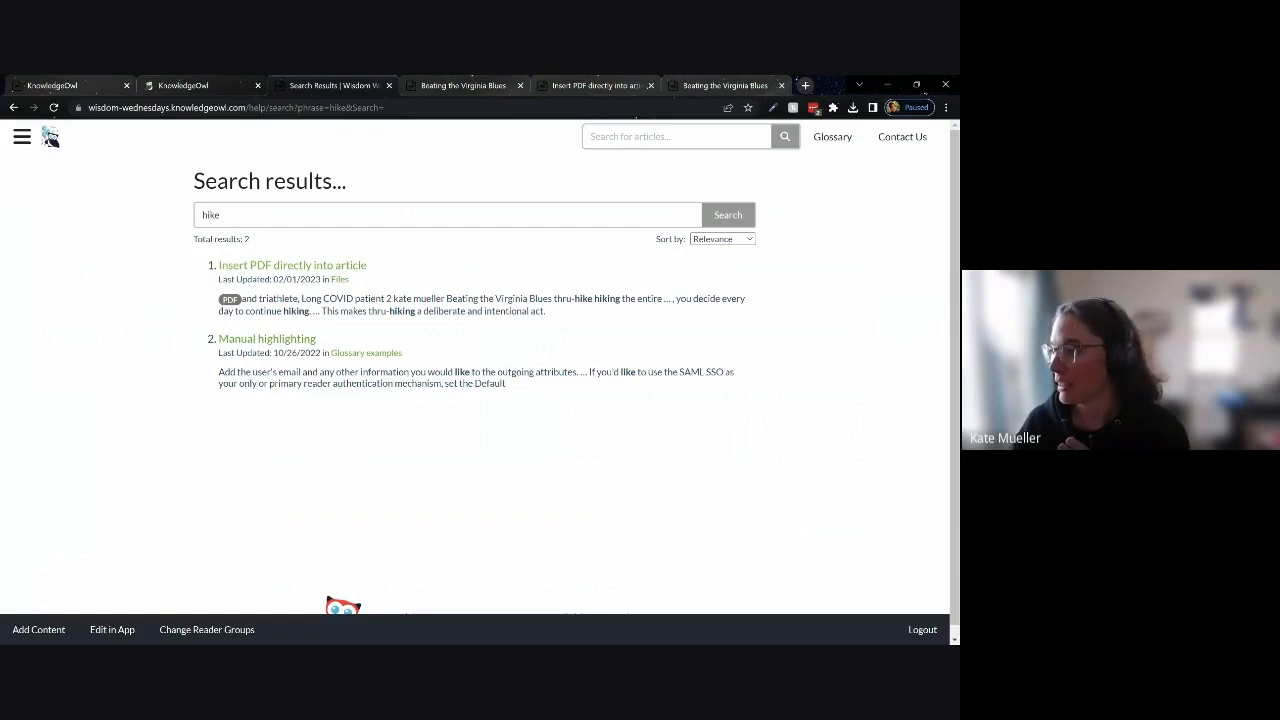
drag(574, 298, 621, 298)
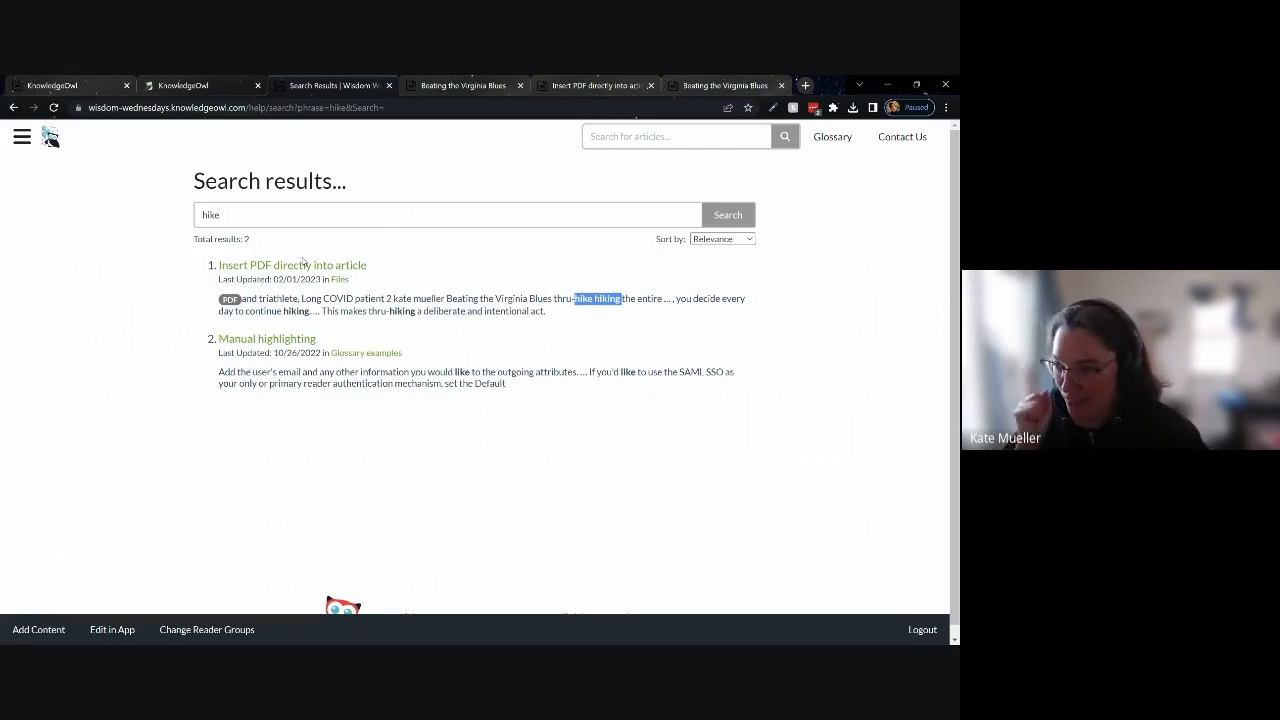
Insert the library file Beating-the-Virginia-Blues-slides.pdf into the body of the Test URL redirect article and save the article.
click(201, 85)
scroll(334, 381, down, 3)
scroll(334, 381, up, 3)
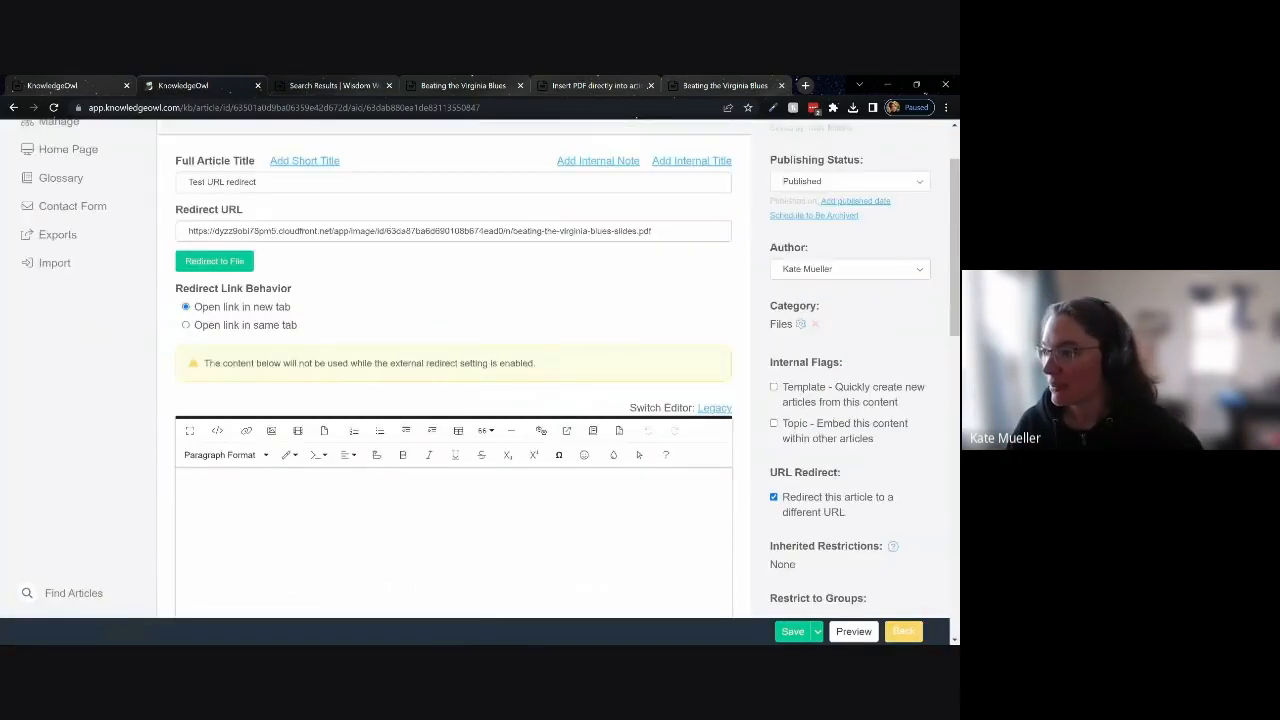
scroll(334, 381, down, 1)
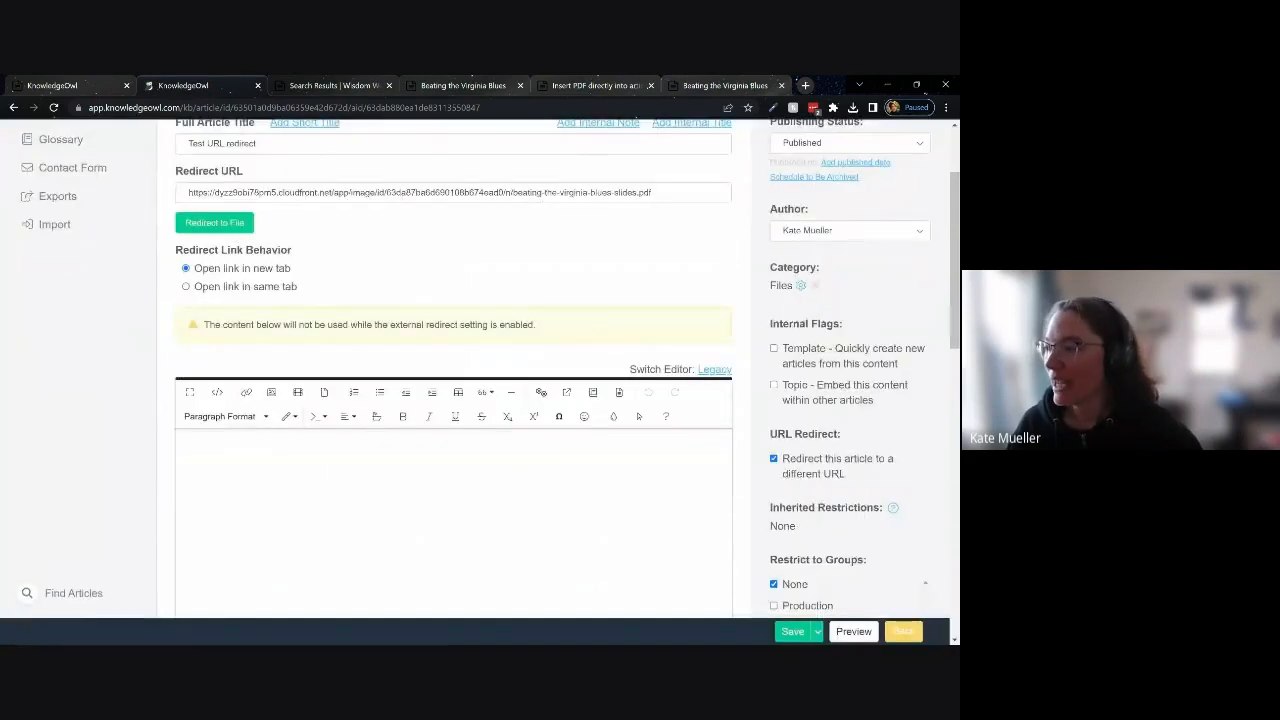
click(324, 392)
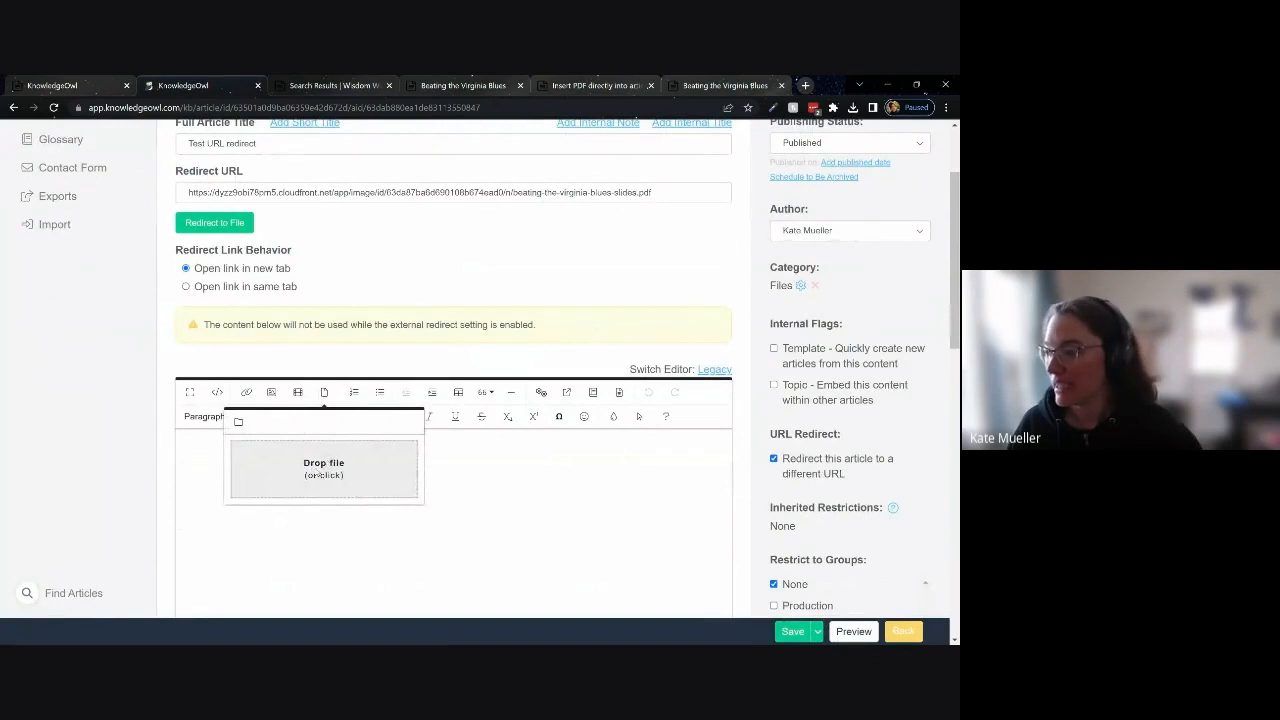
click(238, 422)
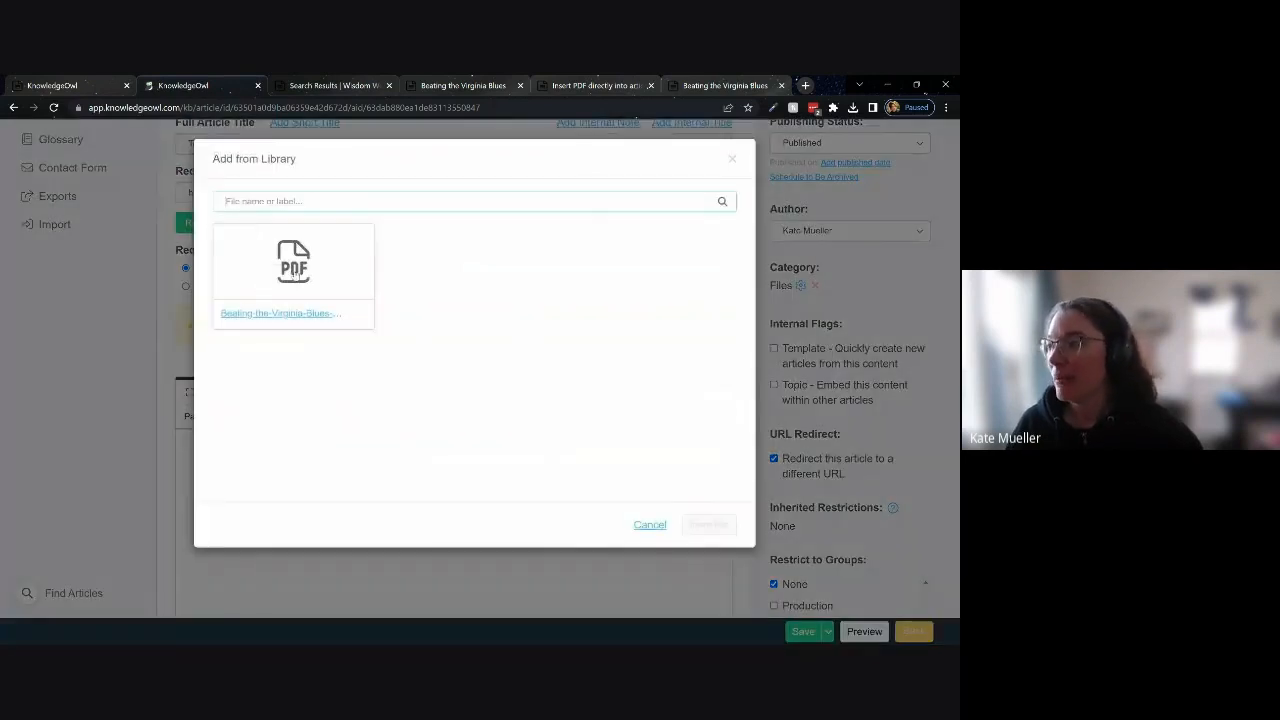
click(709, 524)
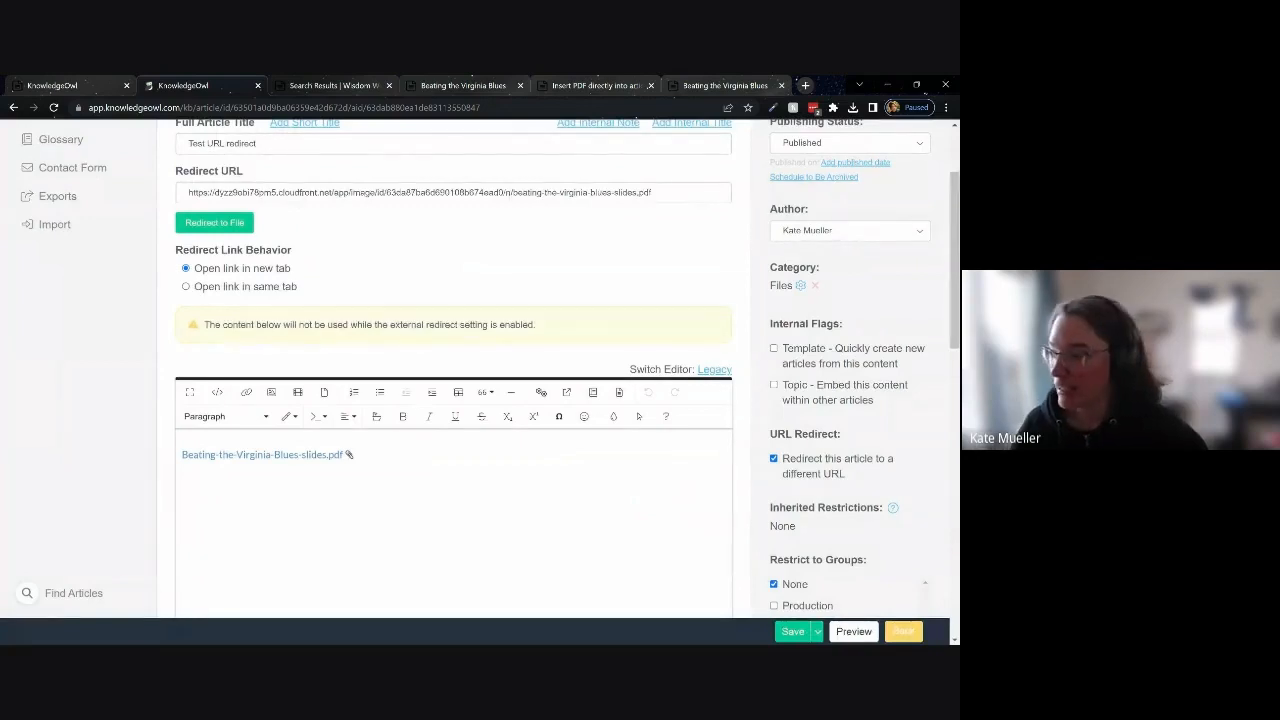
scroll(450, 380, up, 2)
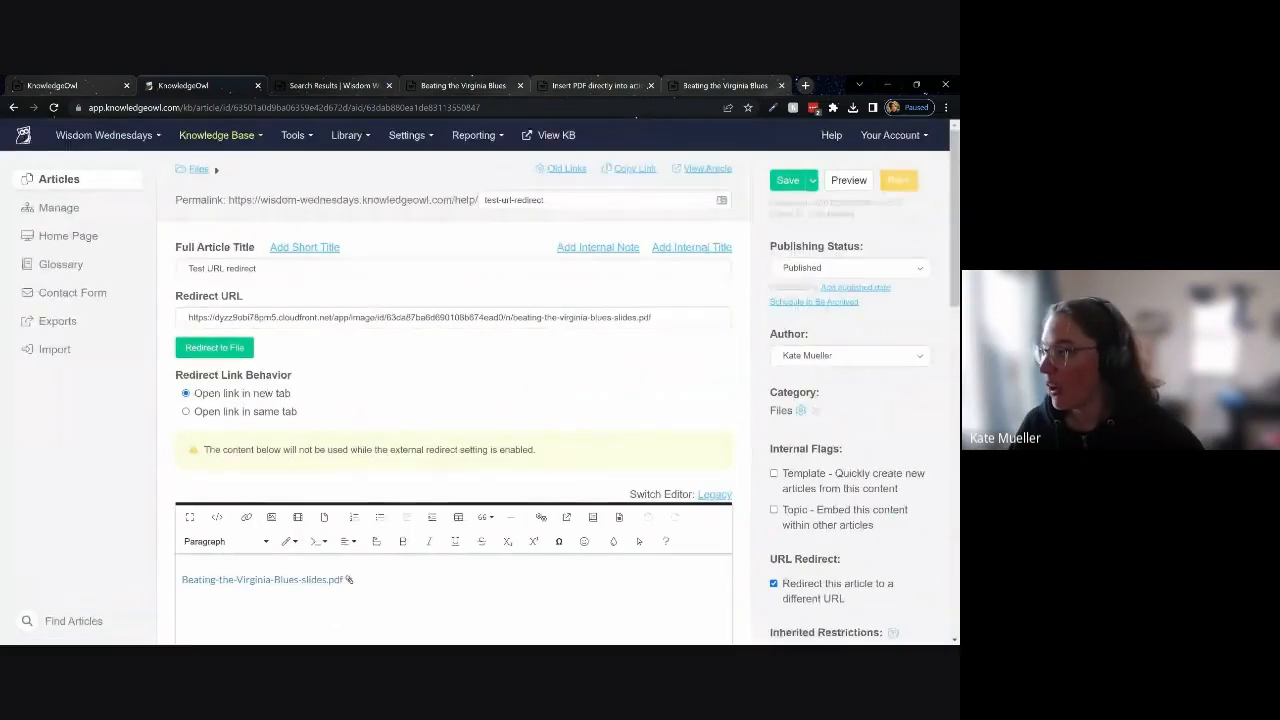
click(780, 184)
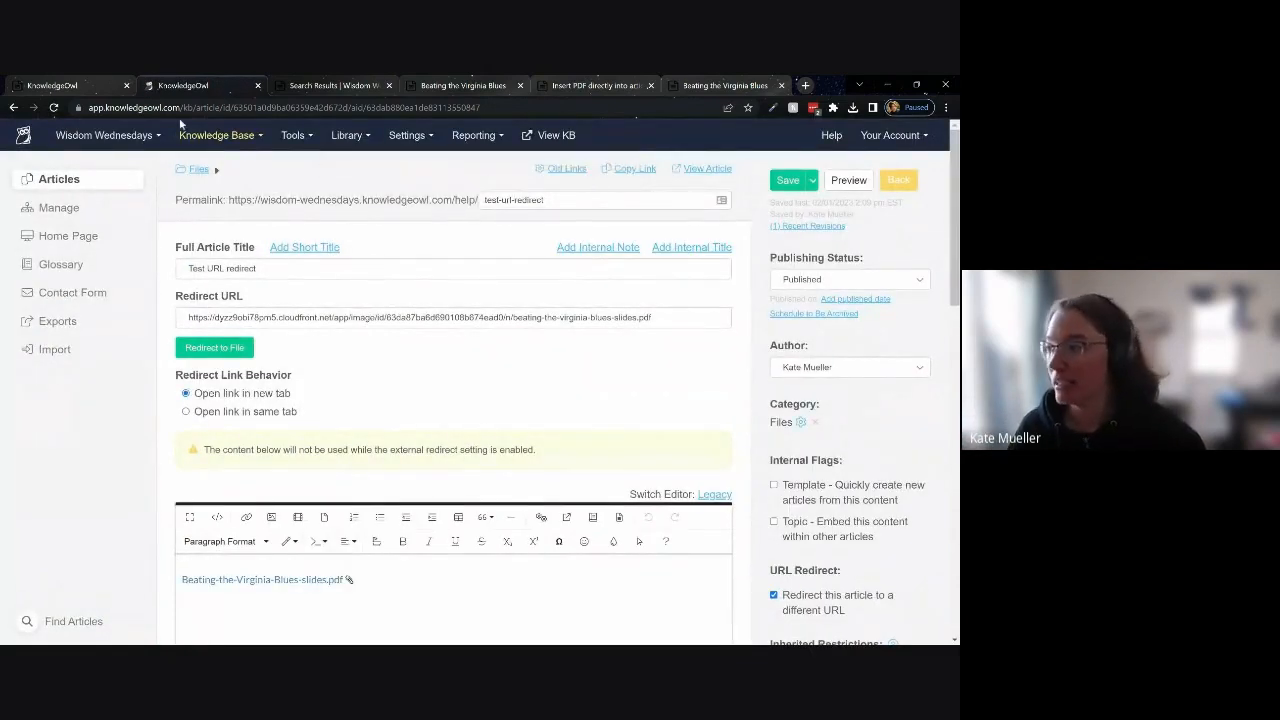
Refresh the live knowledge base's "hike" search results to check for the Test URL redirect article.
click(355, 84)
click(281, 151)
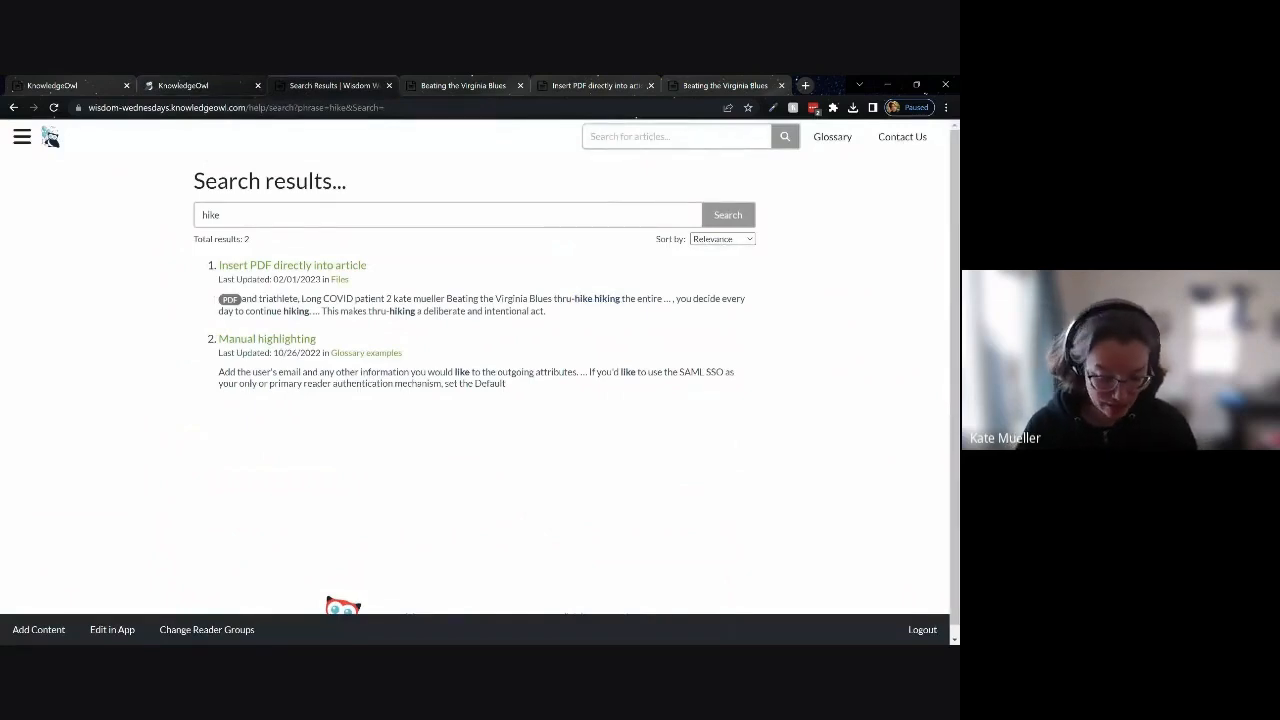
key(F5)
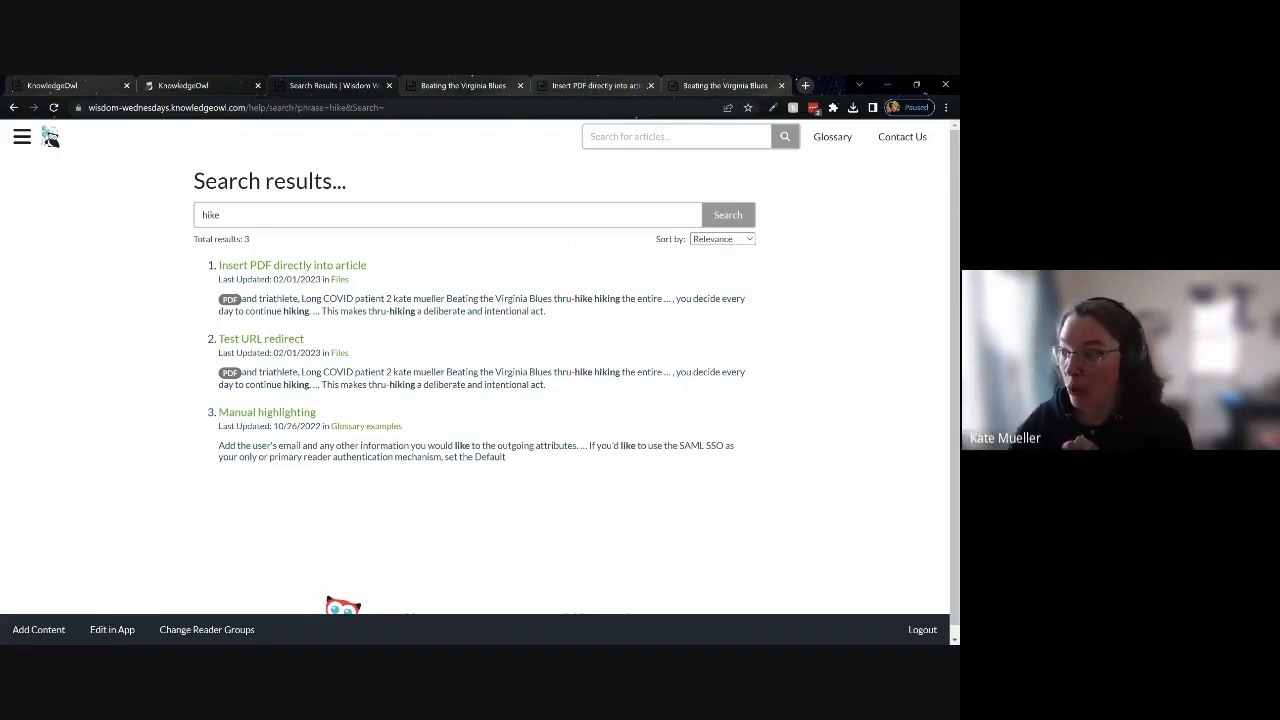
Return to the Test URL redirect editor and review its redirect settings and the PDF link in its body.
click(232, 80)
scroll(453, 400, down, 2)
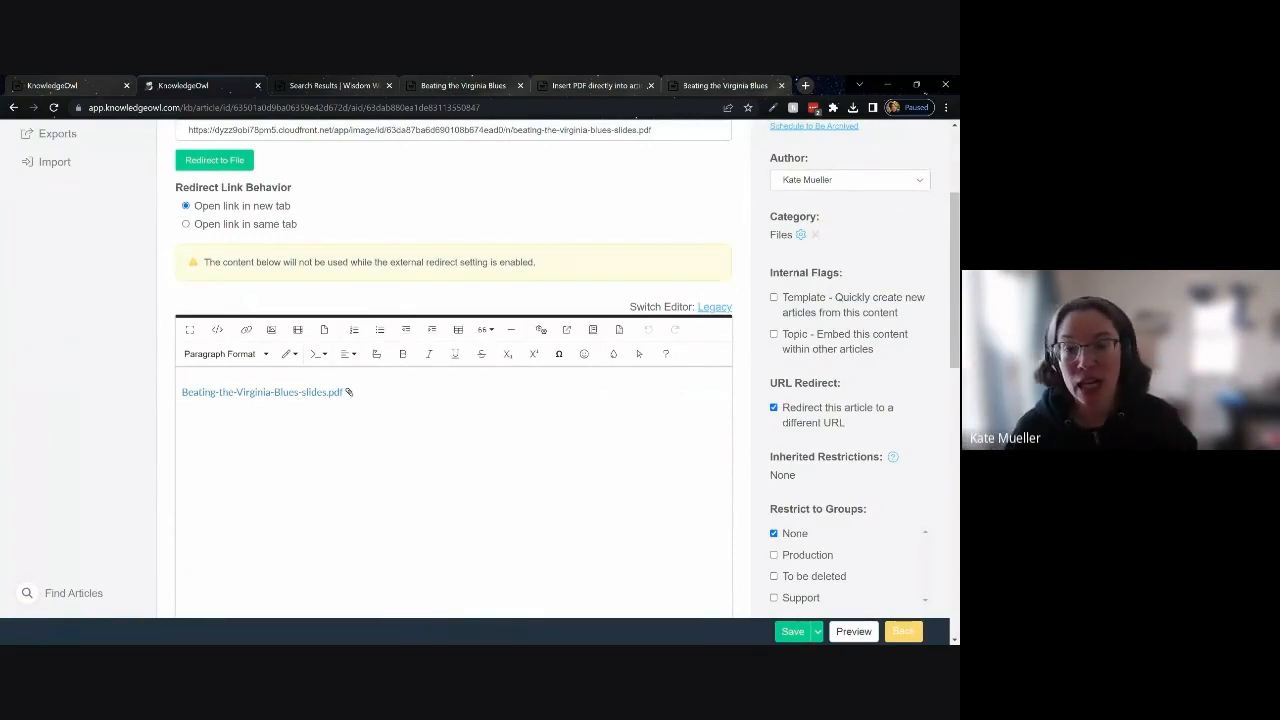
scroll(360, 489, up, 2)
scroll(360, 489, down, 2)
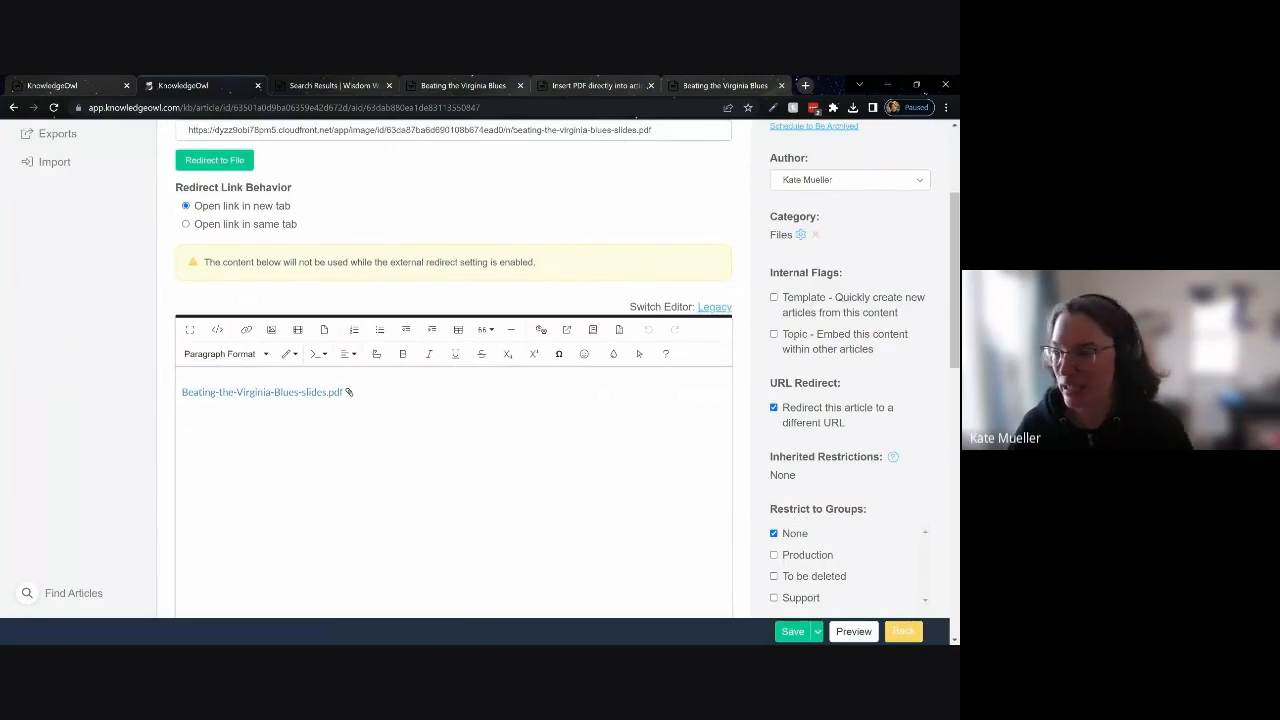
scroll(441, 424, up, 2)
scroll(441, 424, up, 1)
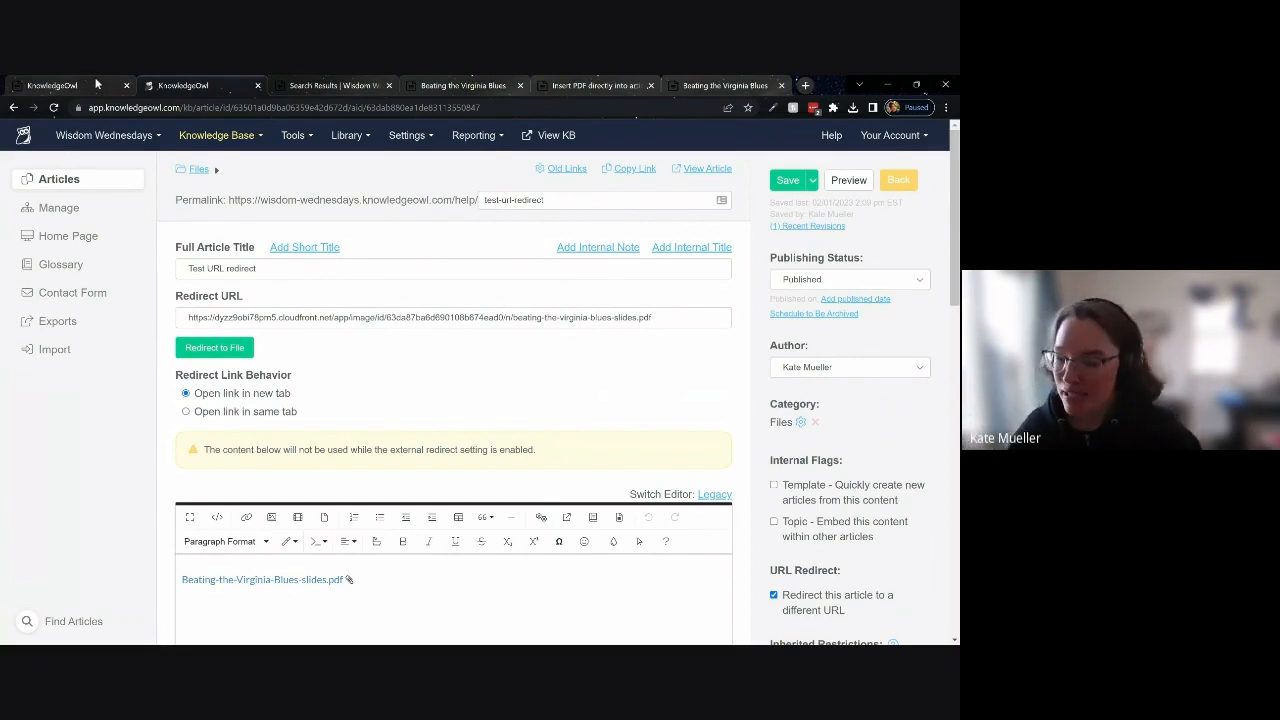
Open support.knowledgeowl.com/help in a new browser tab, search for "display" and open the Display PDF file in articles help page.
click(804, 89)
text(support.knowledgeowl.com/help)
key(Return)
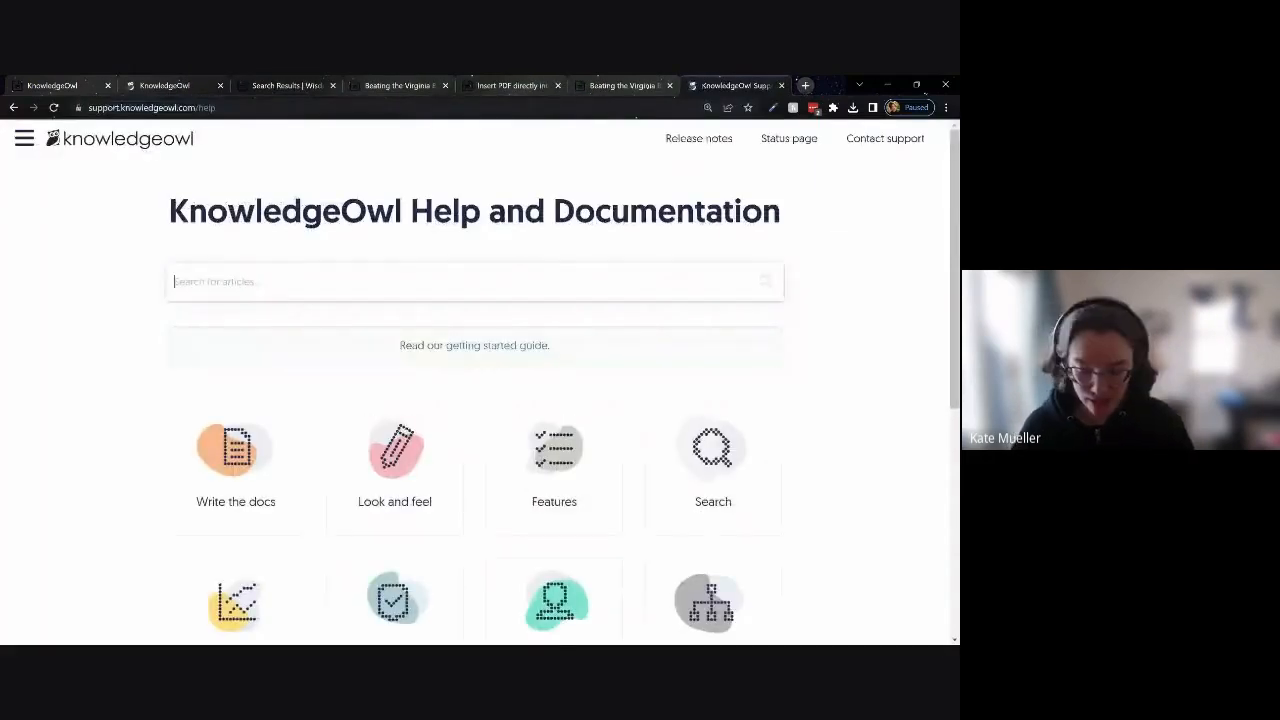
text(display)
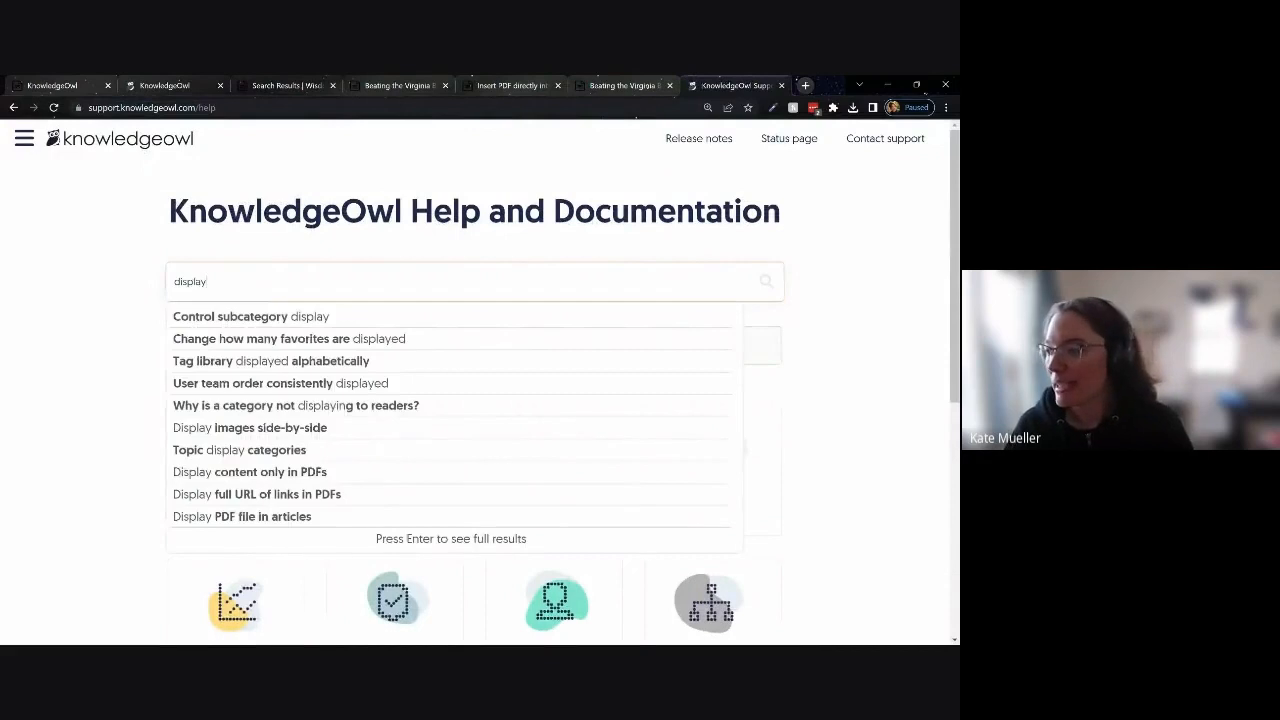
click(238, 518)
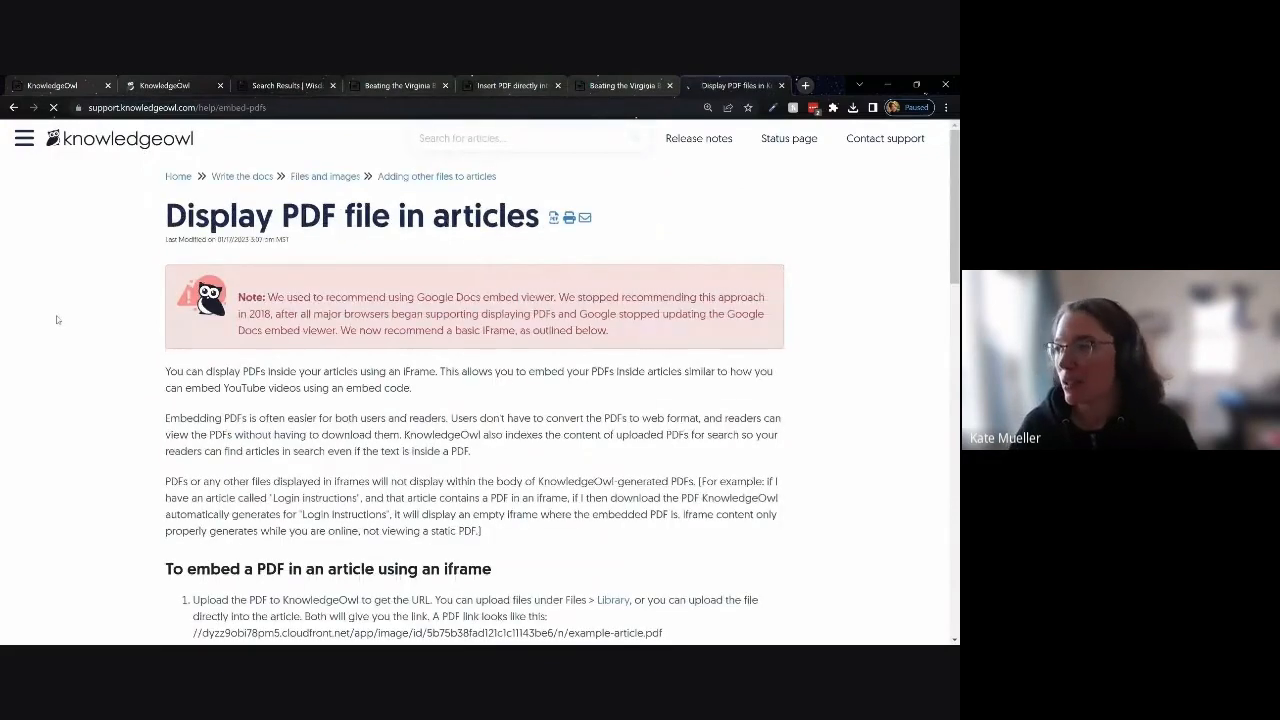
Examine the help page's embedded PDF example and the iframe code in its embedding instructions.
scroll(457, 226, down, 7)
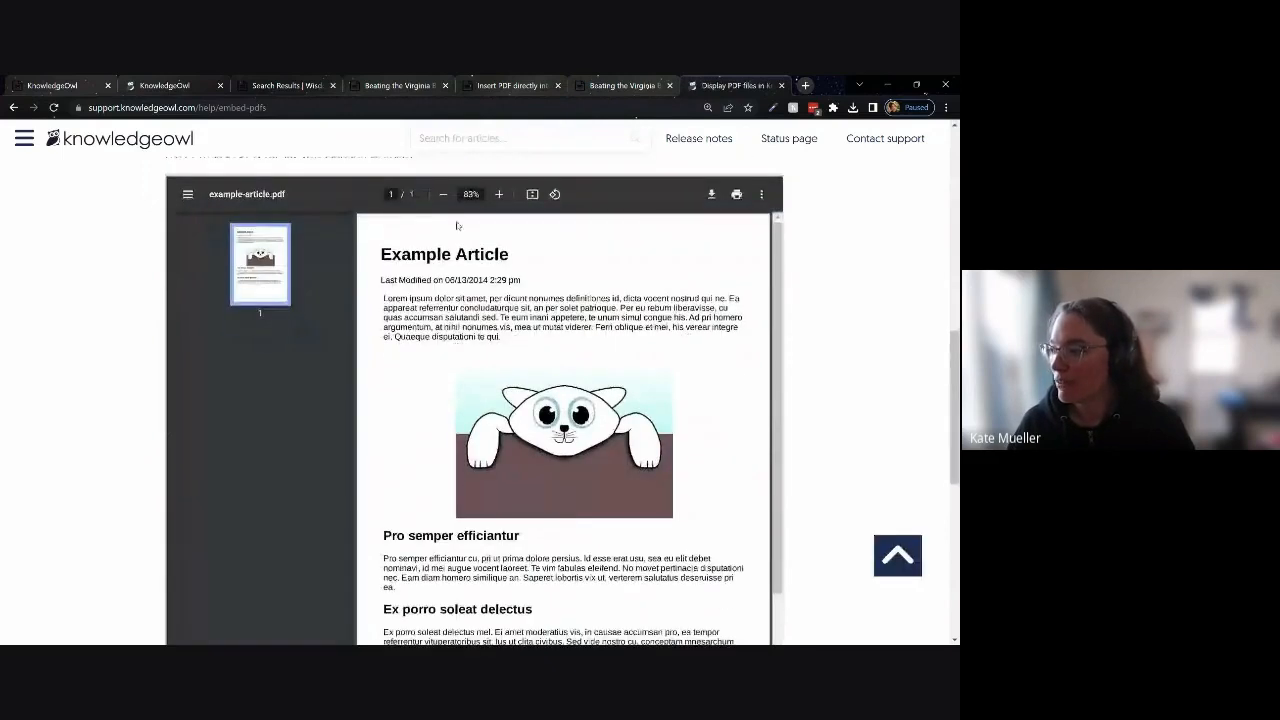
scroll(391, 436, down, 2)
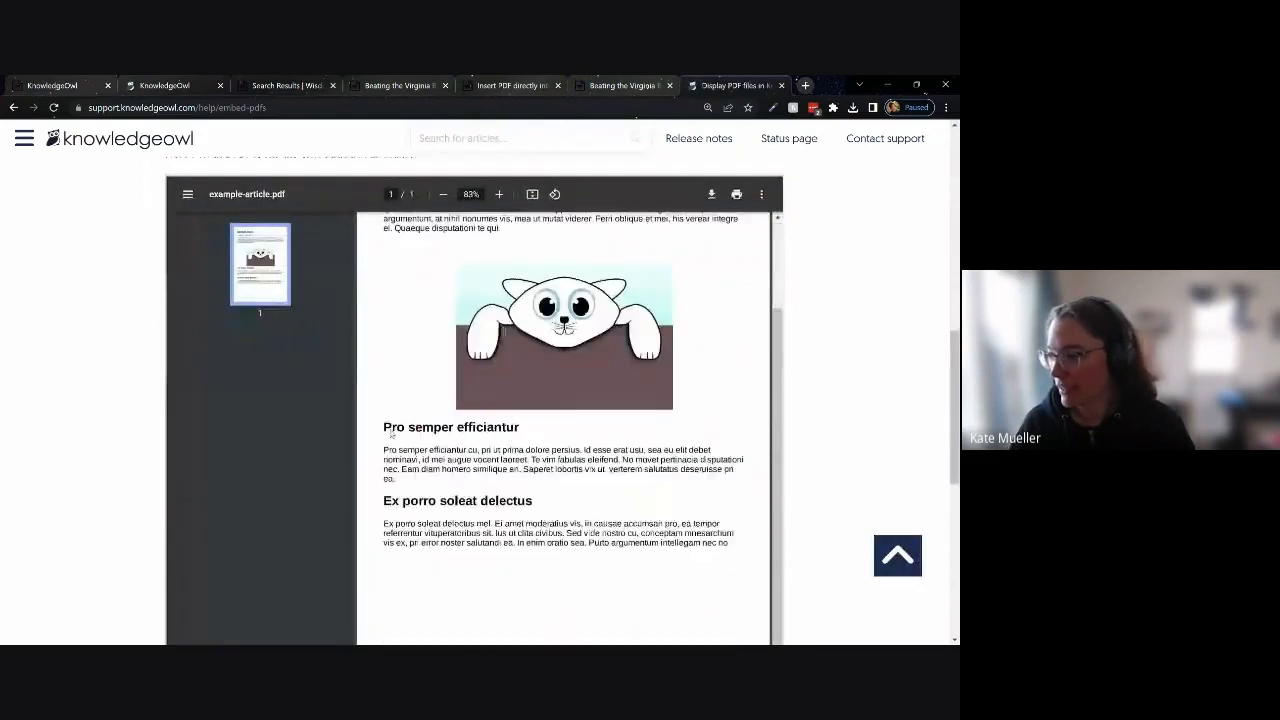
scroll(570, 382, down, 3)
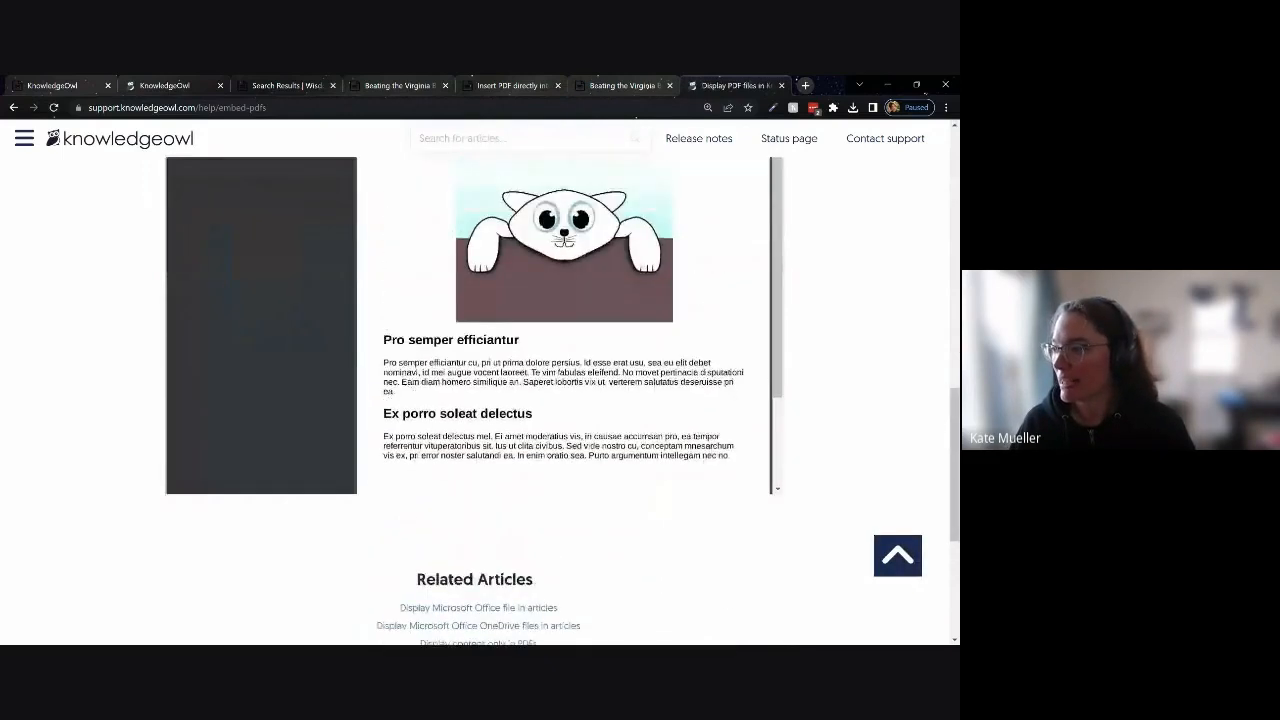
scroll(475, 400, up, 2)
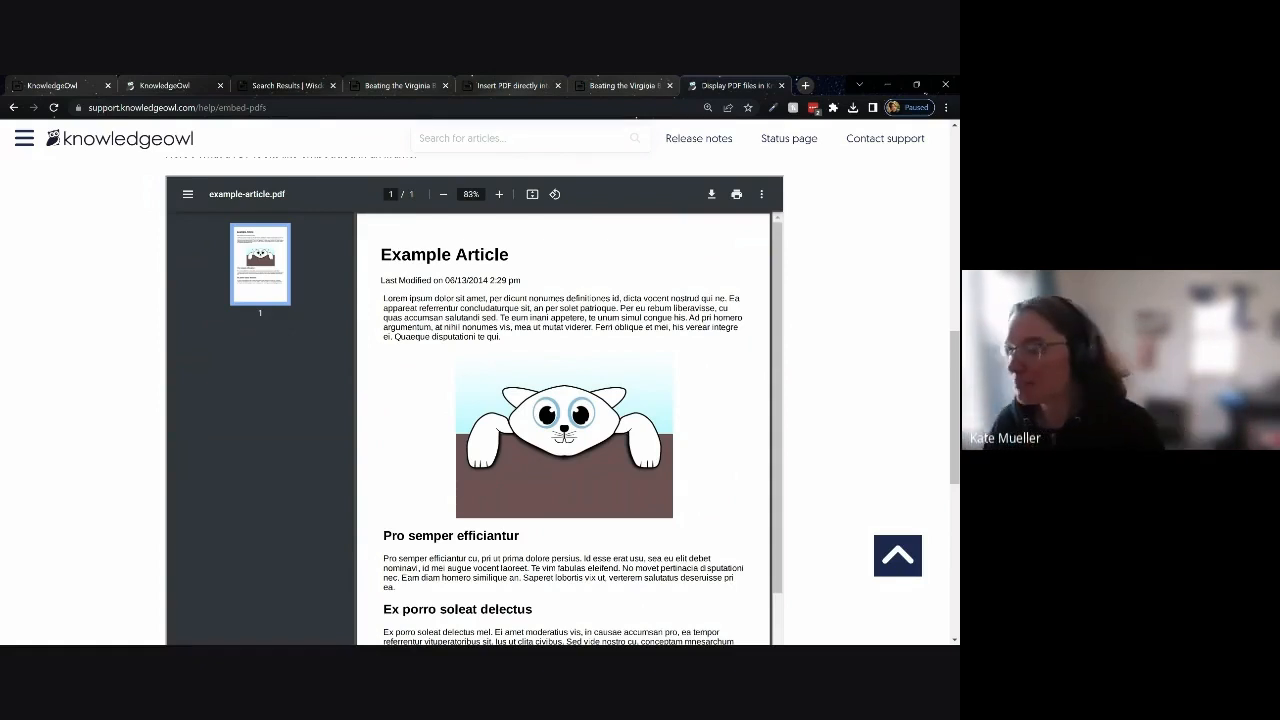
scroll(148, 350, up, 2)
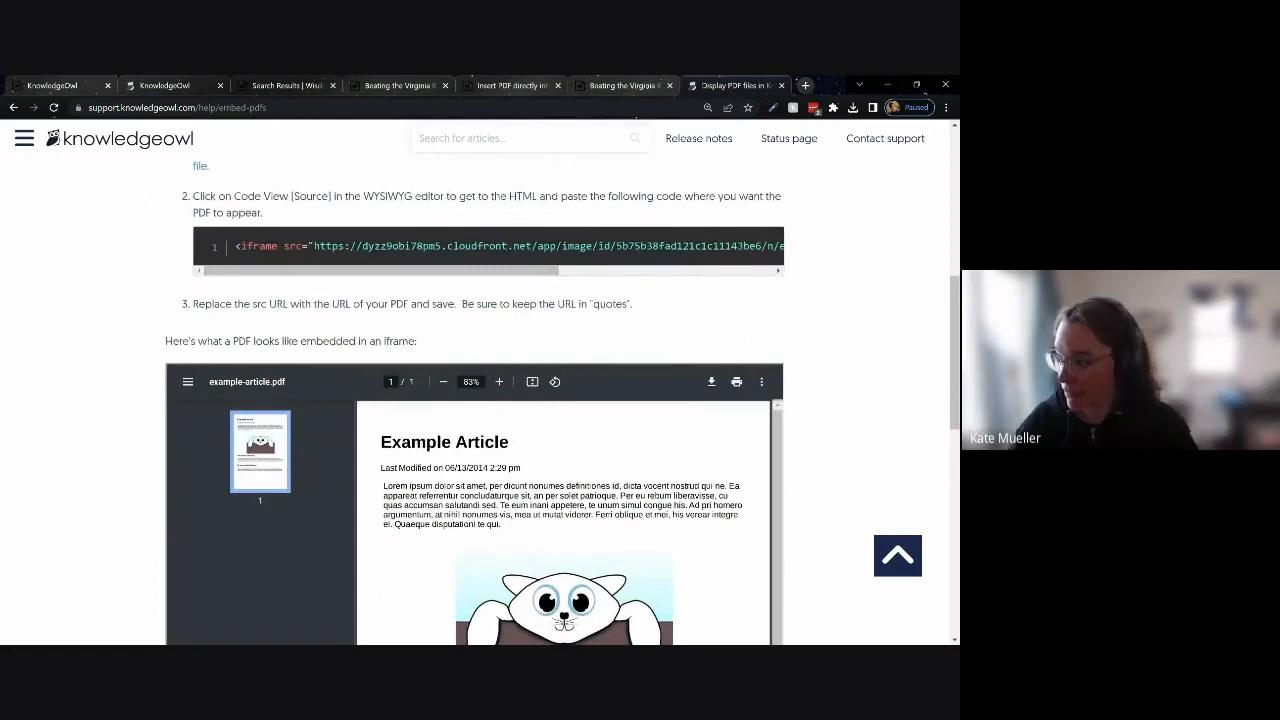
scroll(486, 417, up, 1)
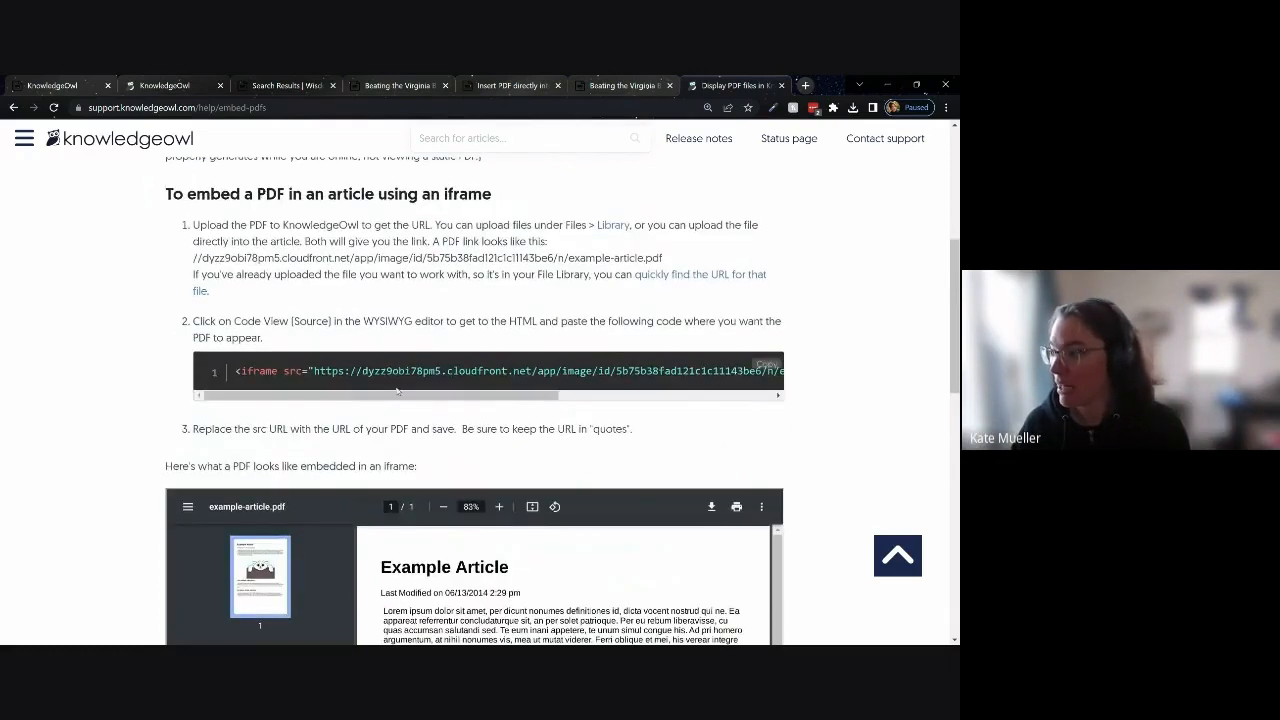
drag(260, 397, 297, 384)
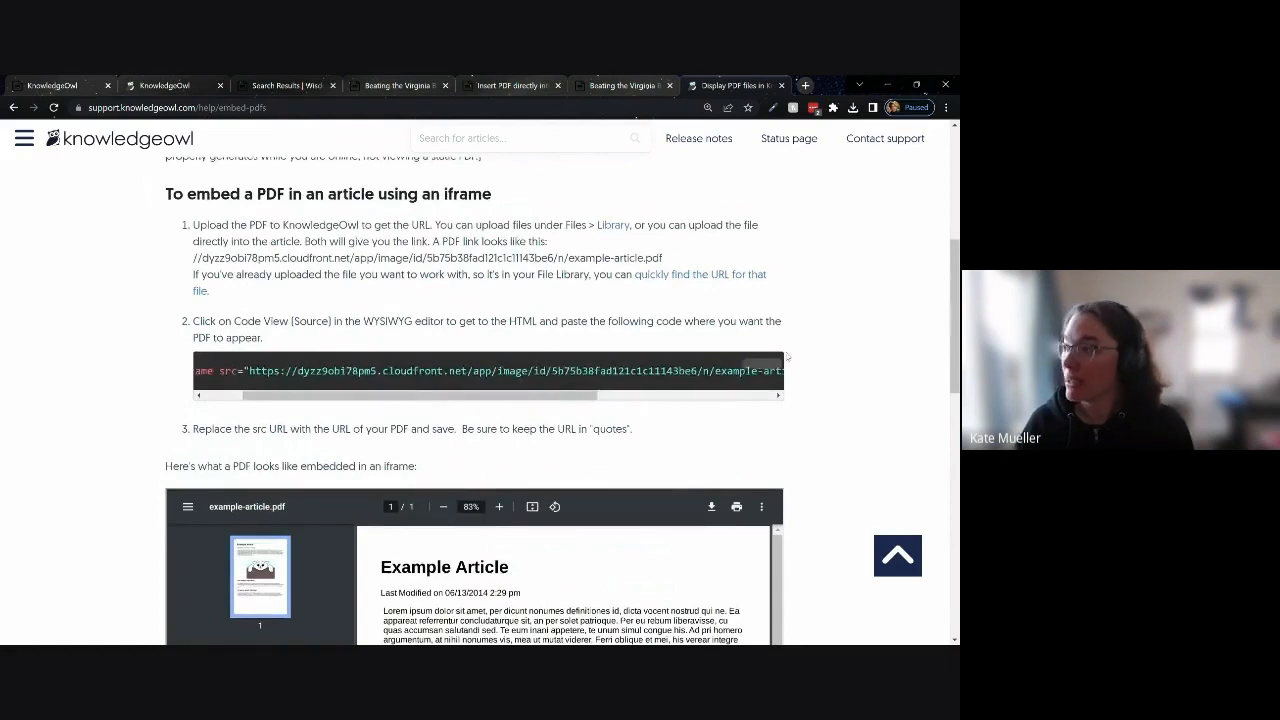
Open the Embedded PDF article from the Files category and add the help page's example-article.pdf iframe code, width 100% and height 750px, in Code View.
click(190, 85)
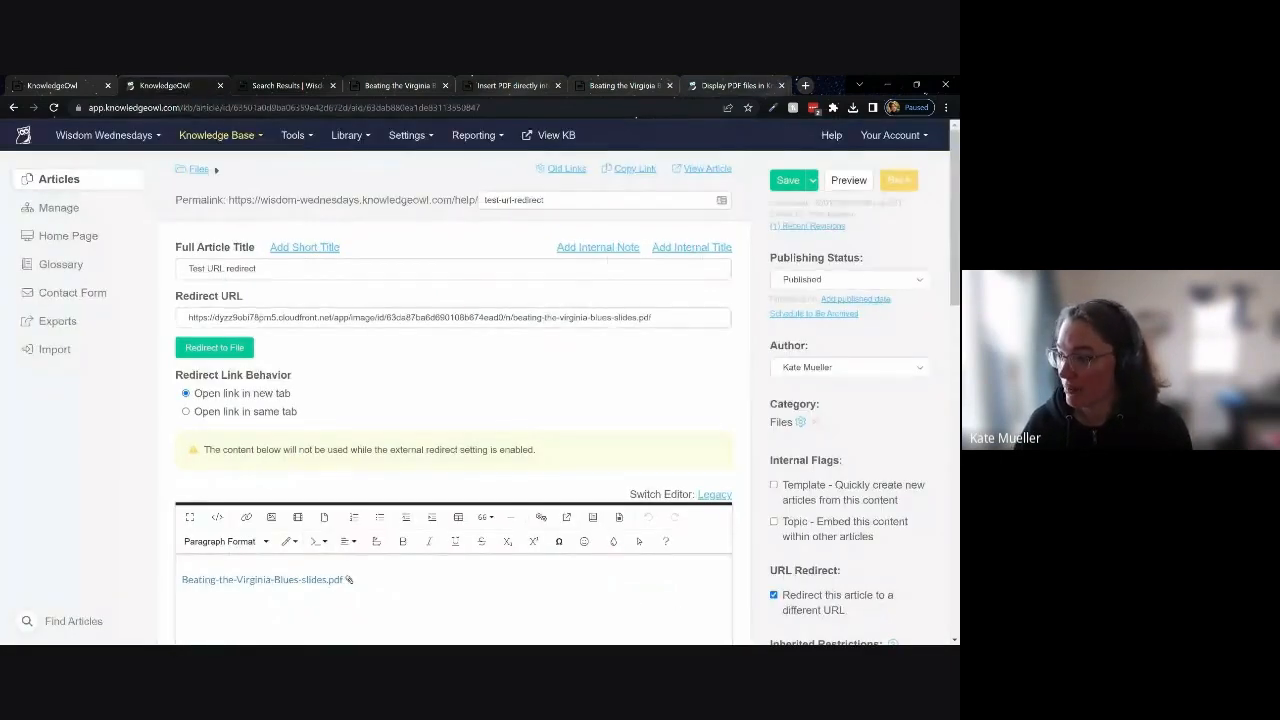
click(898, 180)
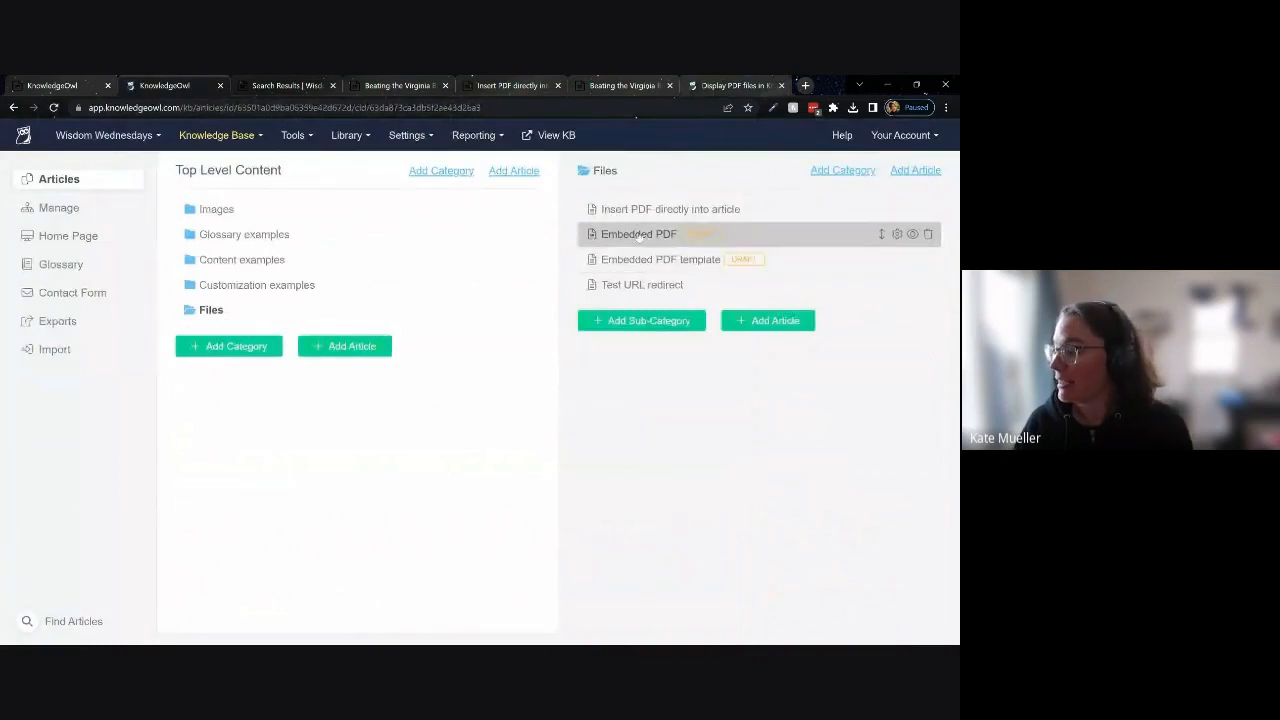
click(639, 234)
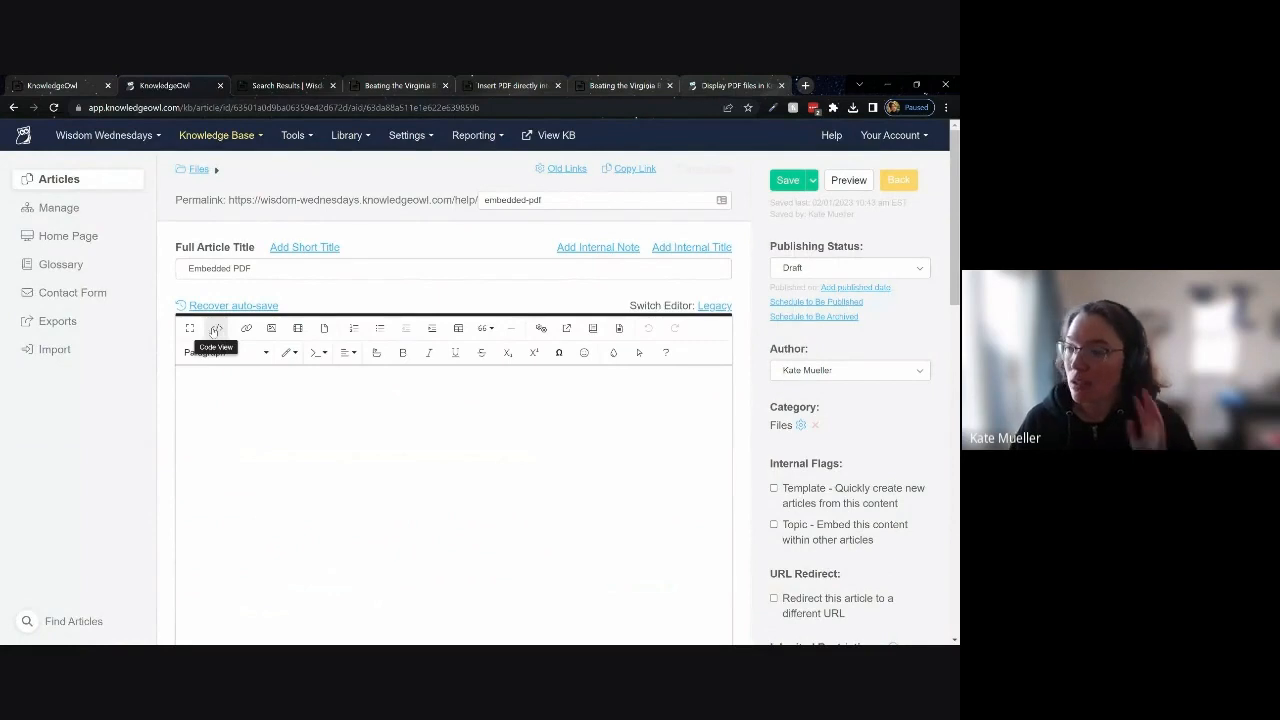
click(215, 330)
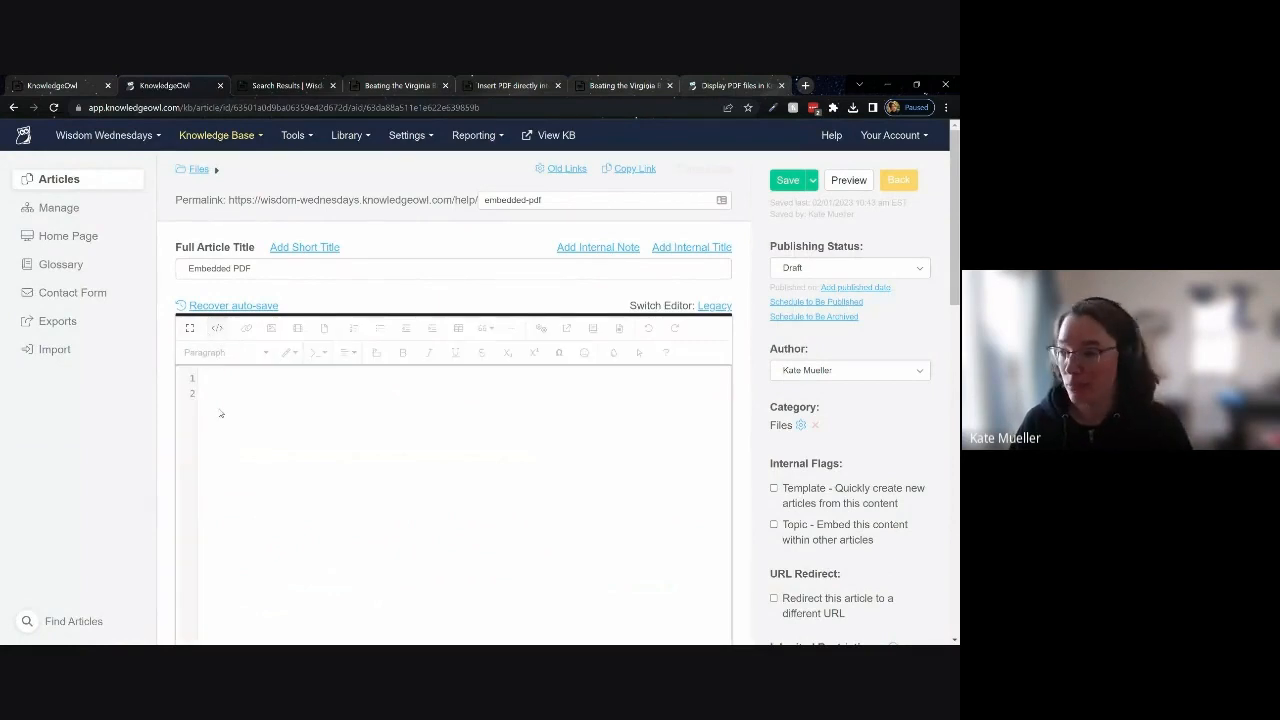
text(<iframe src="https://dyzz9obi78pm5.cloudfront.net/app/image/id/5b75b38fad121c1c11143be6/n/example-article.pdf" width="100%" height="750px"></iframe>)
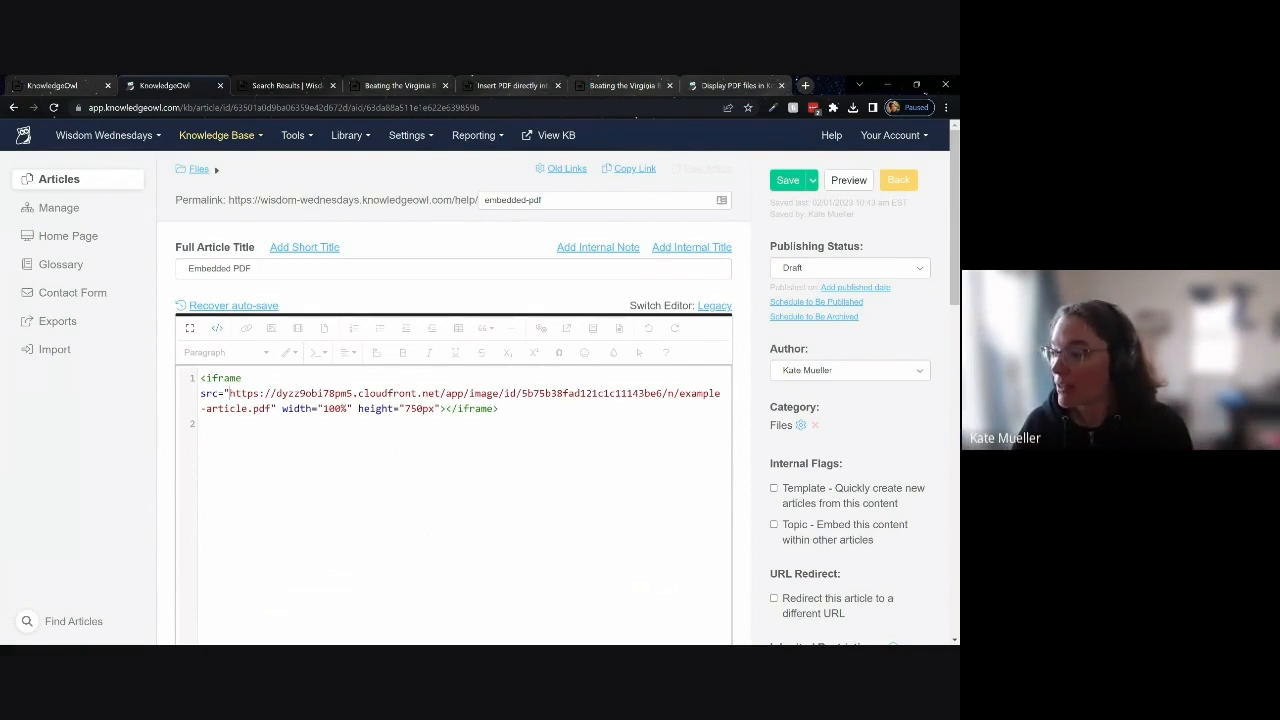
drag(229, 393, 271, 408)
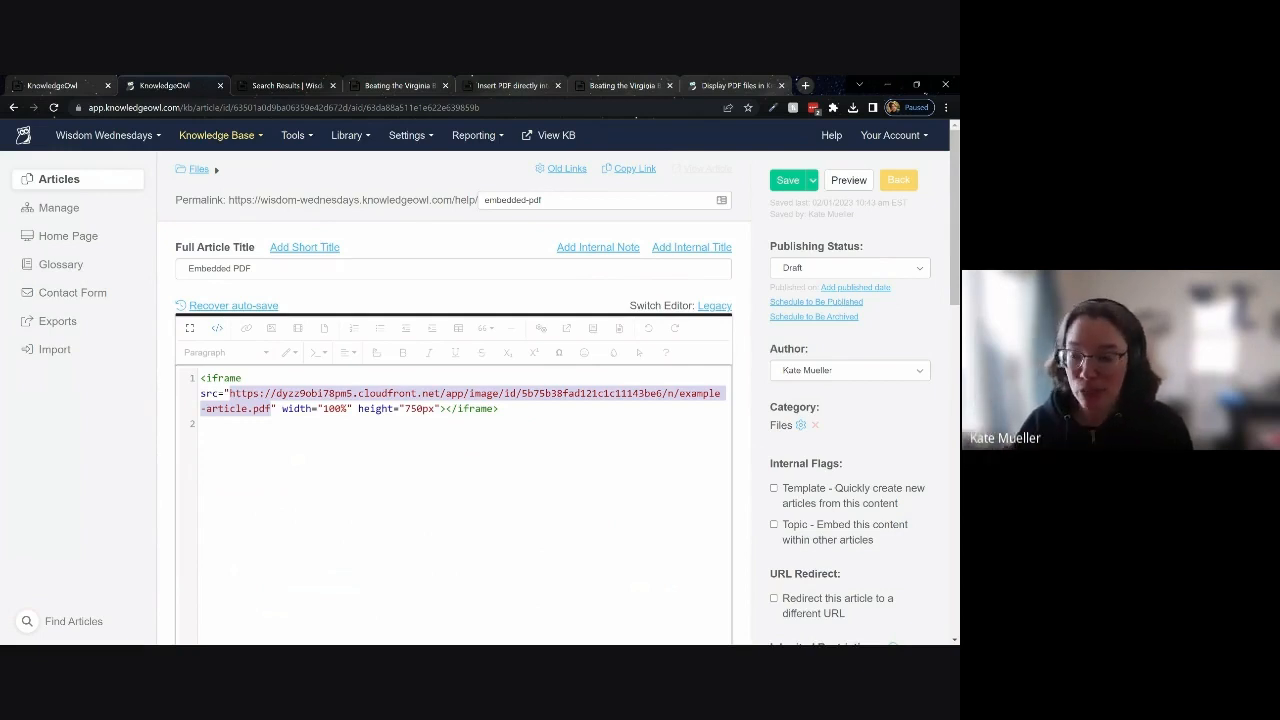
click(503, 409)
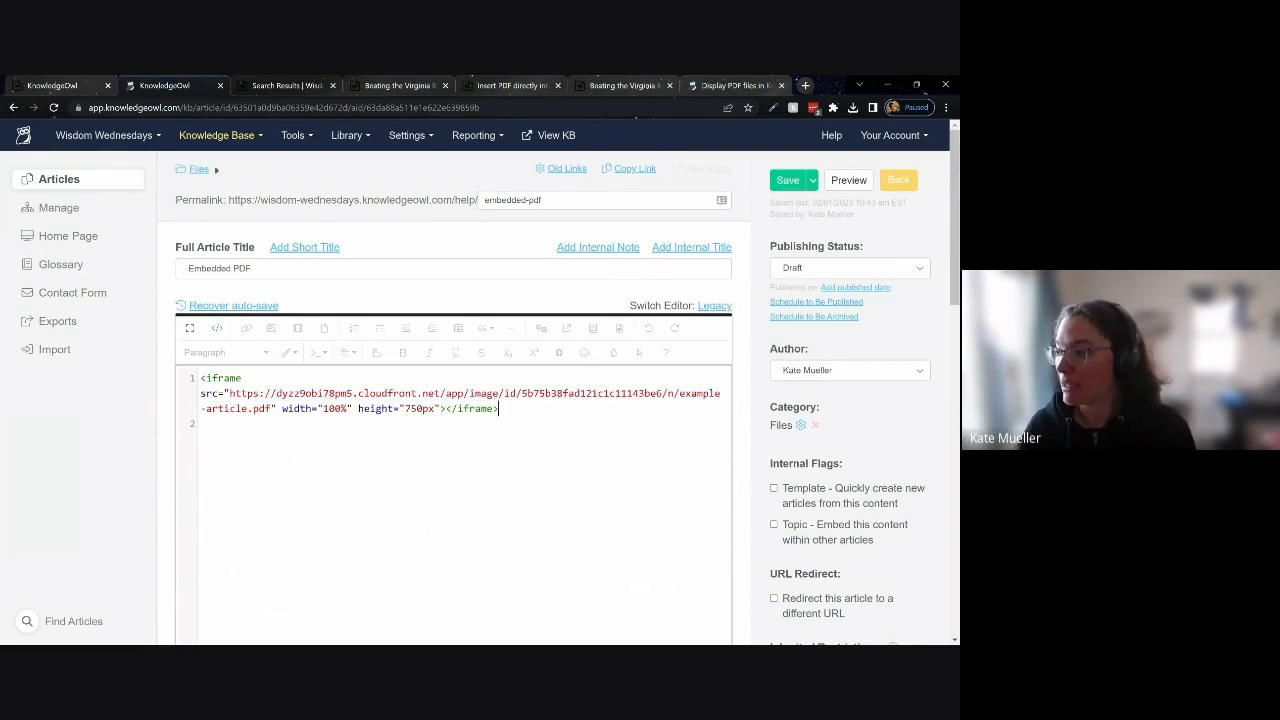
Open the knowledge base's file library in a separate browser tab, keeping the Embedded PDF article open.
click(348, 135)
ctrl+click(362, 177)
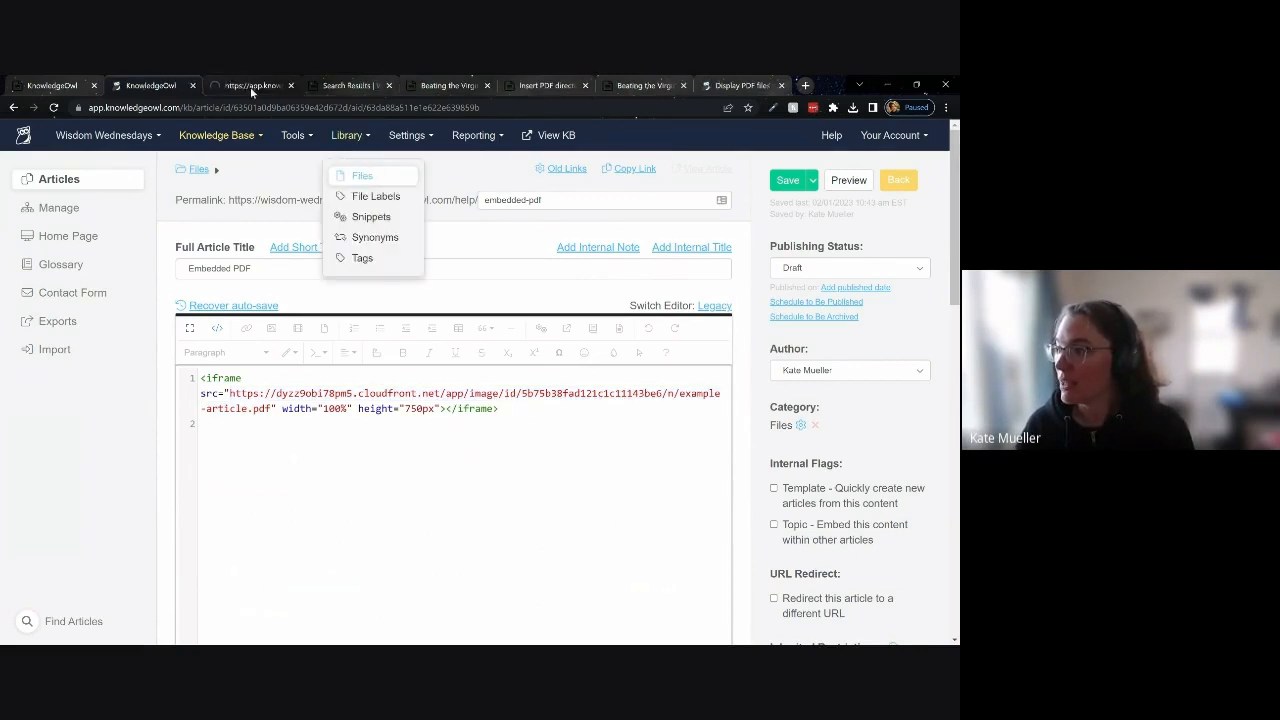
click(249, 83)
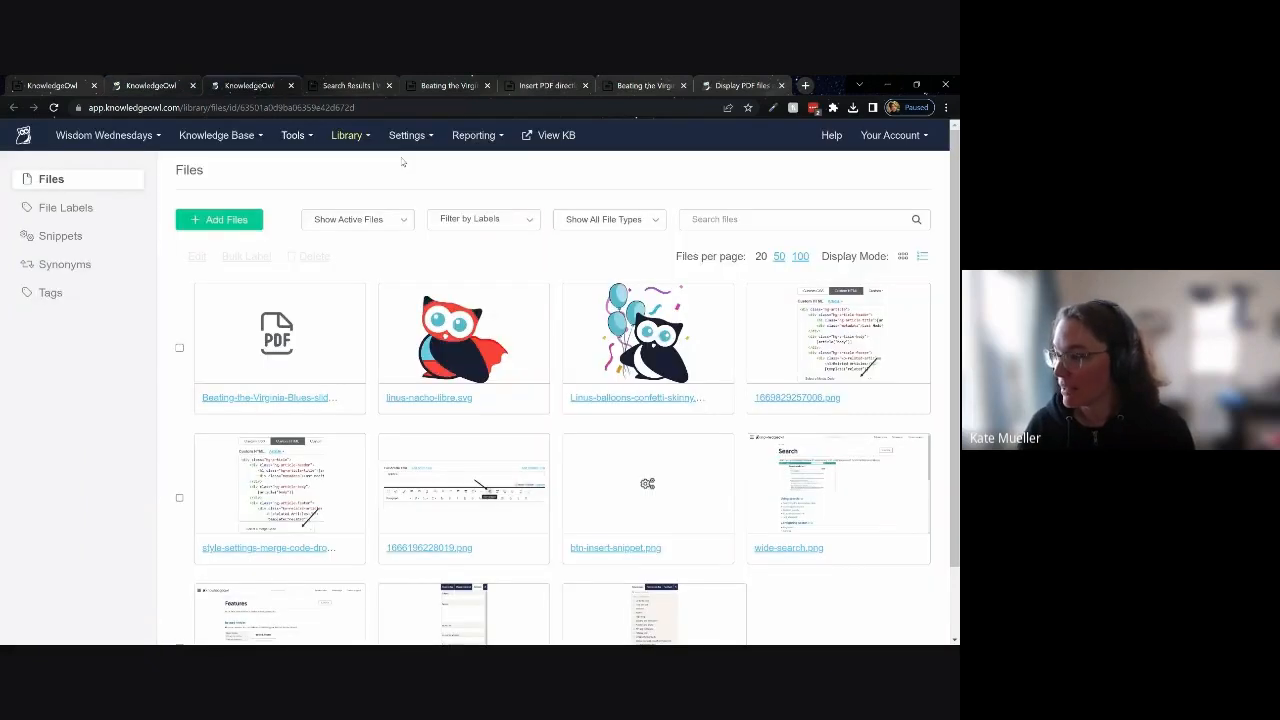
Replace the iframe's src URL in the Embedded PDF article with the Beating-the-Virginia-Blues slides PDF's library URL and return to the visual editor.
click(300, 337)
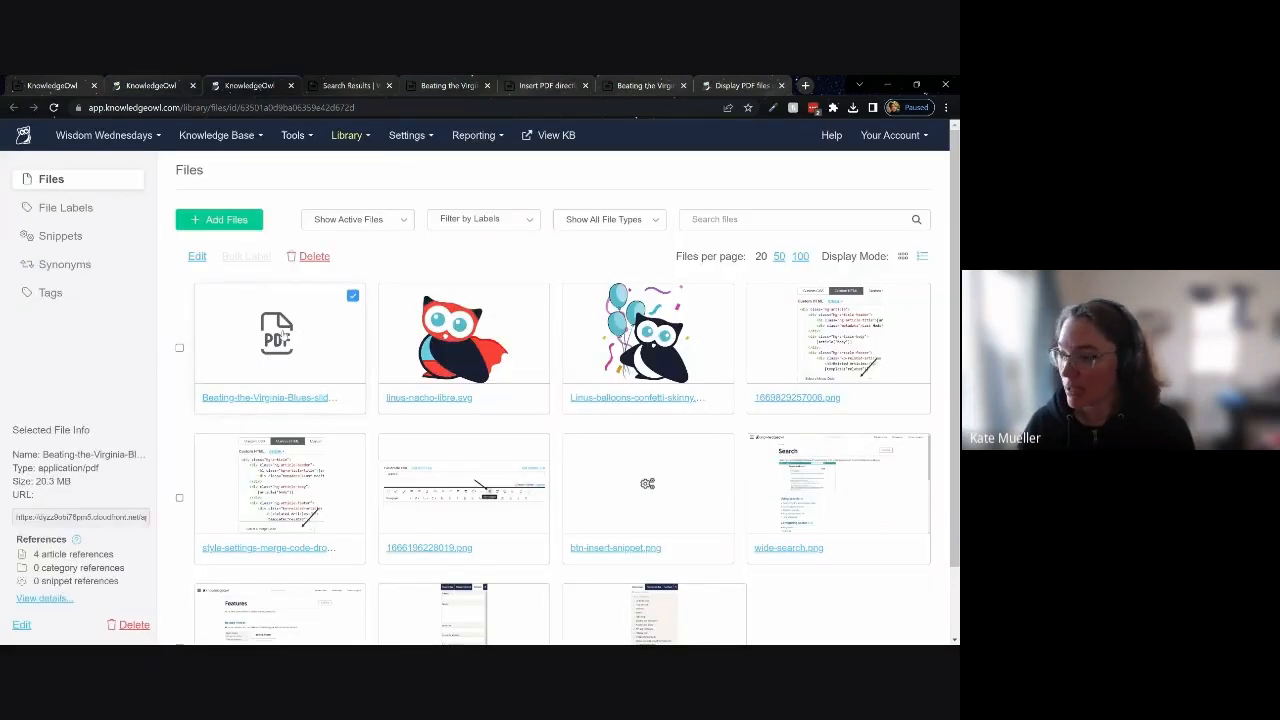
click(88, 518)
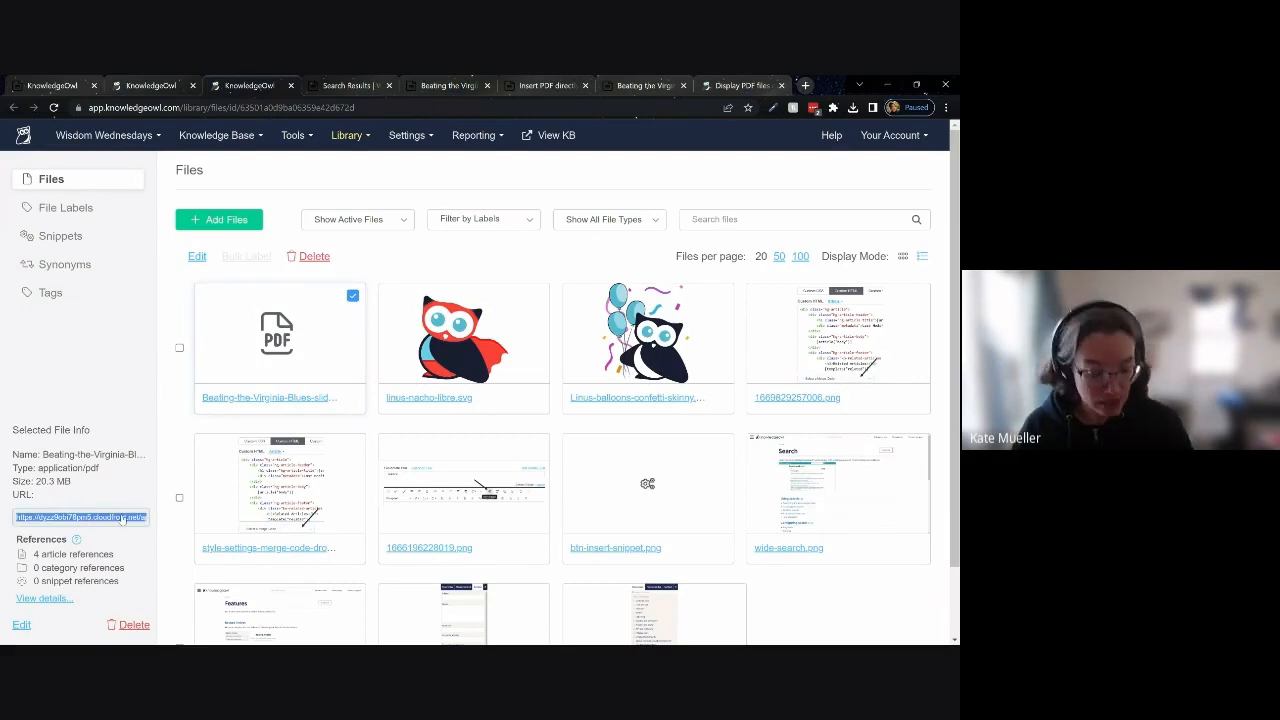
click(150, 85)
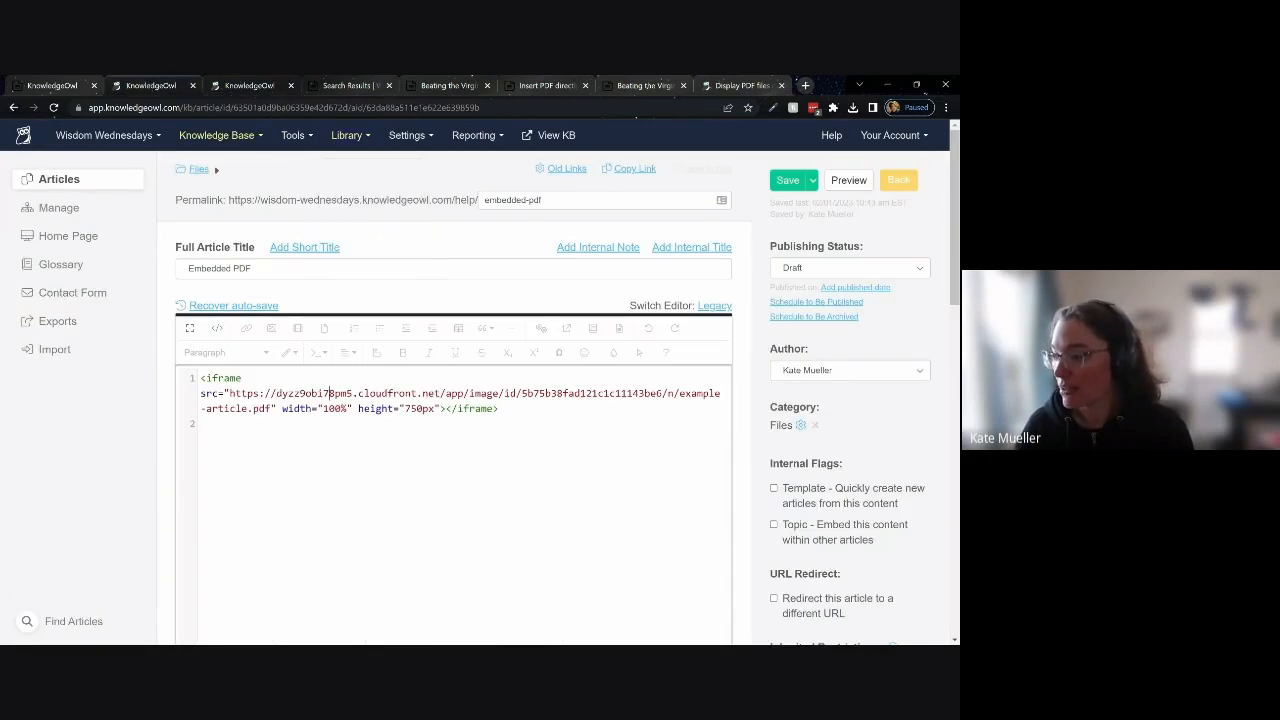
drag(229, 393, 272, 408)
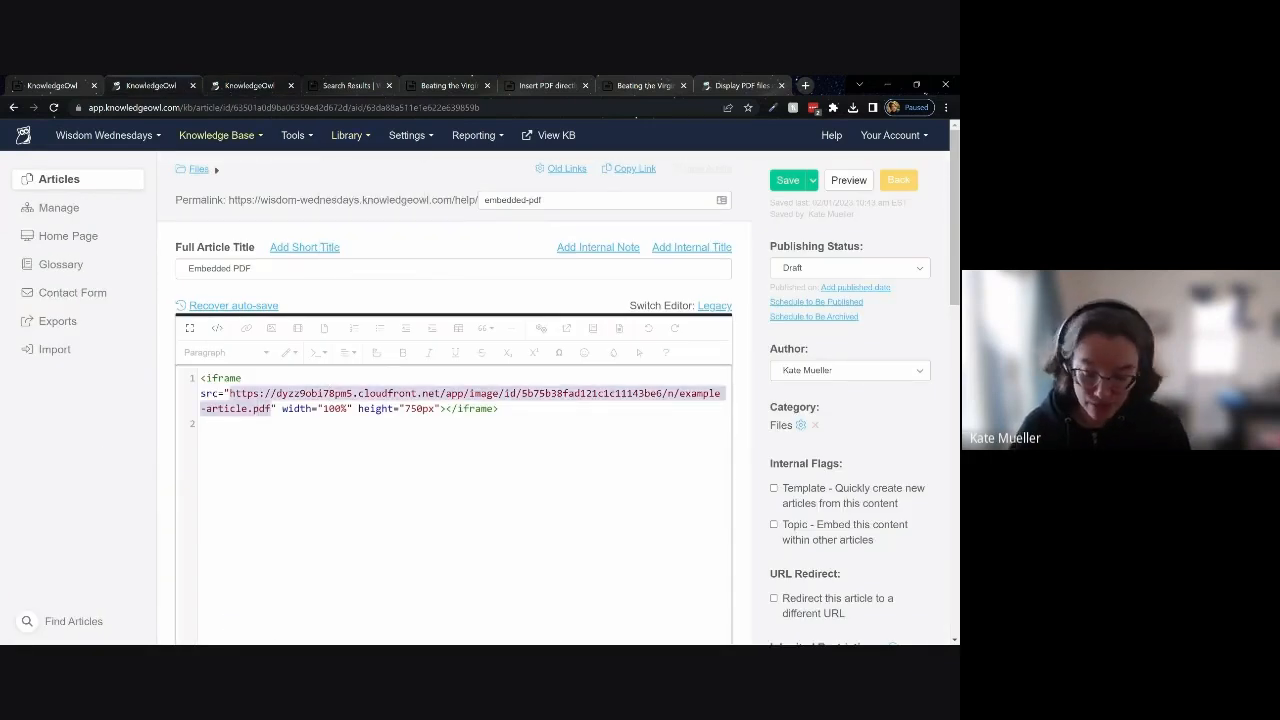
key(ctrl+v)
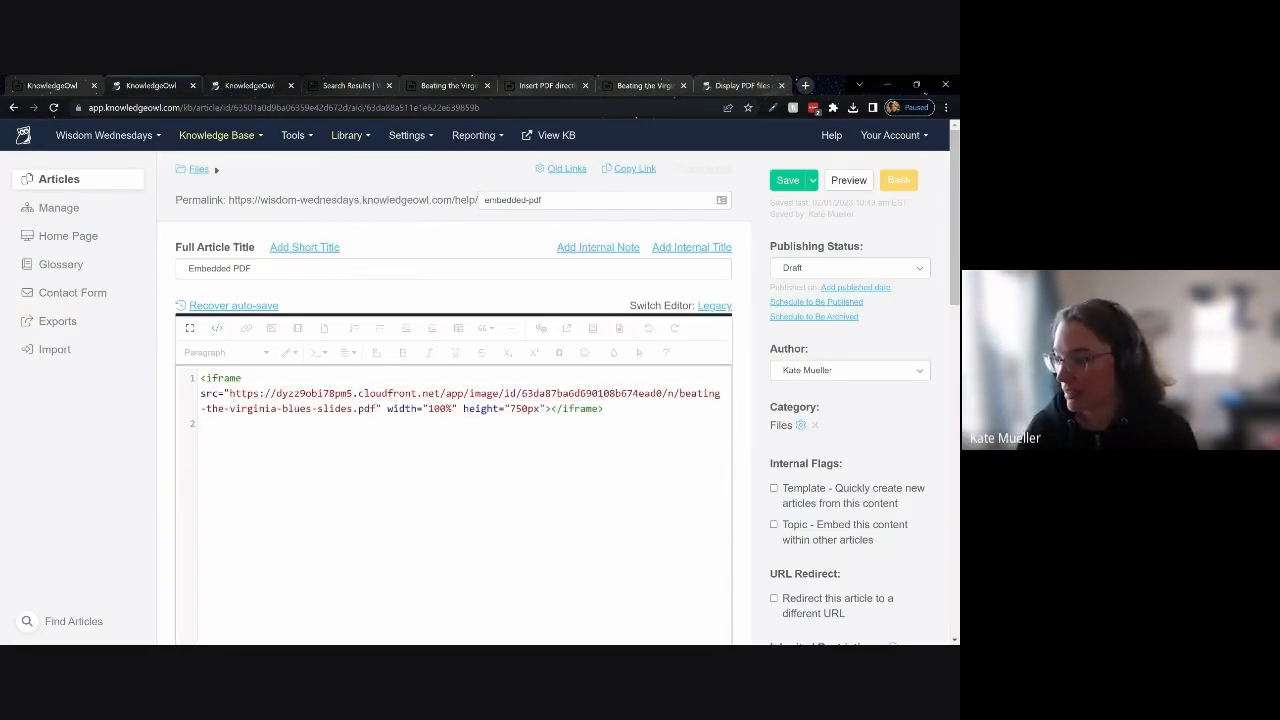
click(217, 328)
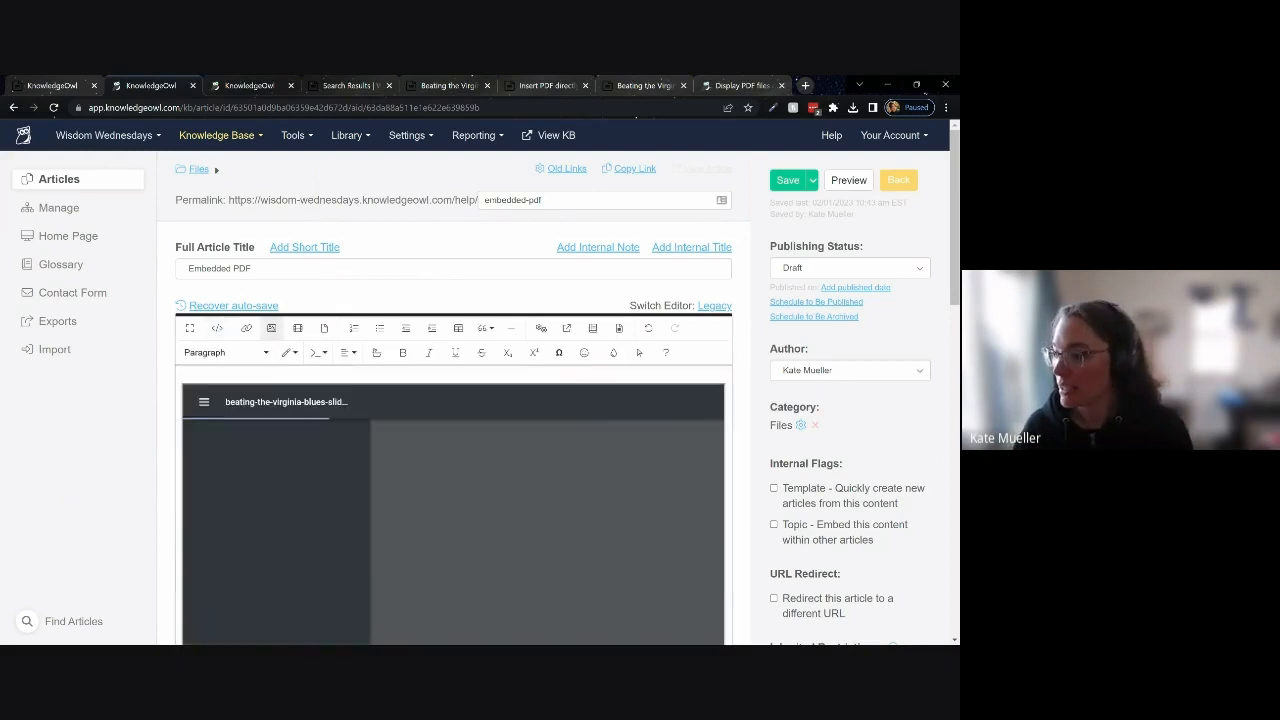
Check the embedded slides in the editor, and save the Embedded PDF article with publishing status Published.
scroll(734, 358, down, 1)
scroll(734, 358, down, 2)
scroll(574, 391, down, 4)
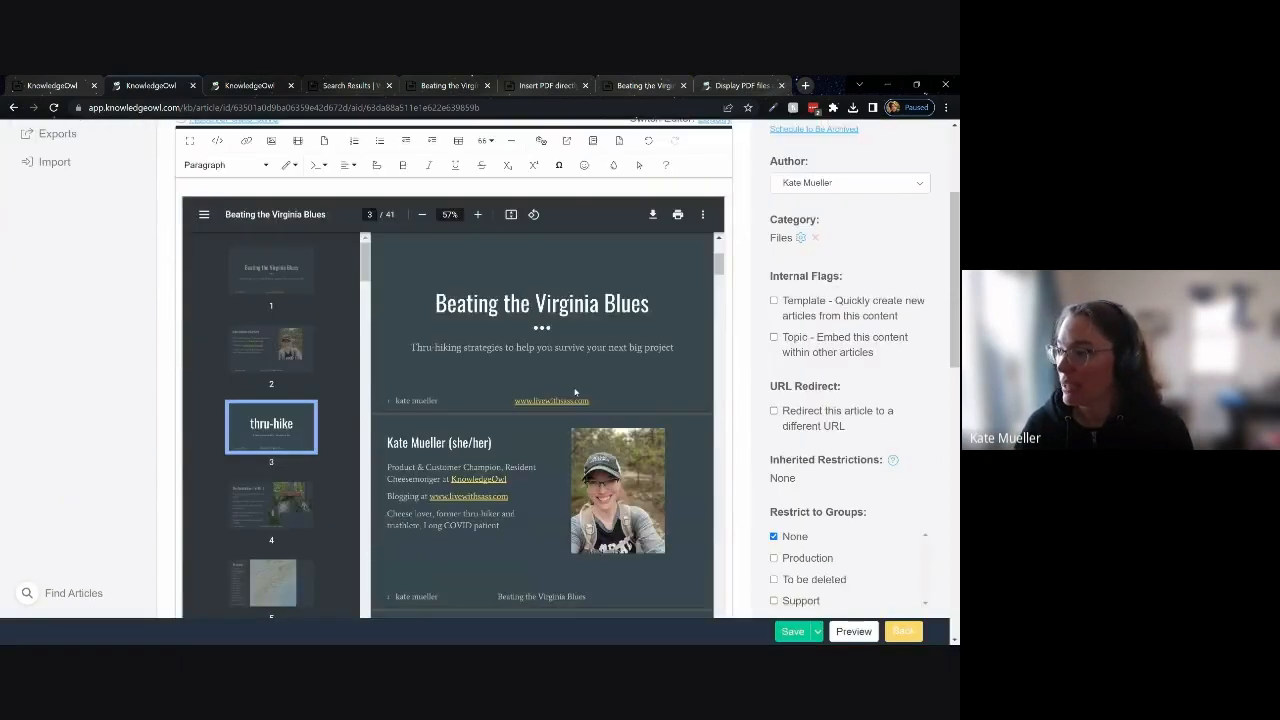
scroll(614, 440, up, 4)
scroll(740, 292, up, 3)
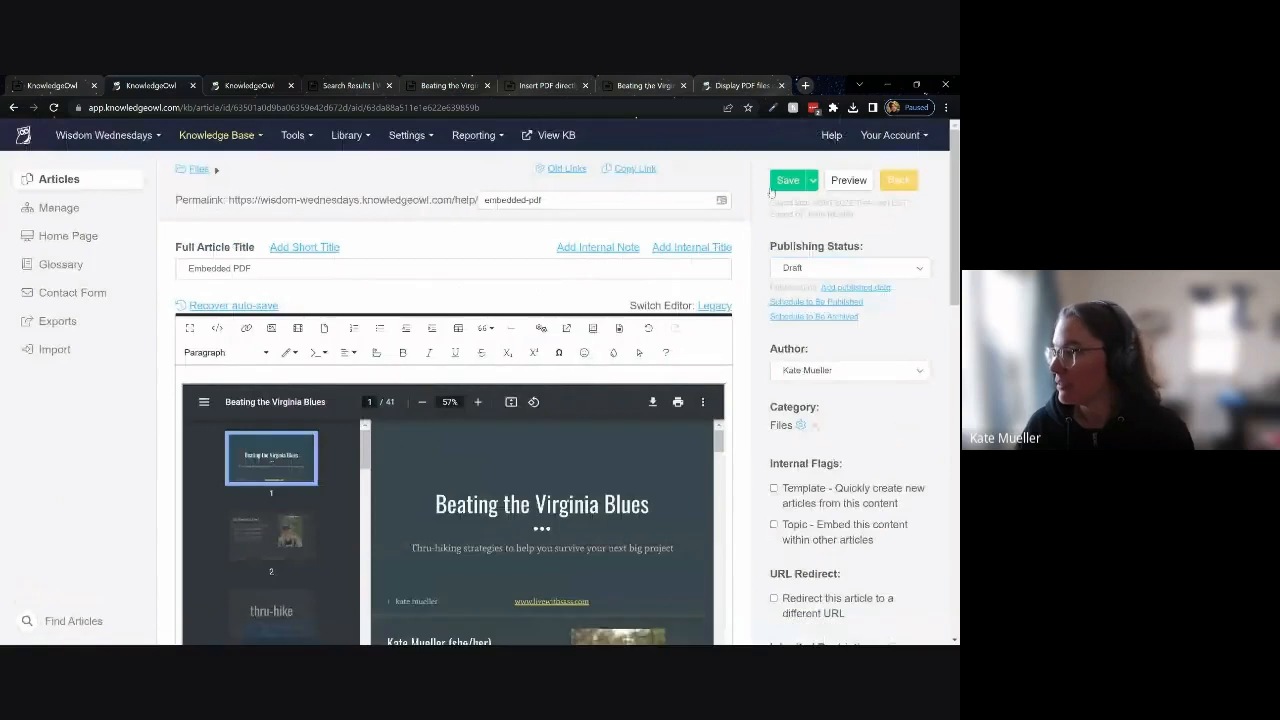
click(788, 180)
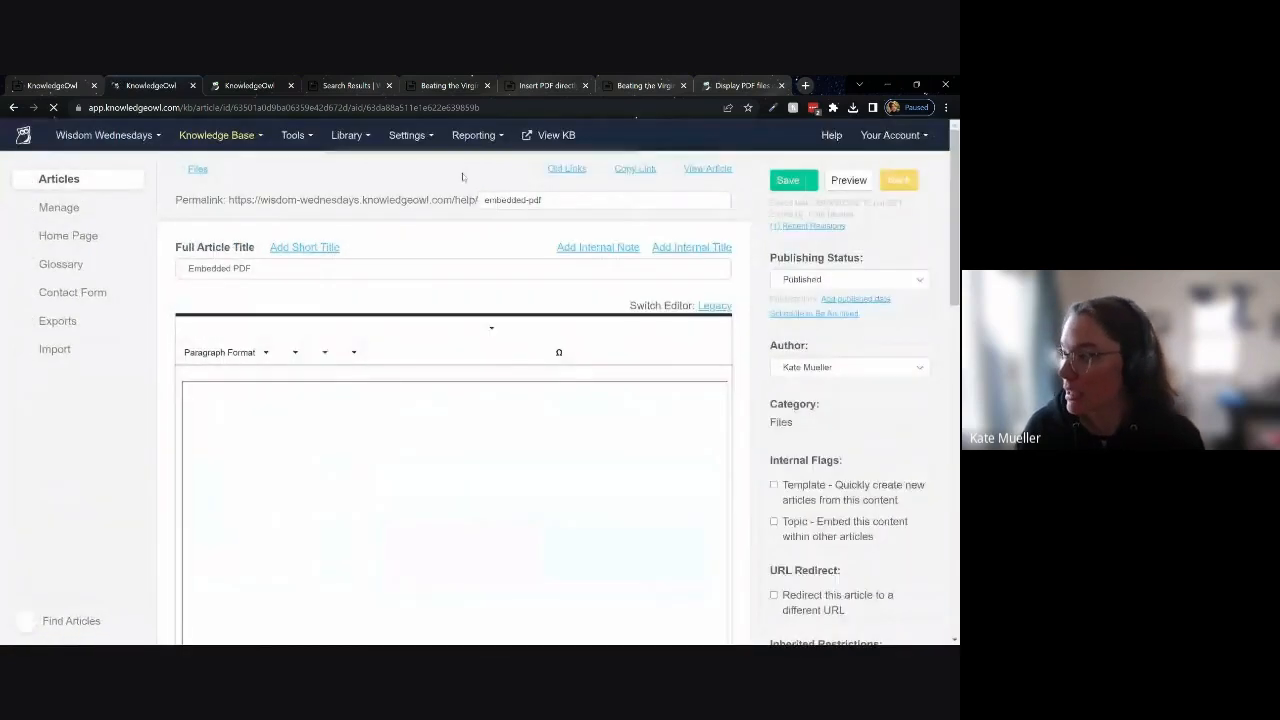
View the live Embedded PDF article and examine how the embedded slides display to readers.
click(707, 172)
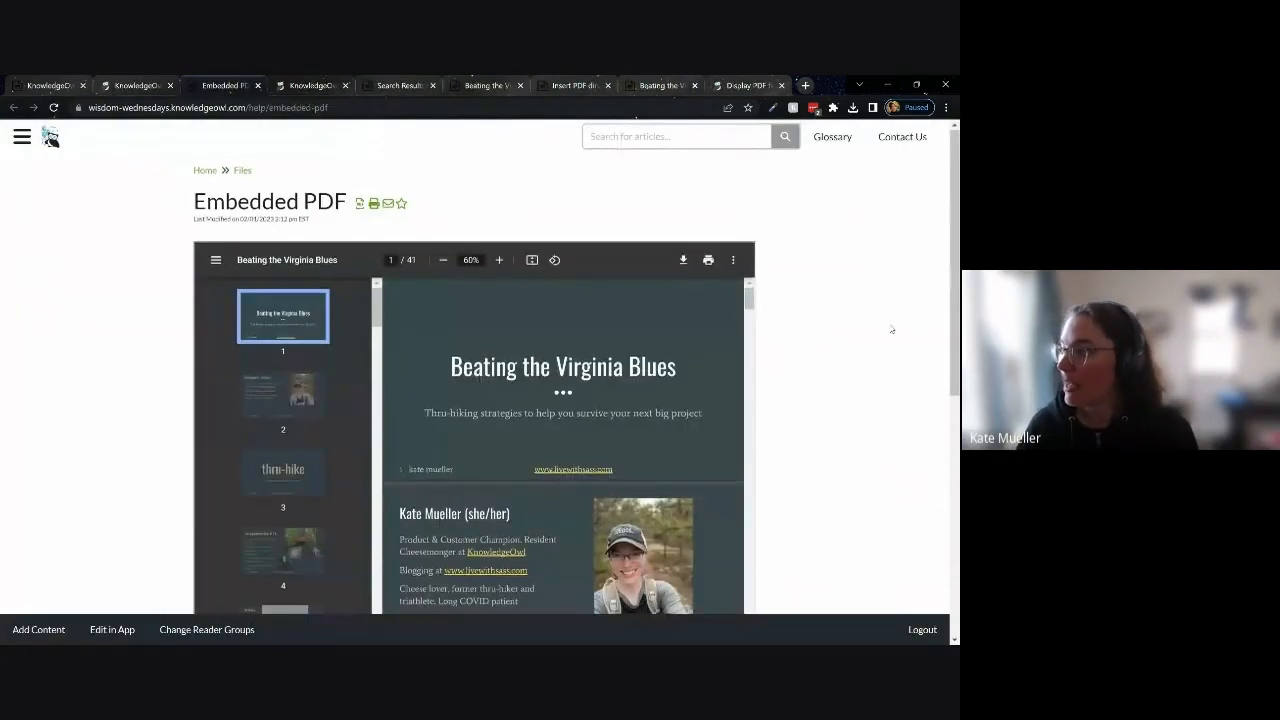
scroll(880, 340, down, 5)
scroll(765, 354, up, 4)
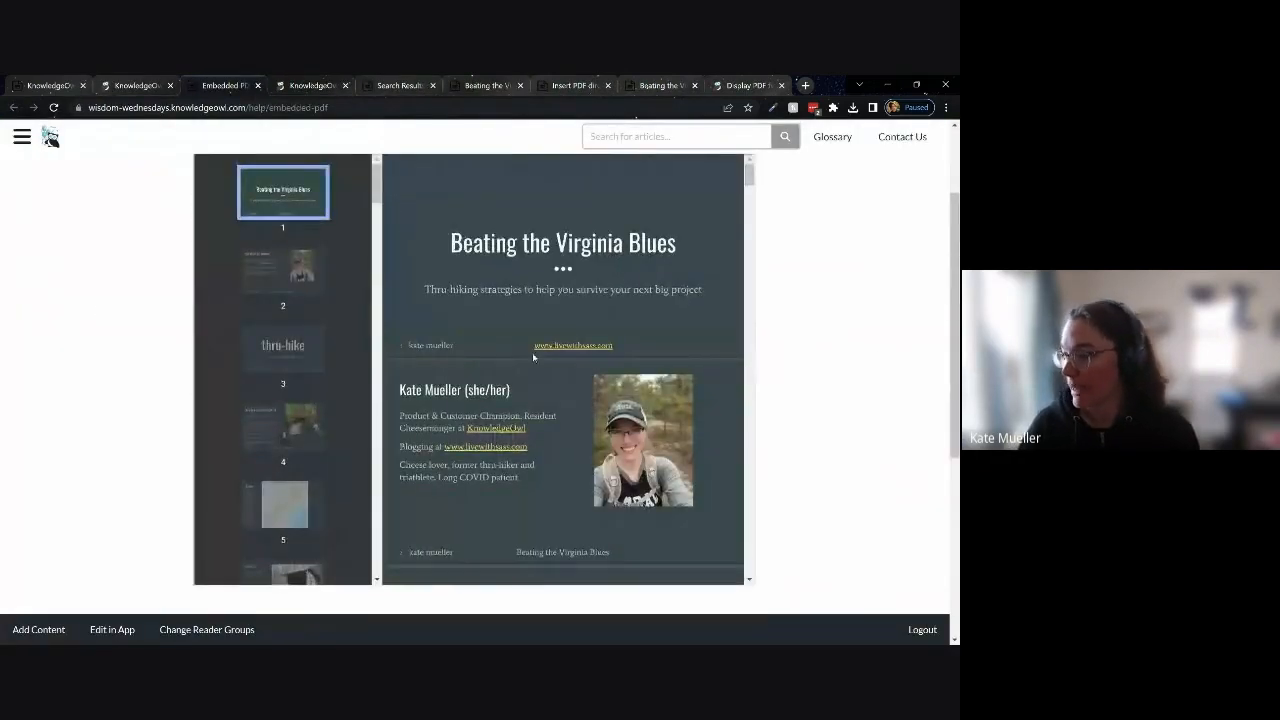
scroll(378, 392, up, 1)
Insert a link to the Beating-the-Virginia-Blues slides PDF from the library on a new line below the embed in the article editor.
click(148, 88)
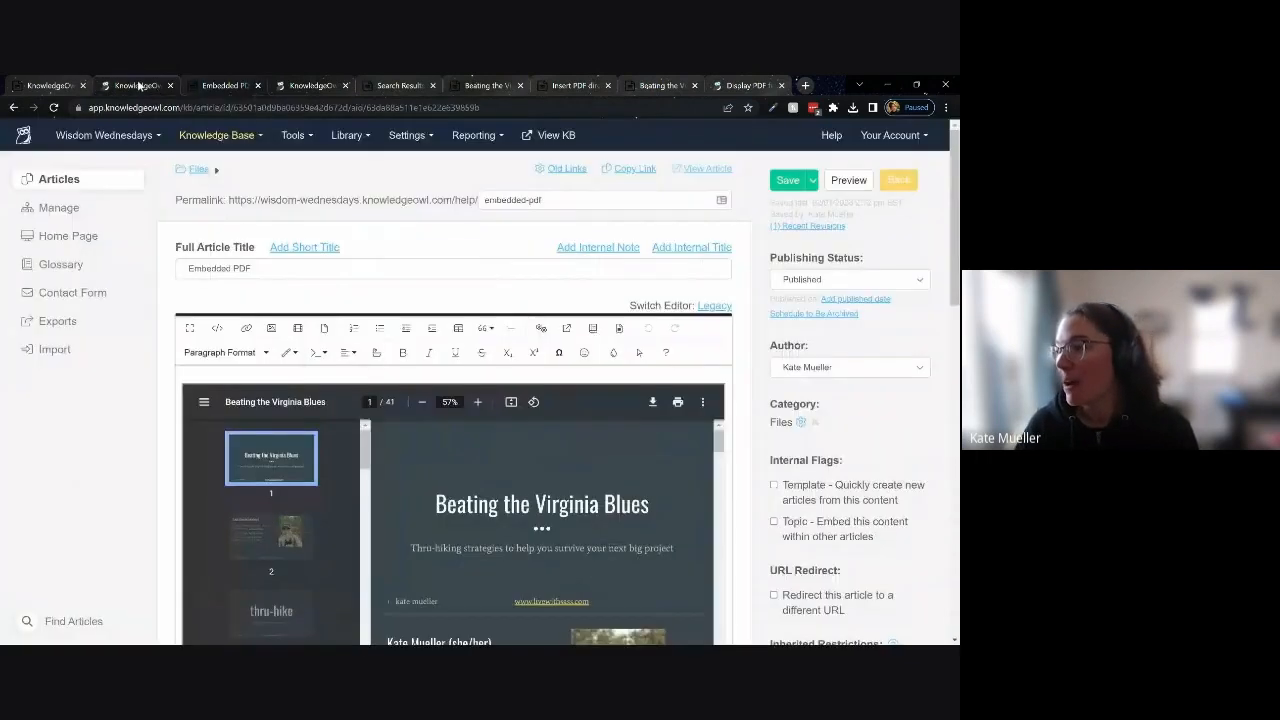
scroll(200, 333, down, 3)
scroll(199, 333, up, 3)
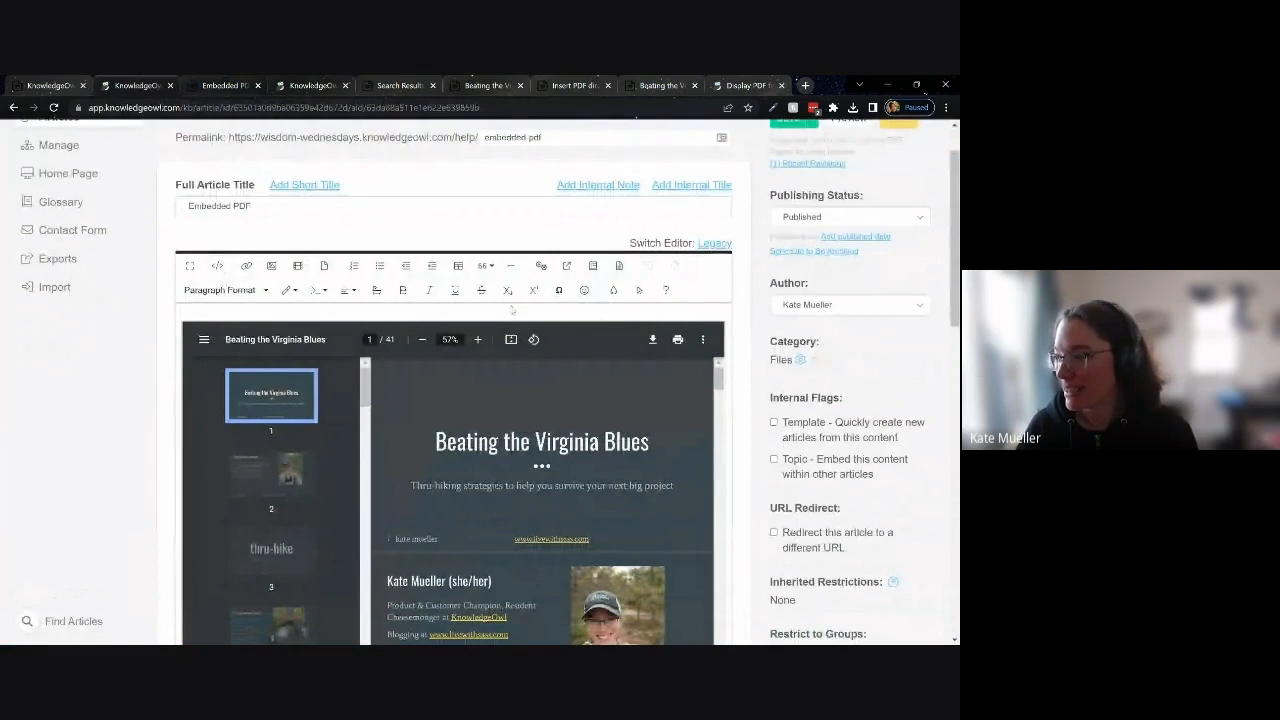
scroll(540, 420, down, 3)
scroll(734, 418, down, 2)
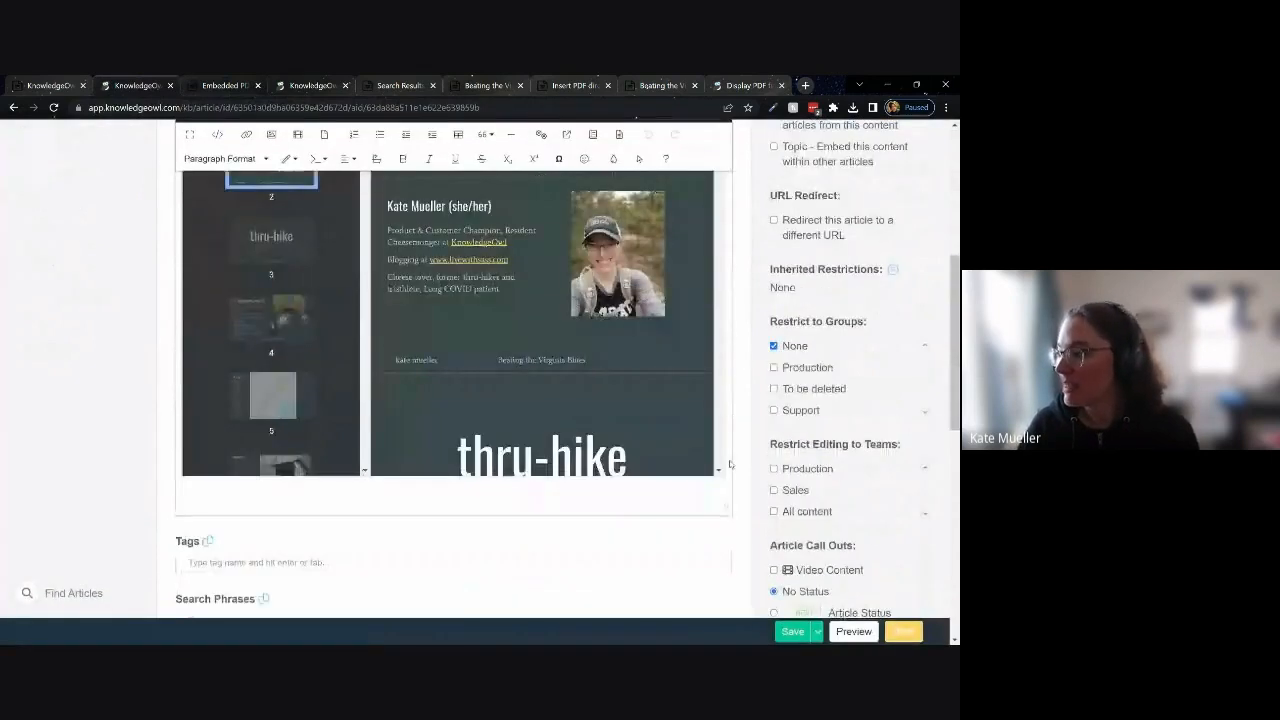
key(Return)
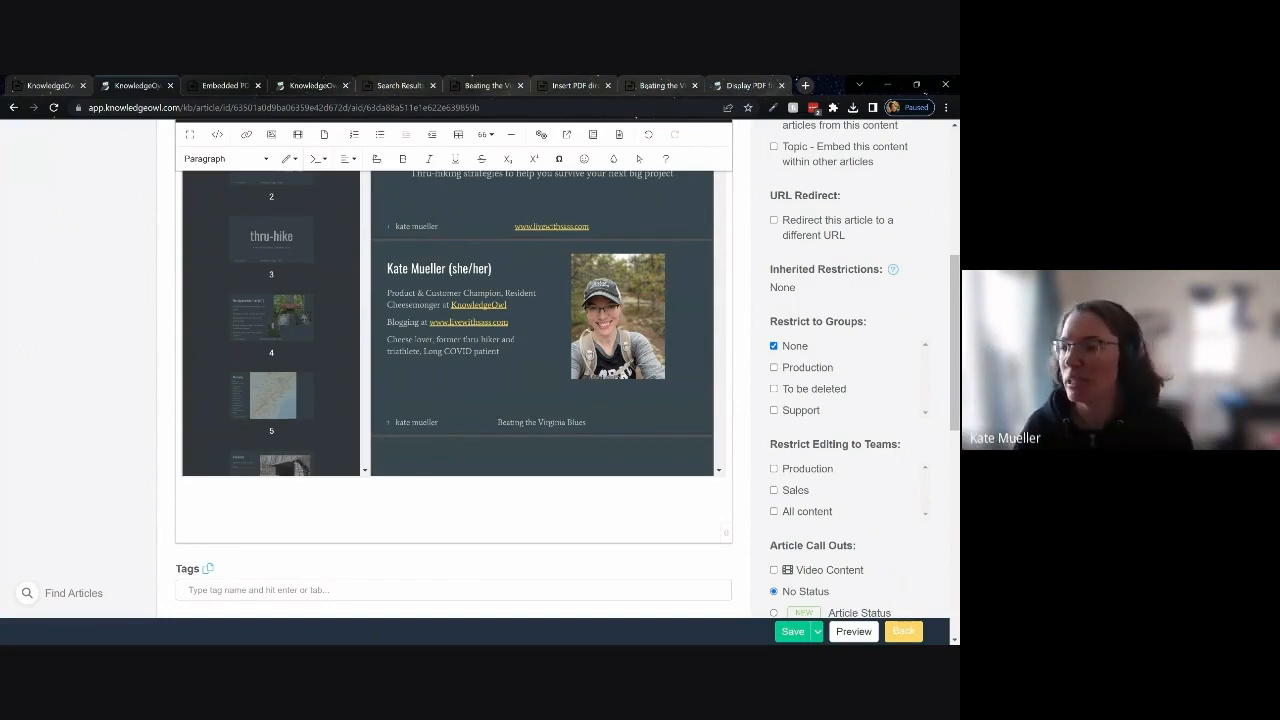
click(324, 134)
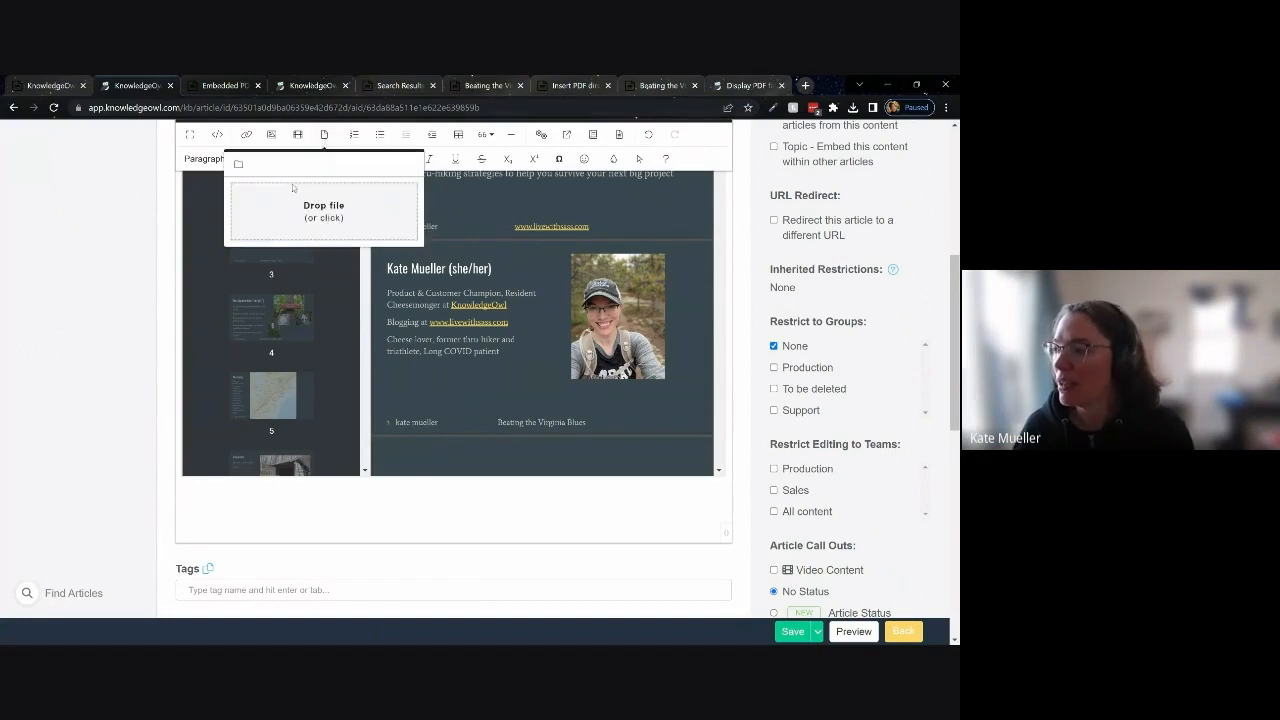
click(240, 164)
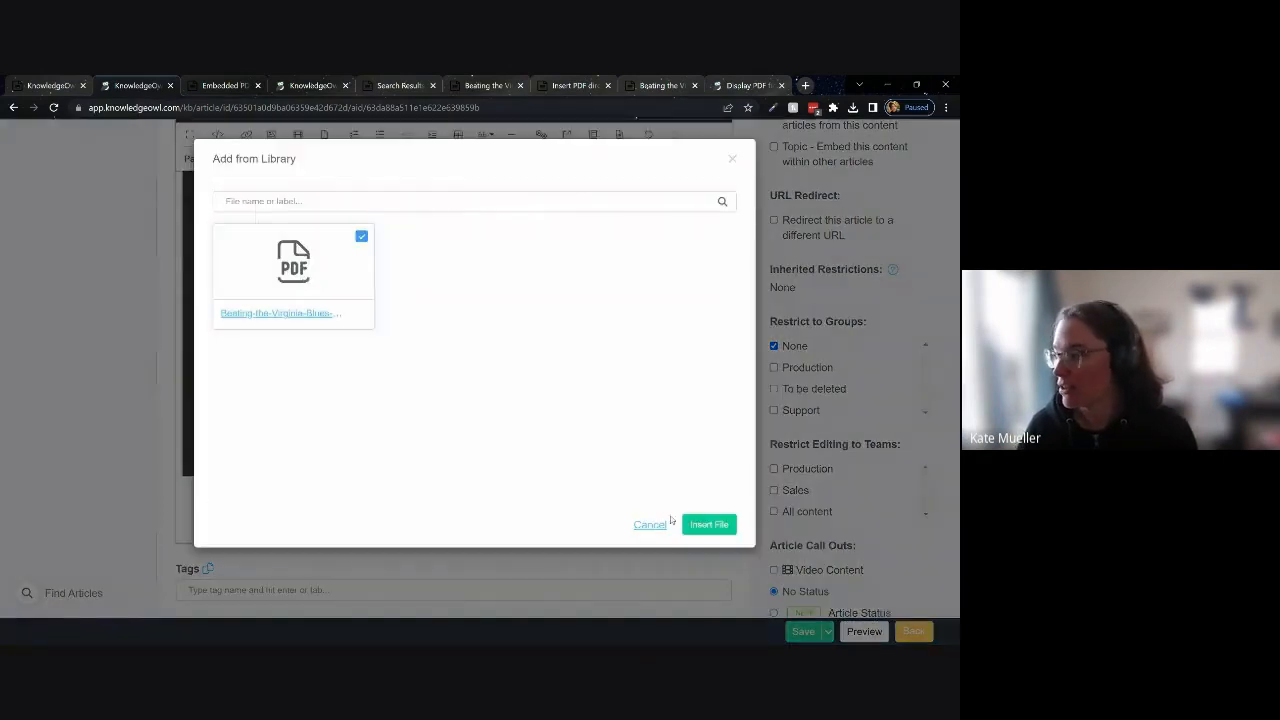
click(708, 526)
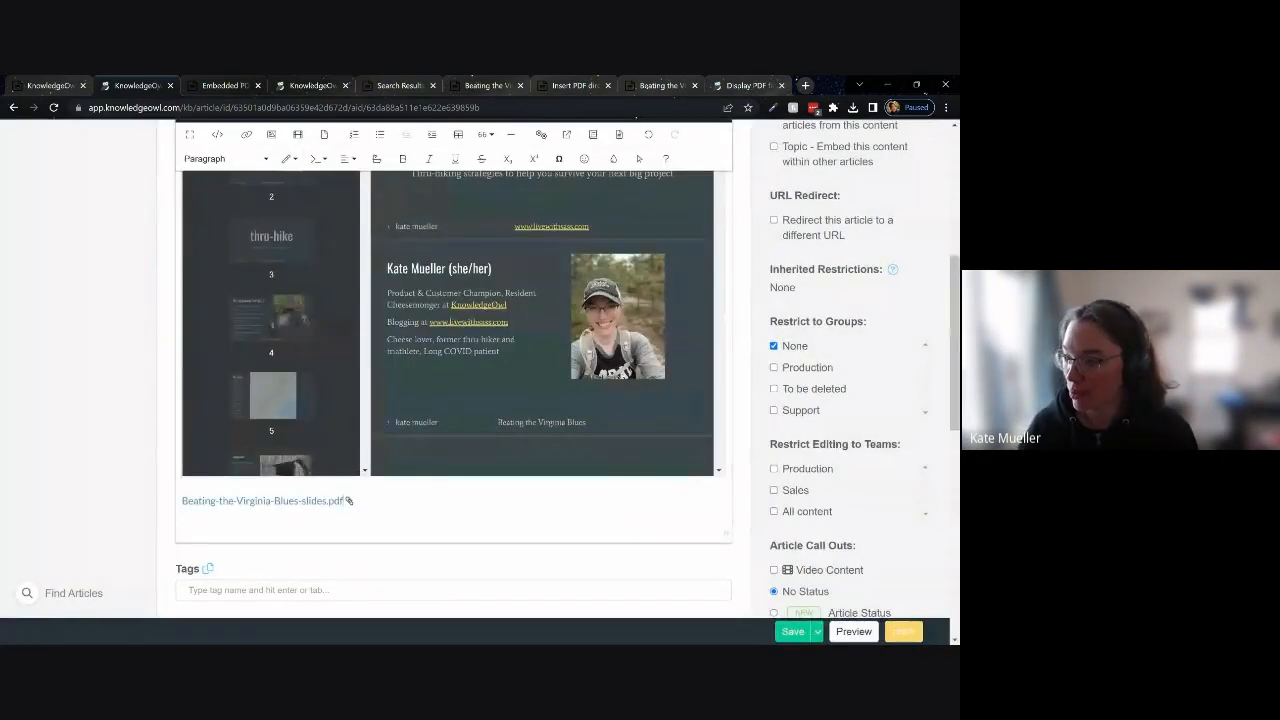
Add the text "Or see:" before the PDF link below the embed and save the article.
key(Home)
text(Or see:)
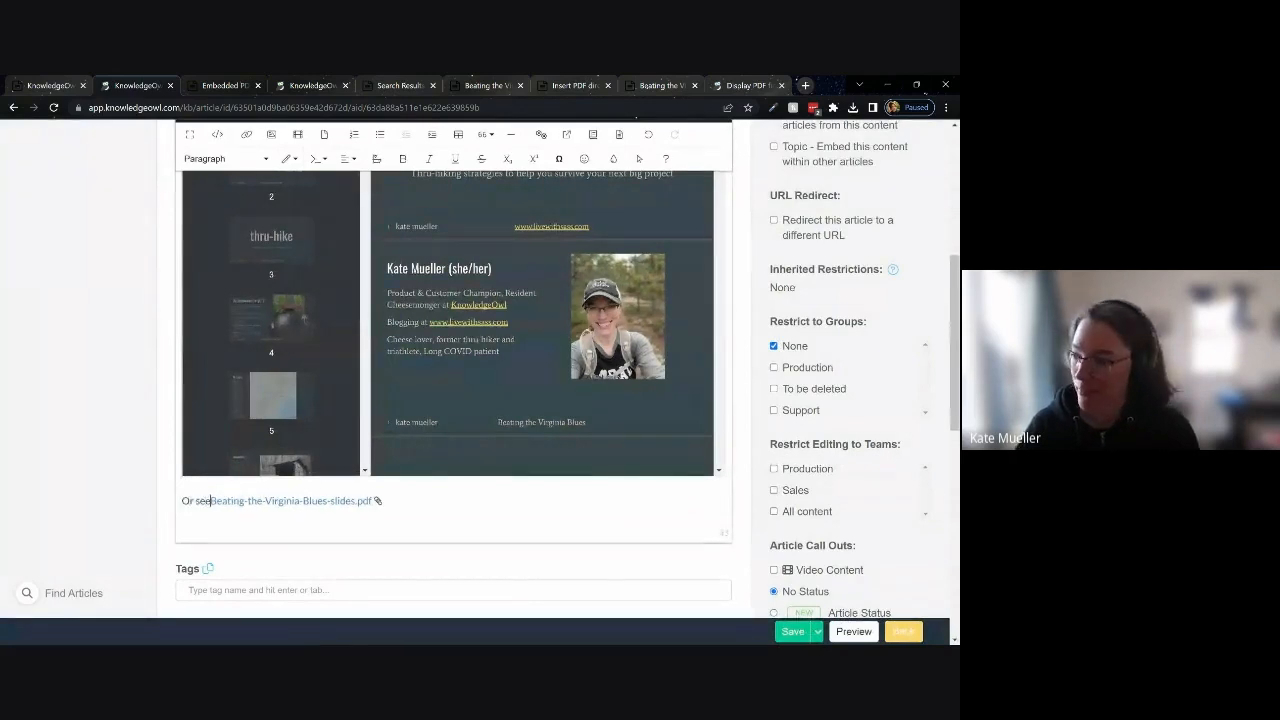
scroll(850, 400, up, 10)
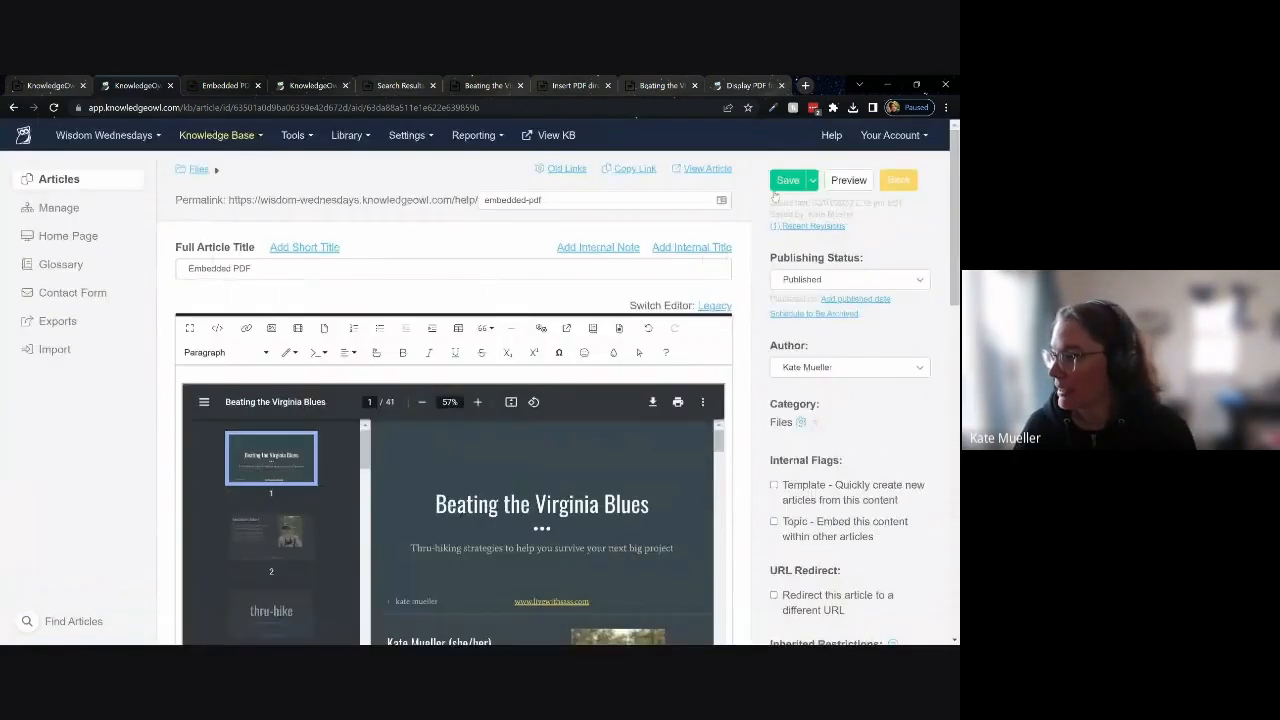
click(788, 182)
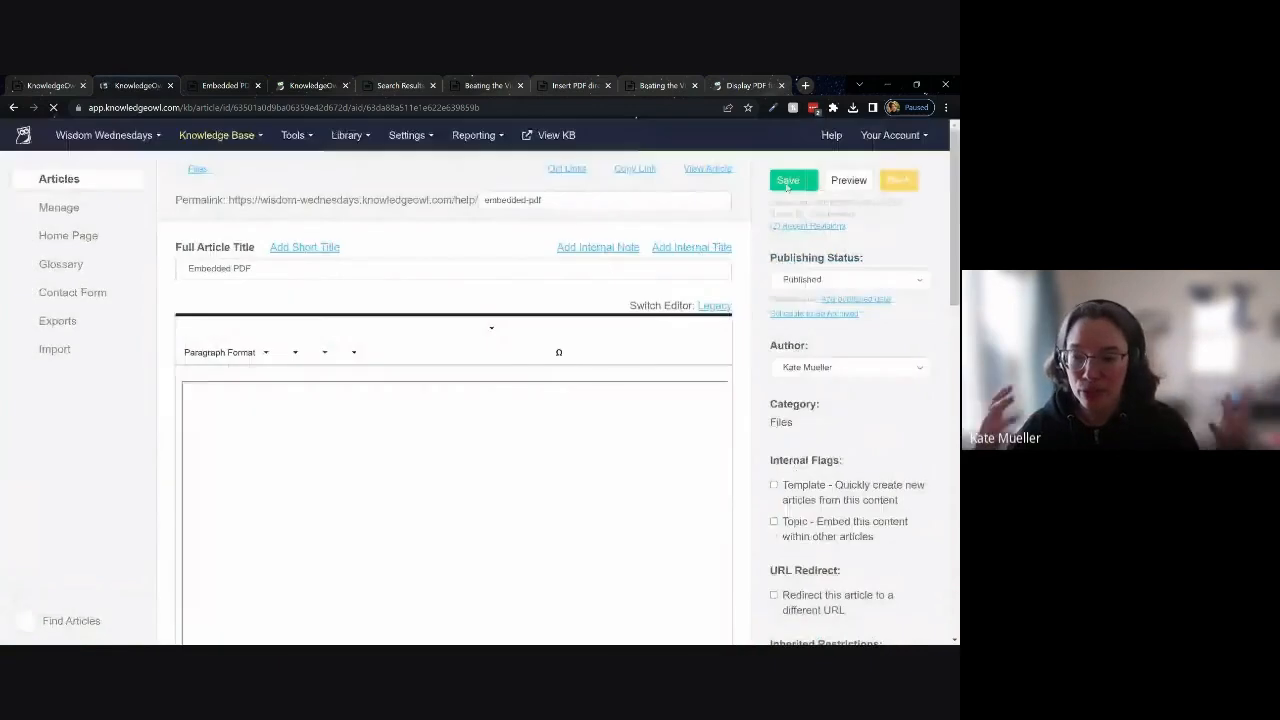
Reload the live Embedded PDF article and check the embedded slides and the file link beneath them.
click(222, 86)
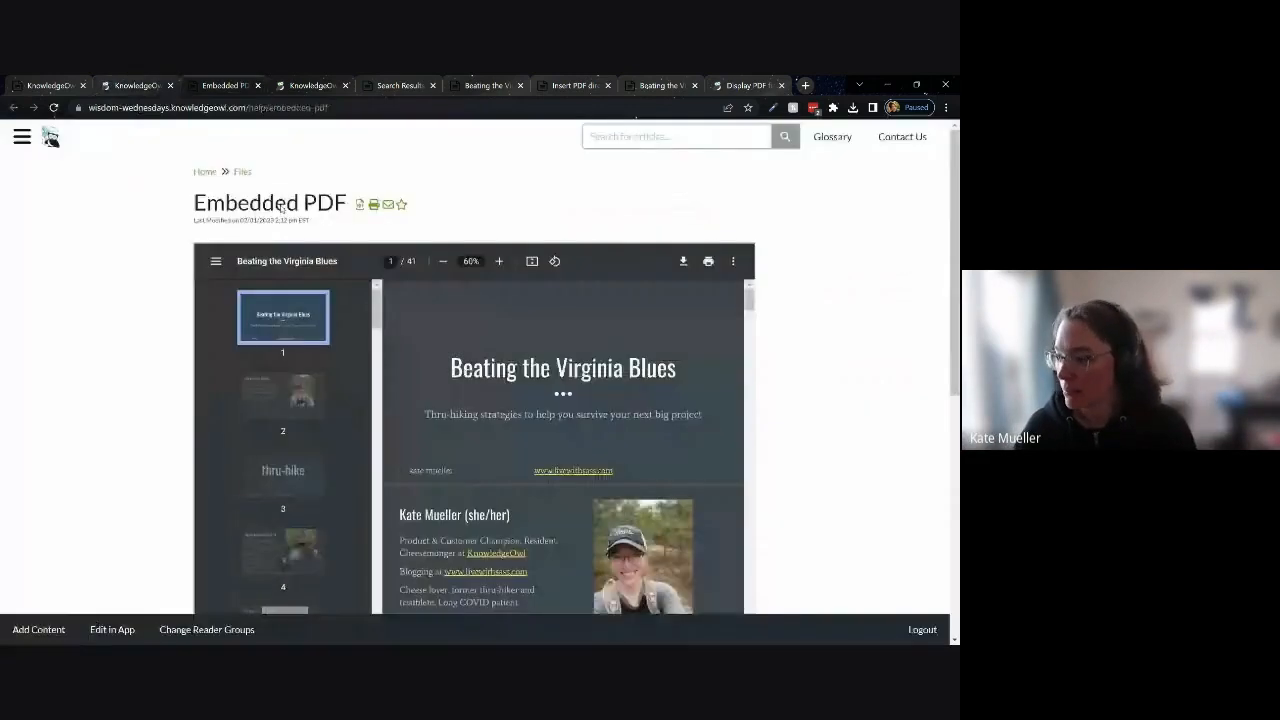
key(F5)
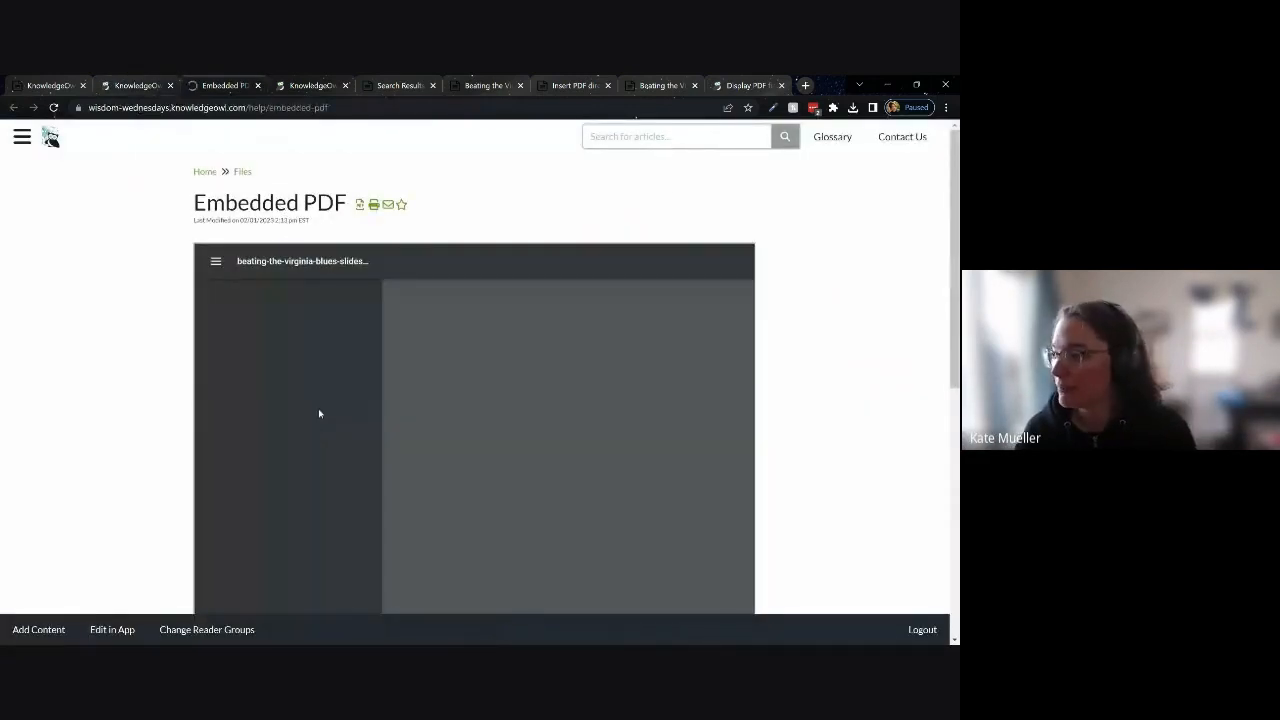
scroll(148, 382, down, 3)
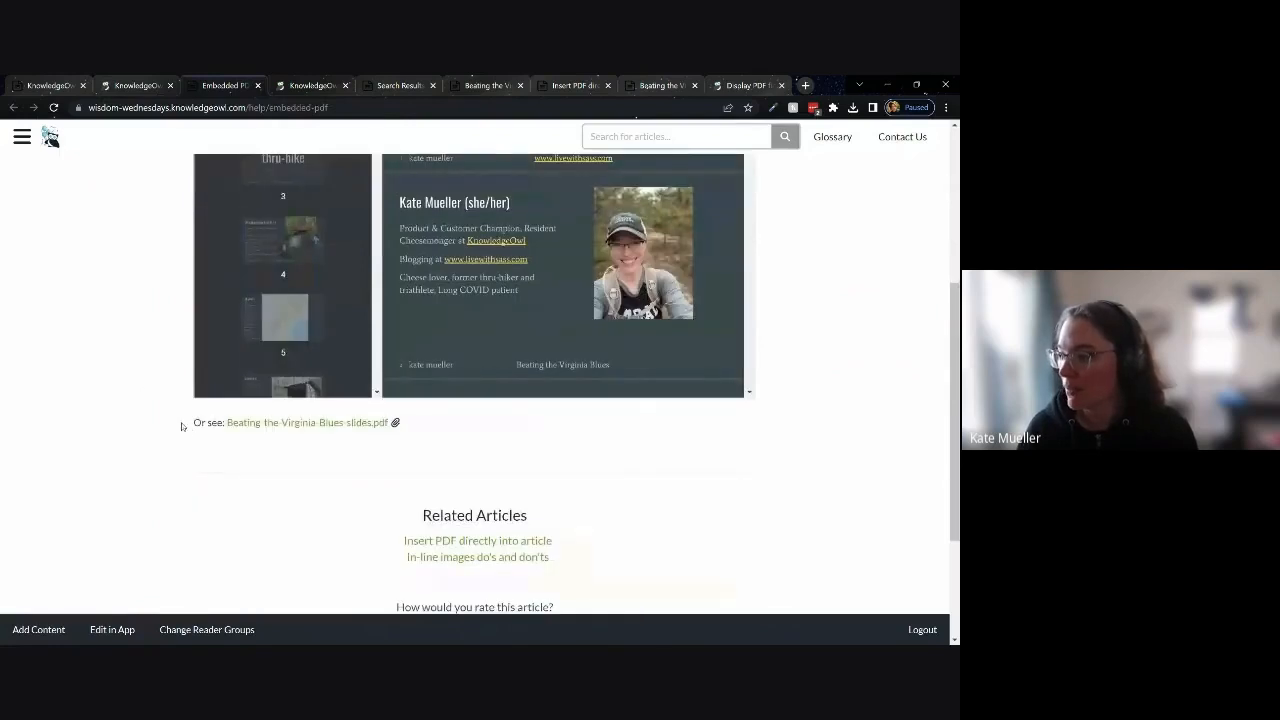
scroll(458, 430, up, 3)
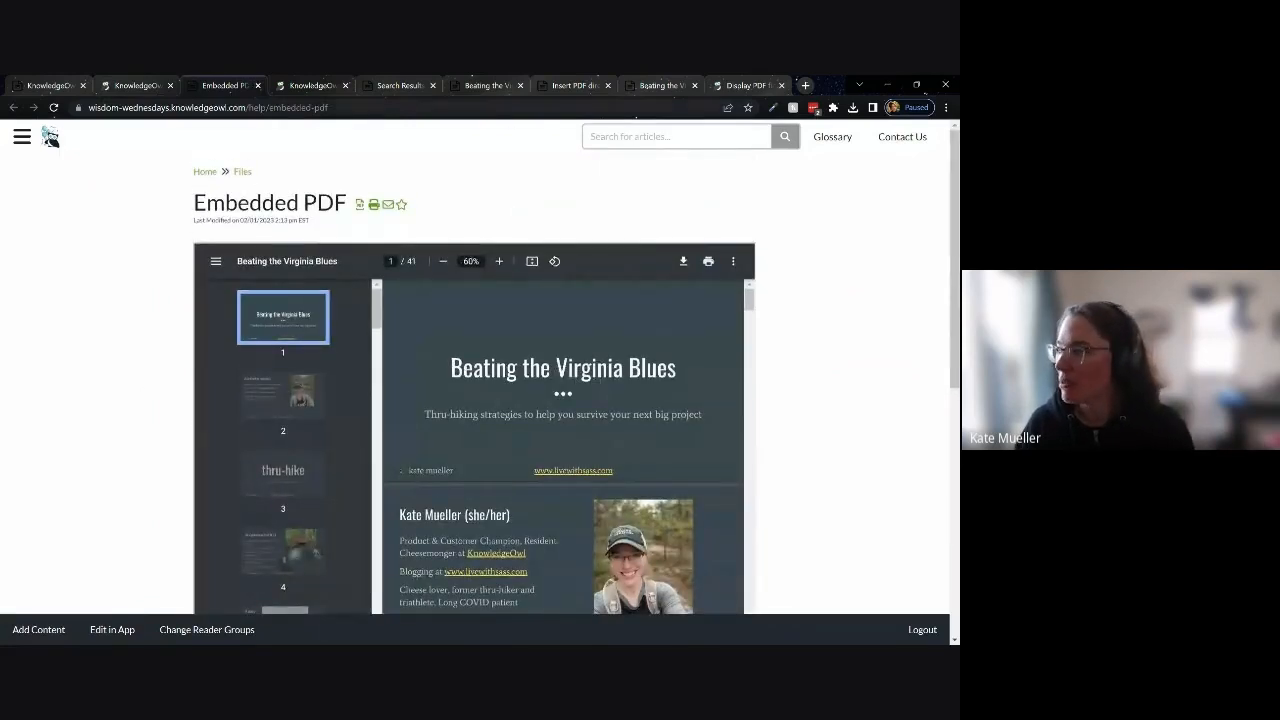
Examine the width and height attributes in the help page's iframe code, and review the embed and file link in the Embedded PDF article editor.
click(739, 86)
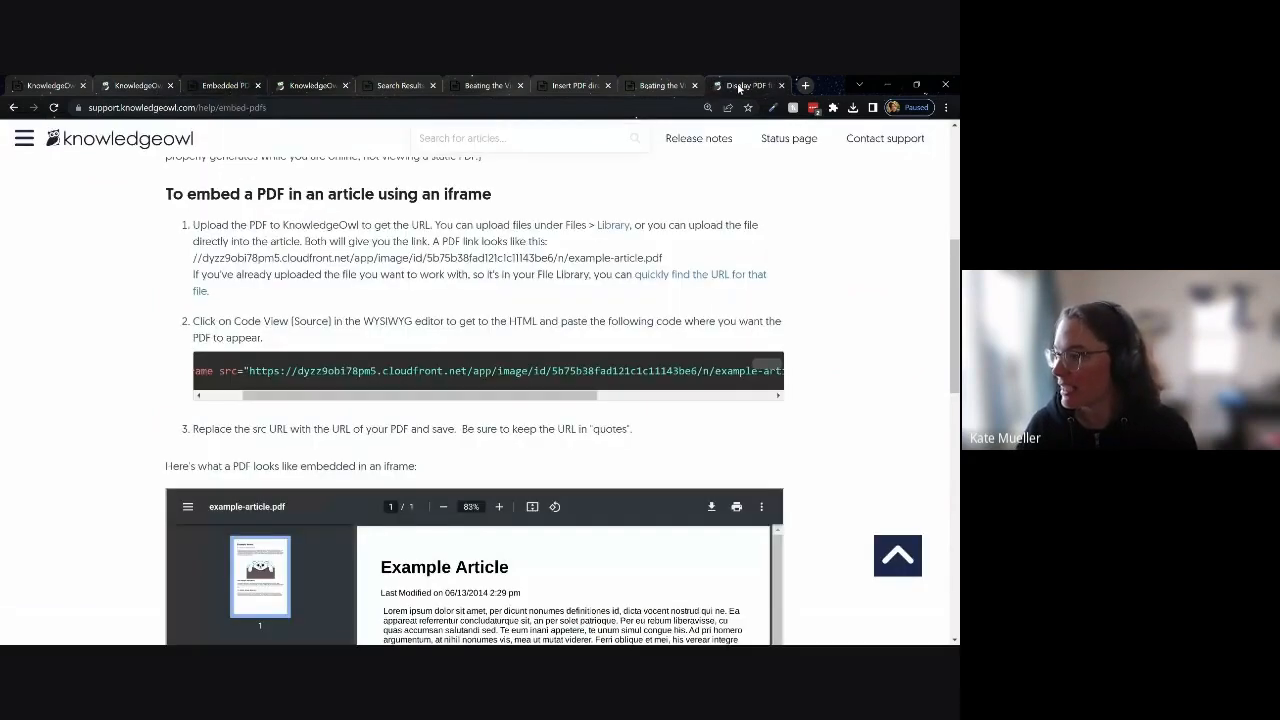
scroll(488, 380, right, 5)
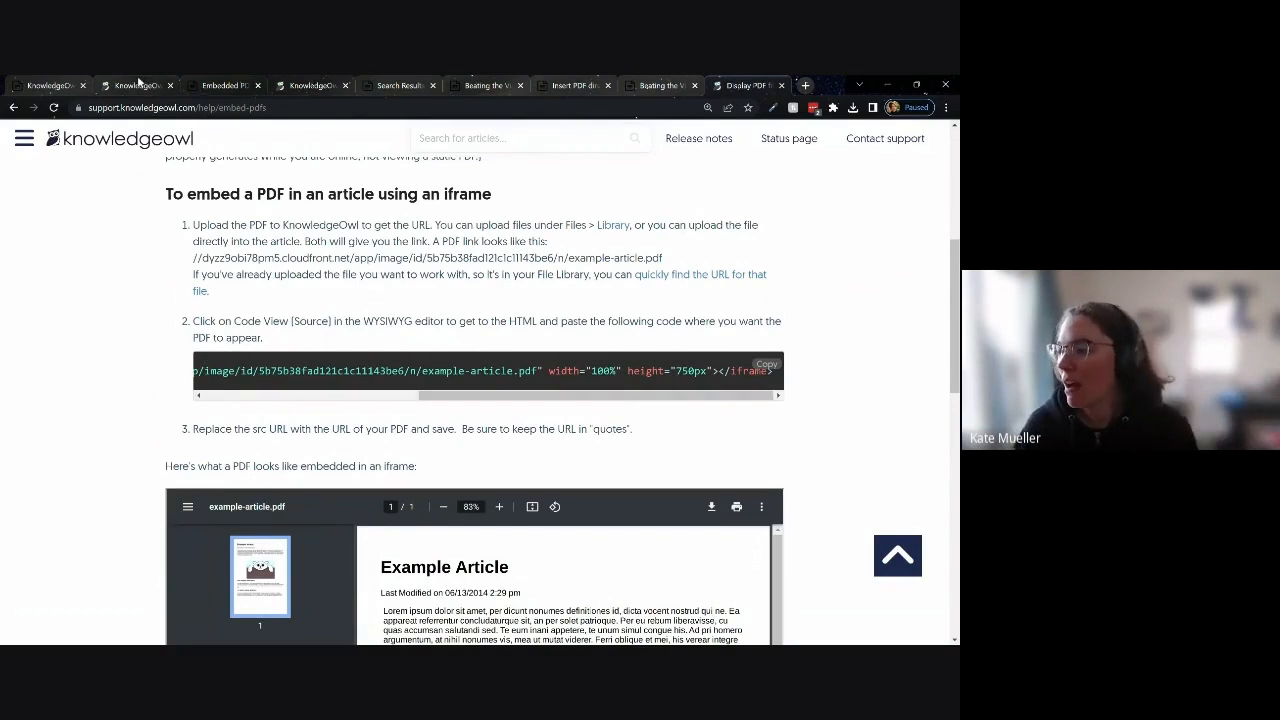
click(139, 84)
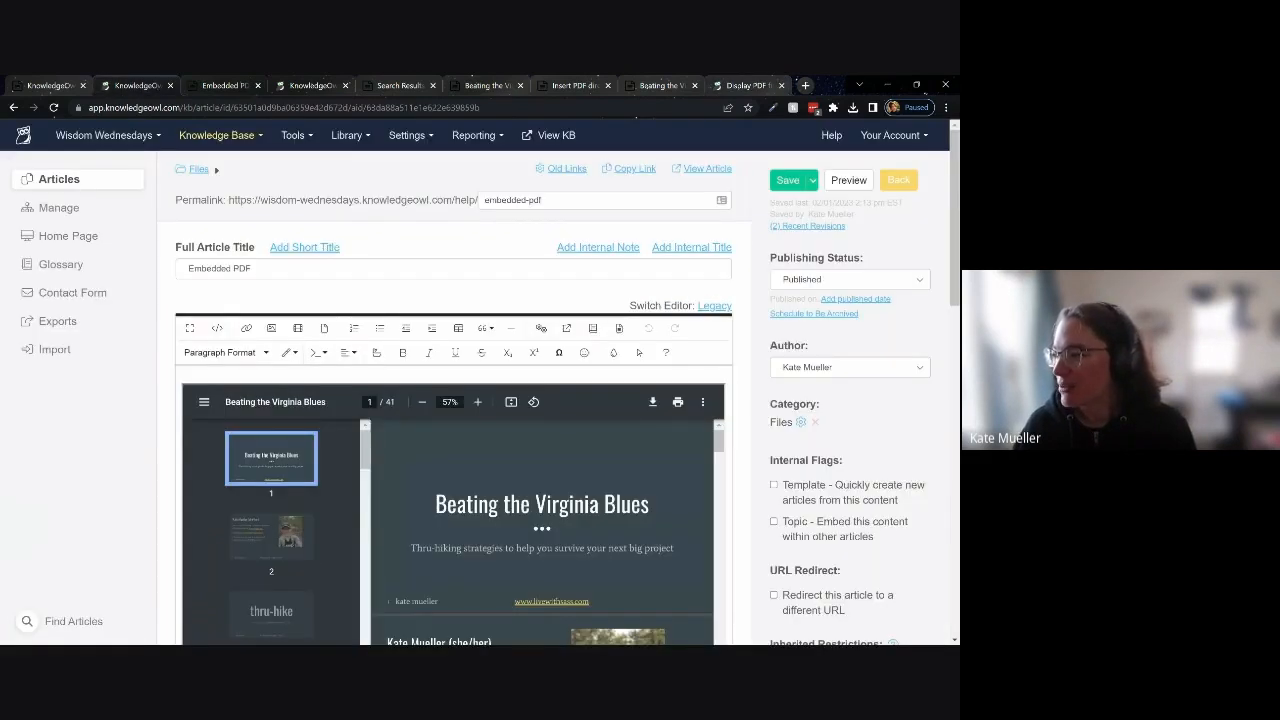
scroll(745, 279, down, 3)
scroll(745, 279, down, 1)
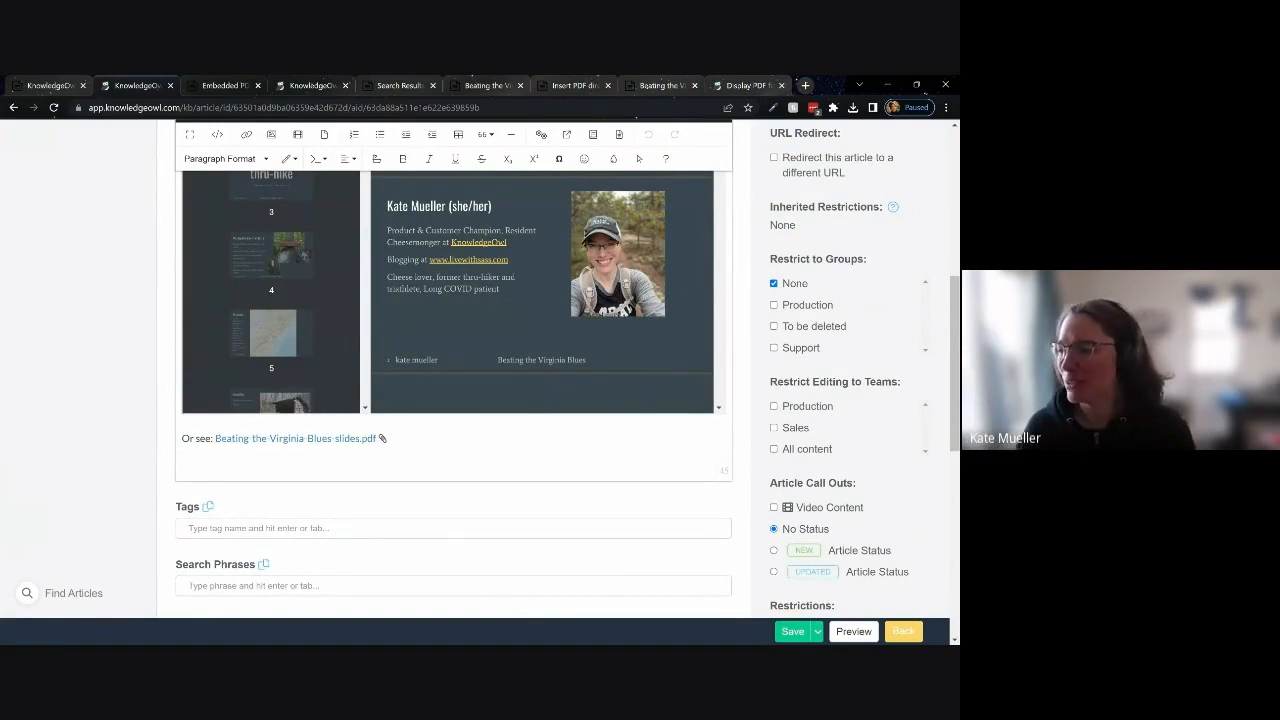
scroll(454, 380, up, 2)
scroll(885, 193, up, 4)
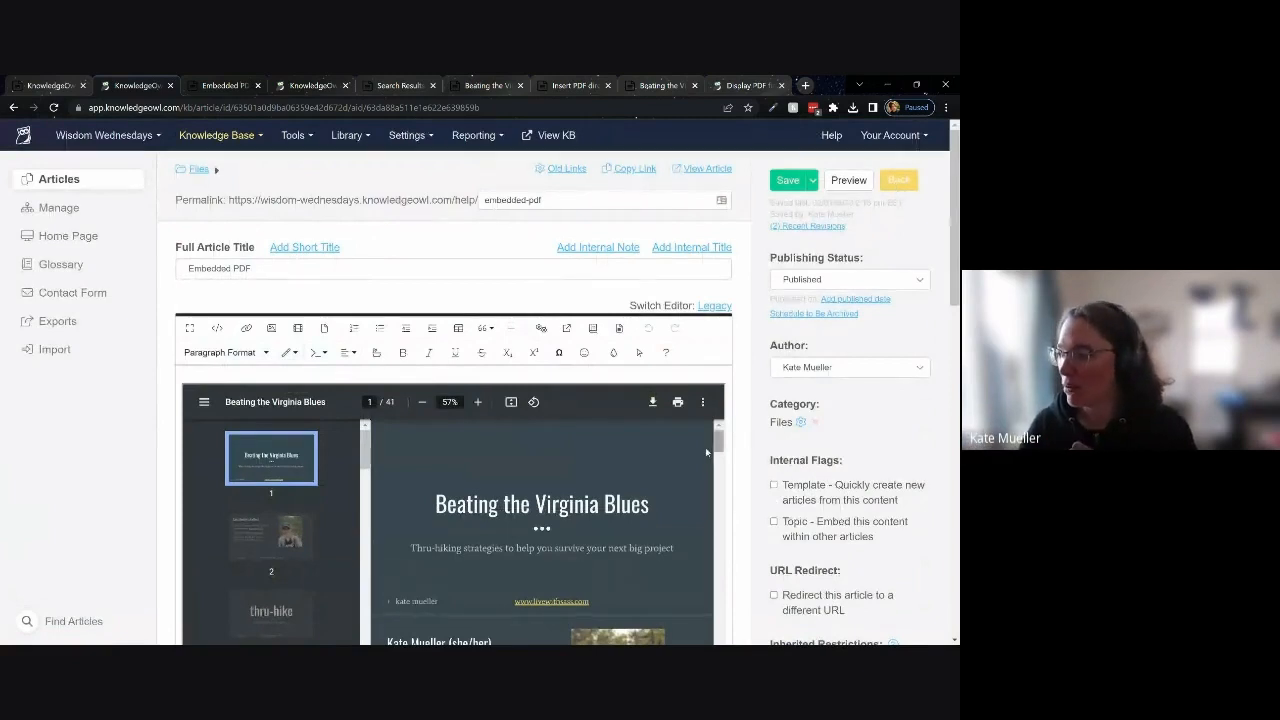
scroll(705, 447, down, 5)
scroll(102, 399, down, 3)
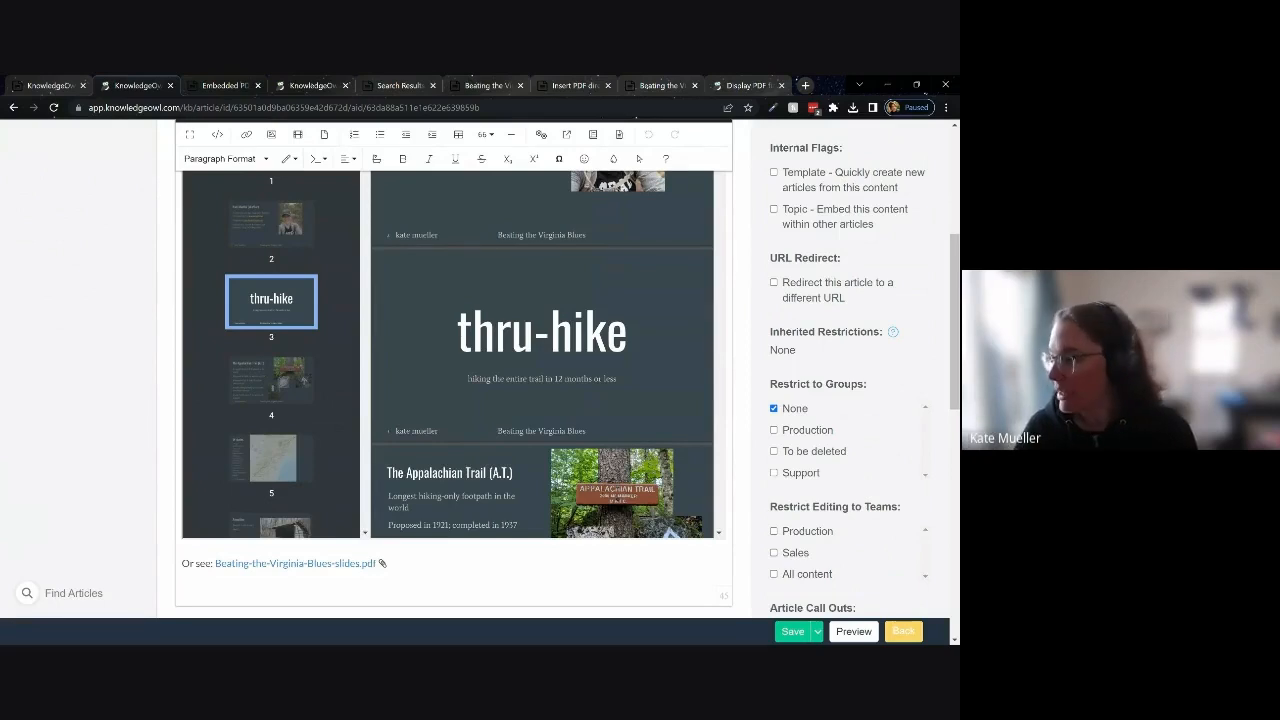
scroll(703, 414, up, 5)
scroll(728, 390, up, 3)
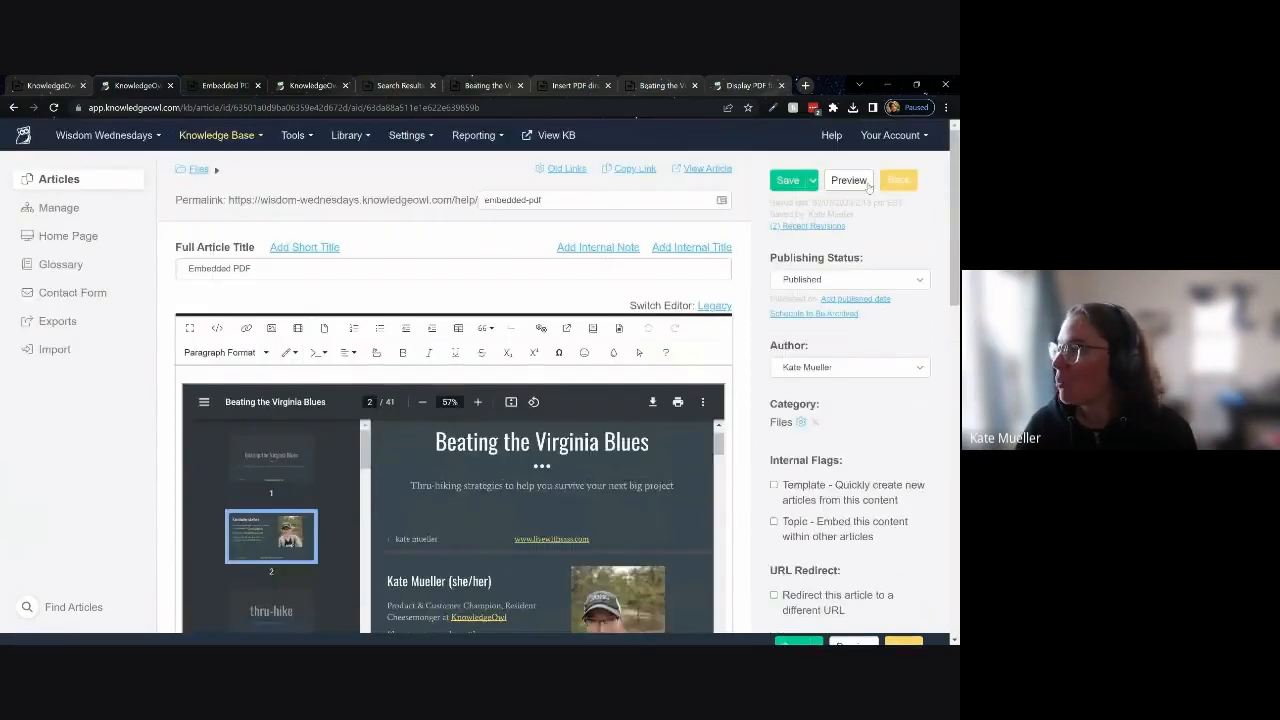
Open the Embedded PDF template article from the Files category and examine its instruction note, sample embed and file link.
click(900, 181)
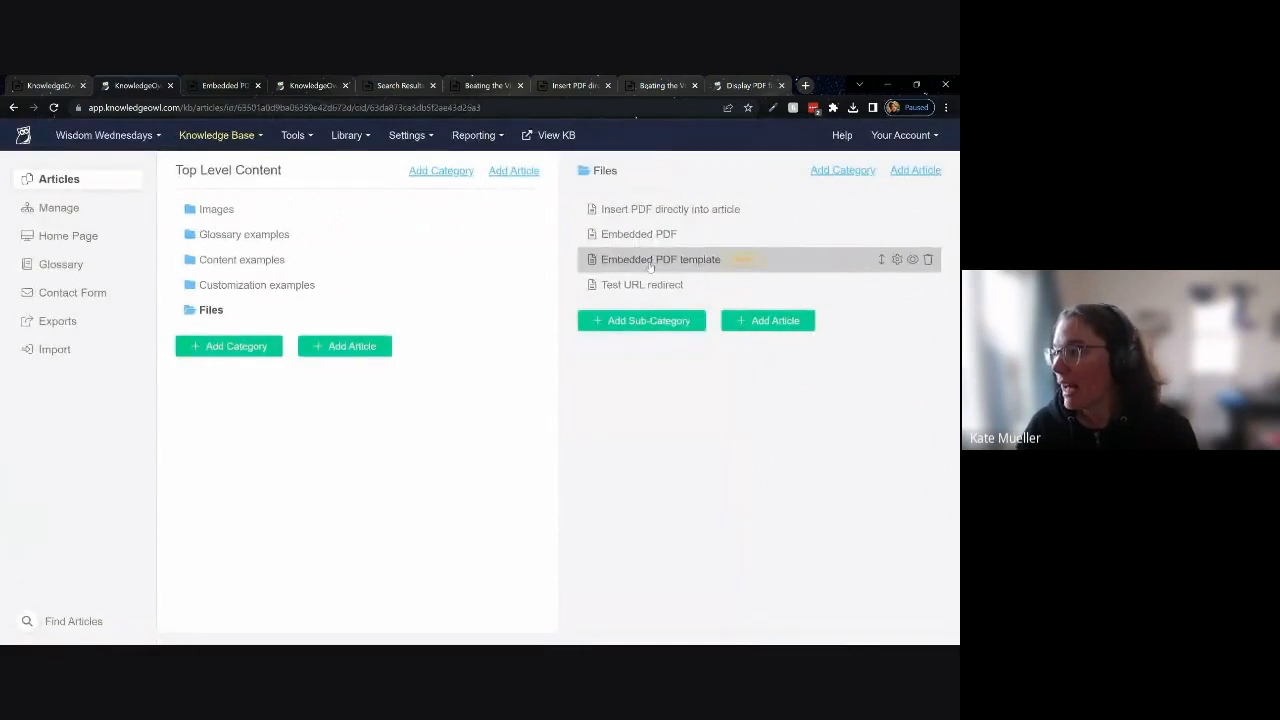
click(651, 261)
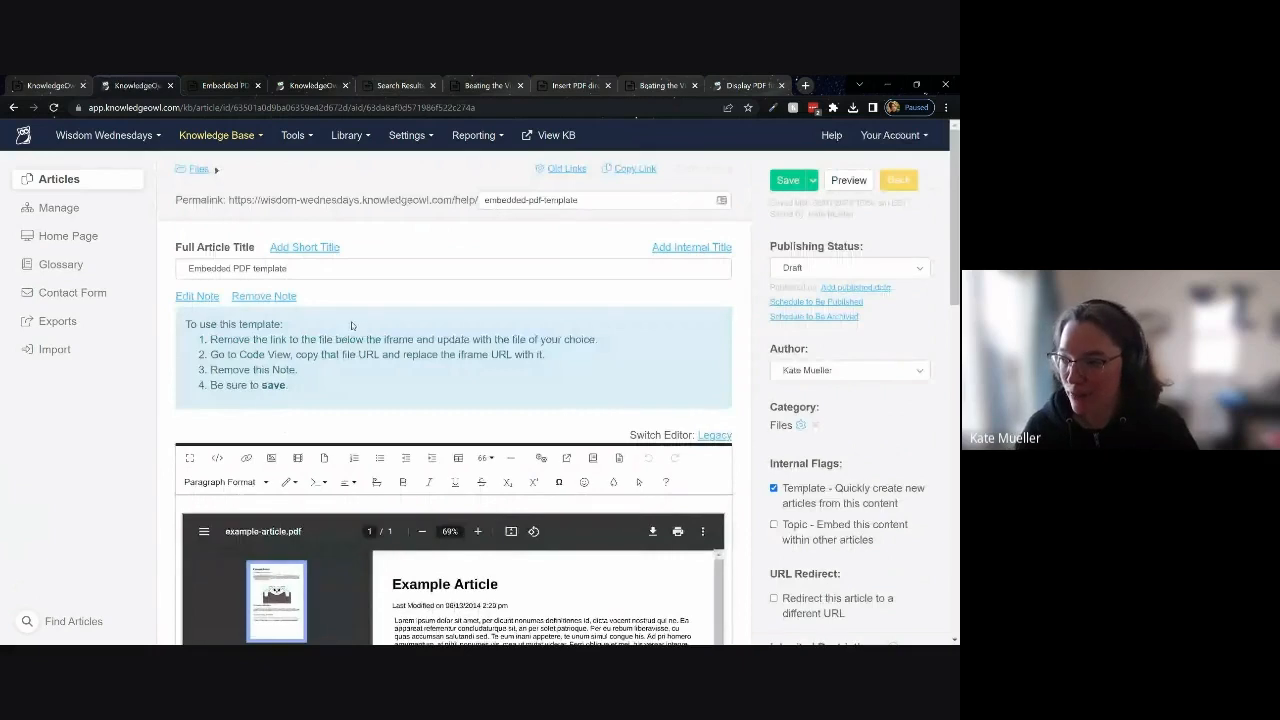
scroll(85, 443, down, 1)
scroll(85, 443, down, 8)
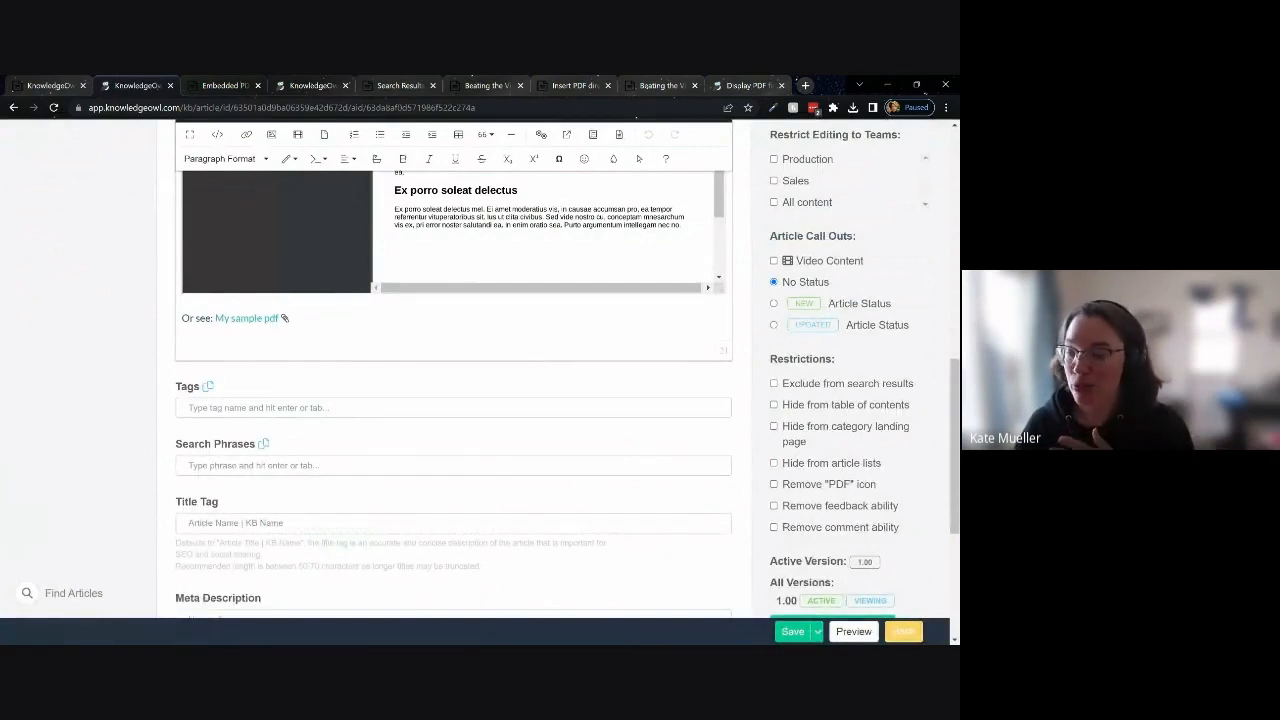
Review the template's sample PDF embed and file link, and read through the usage instructions in its note.
scroll(271, 334, up, 5)
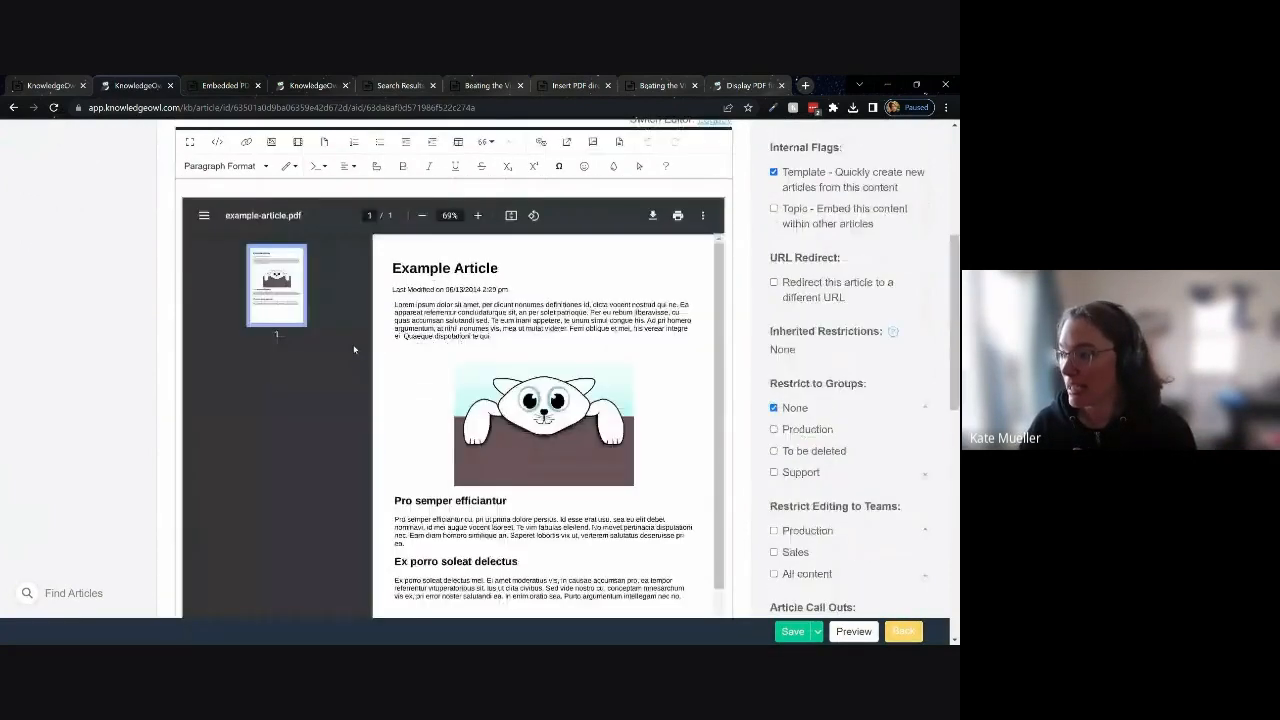
scroll(286, 326, down, 3)
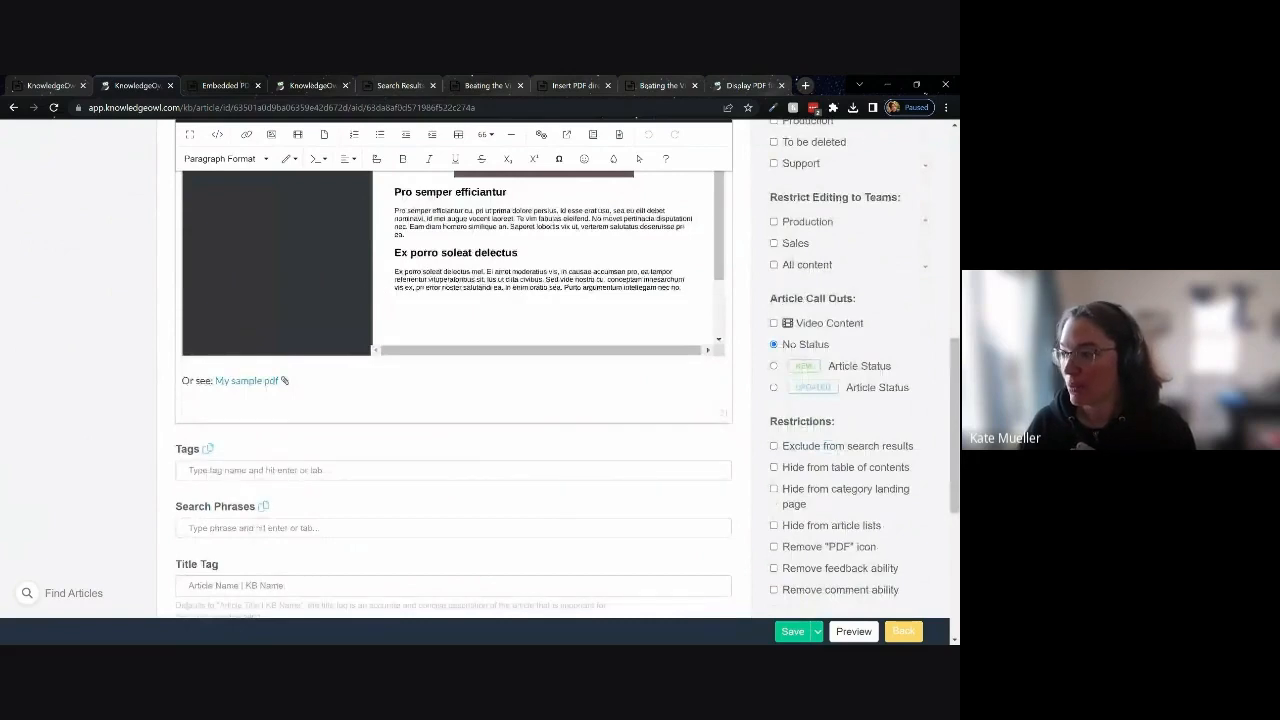
scroll(453, 370, up, 8)
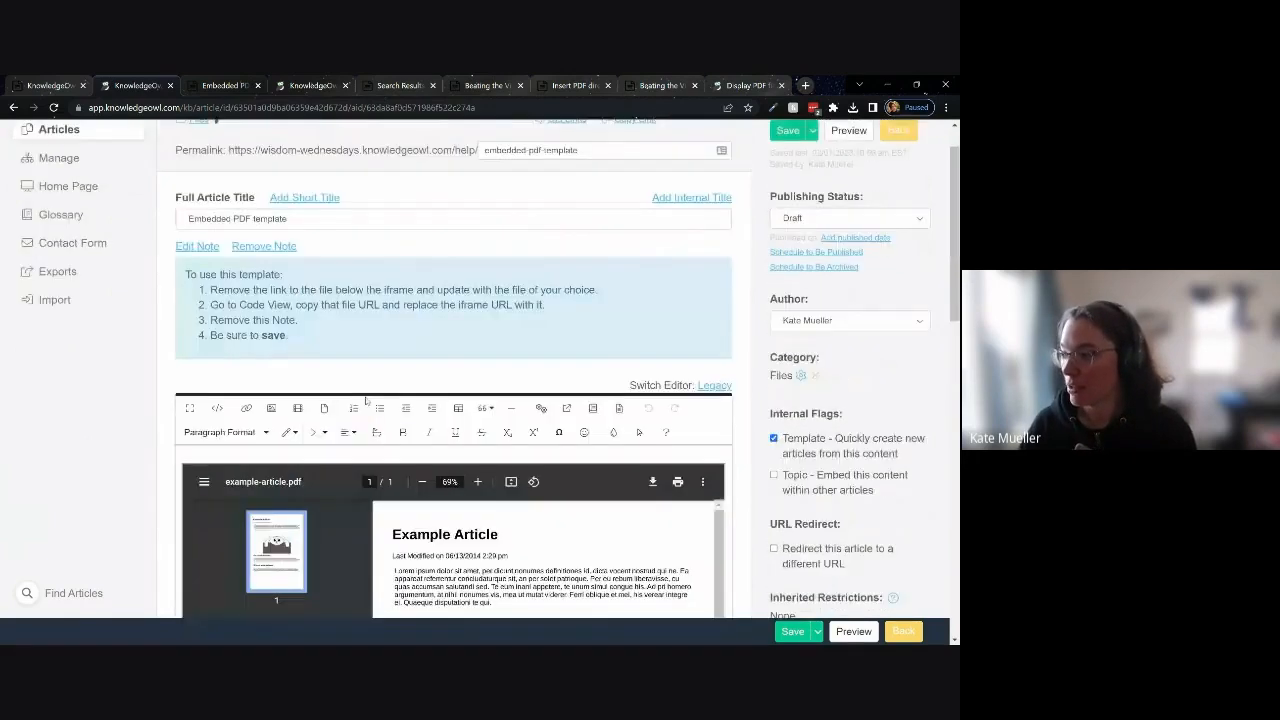
drag(186, 324, 366, 379)
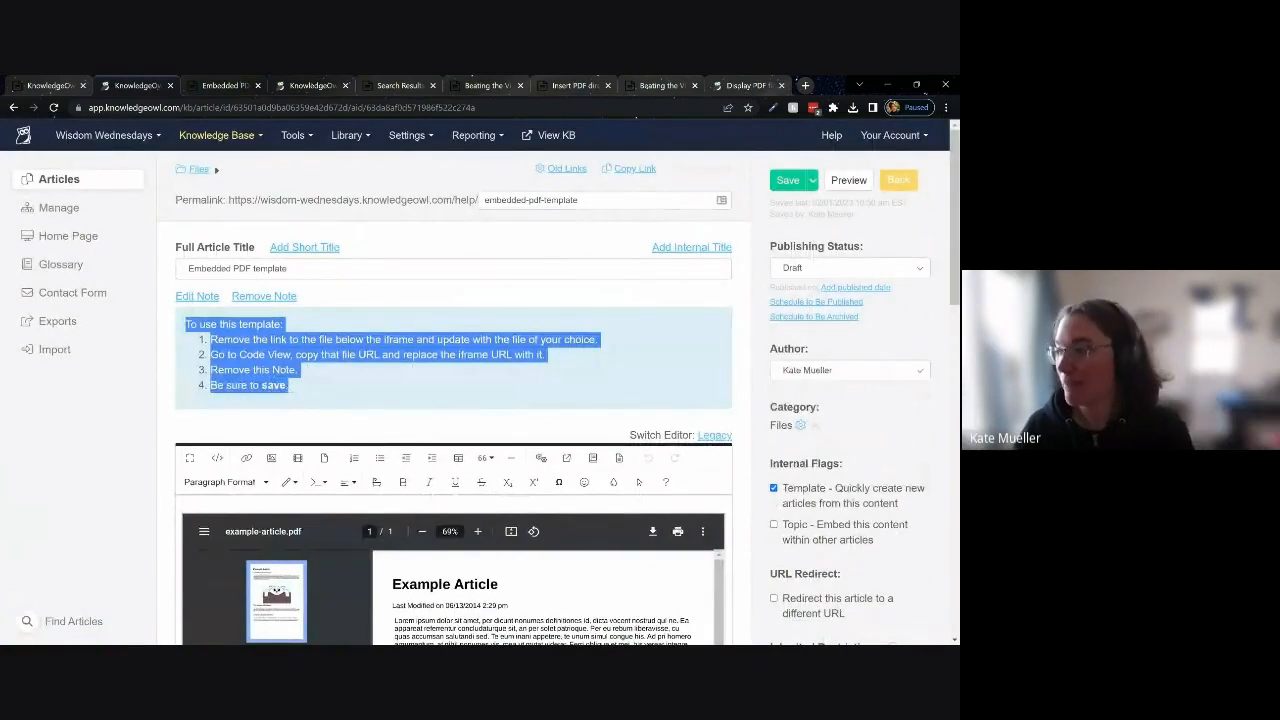
click(366, 370)
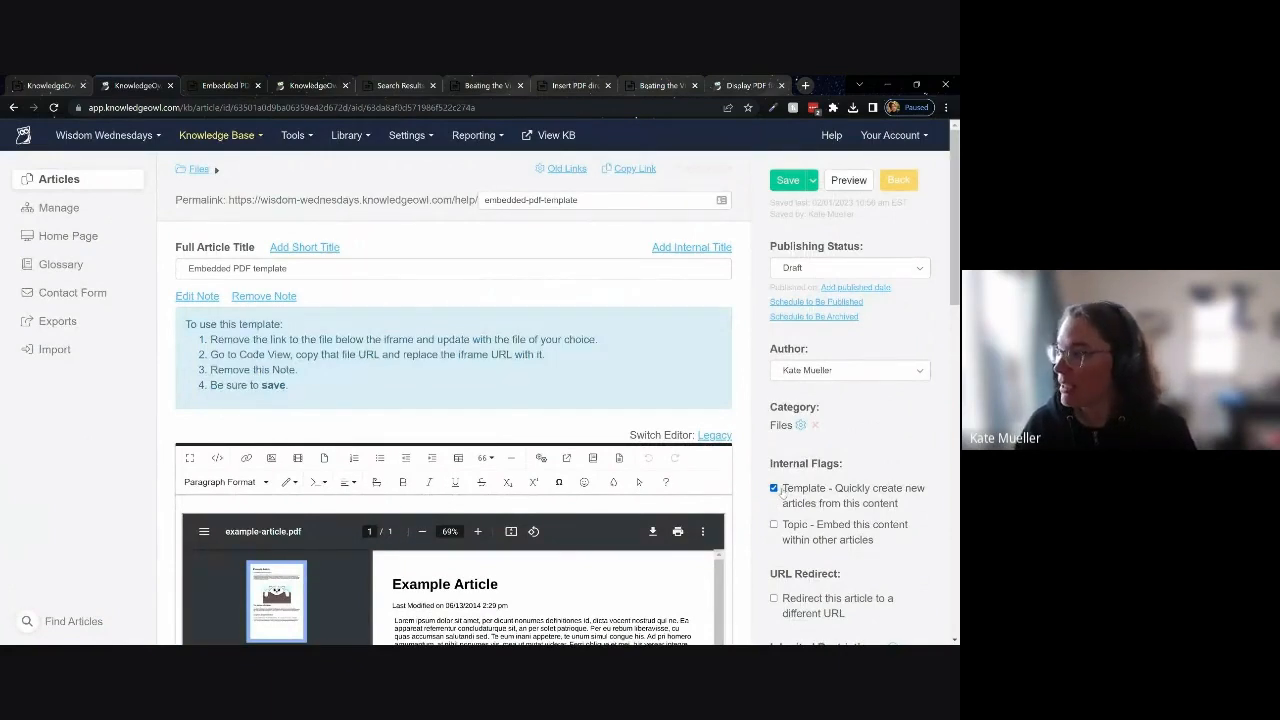
Return to the Files category and create an article titled "Sample embed" from the Embedded PDF template.
click(898, 180)
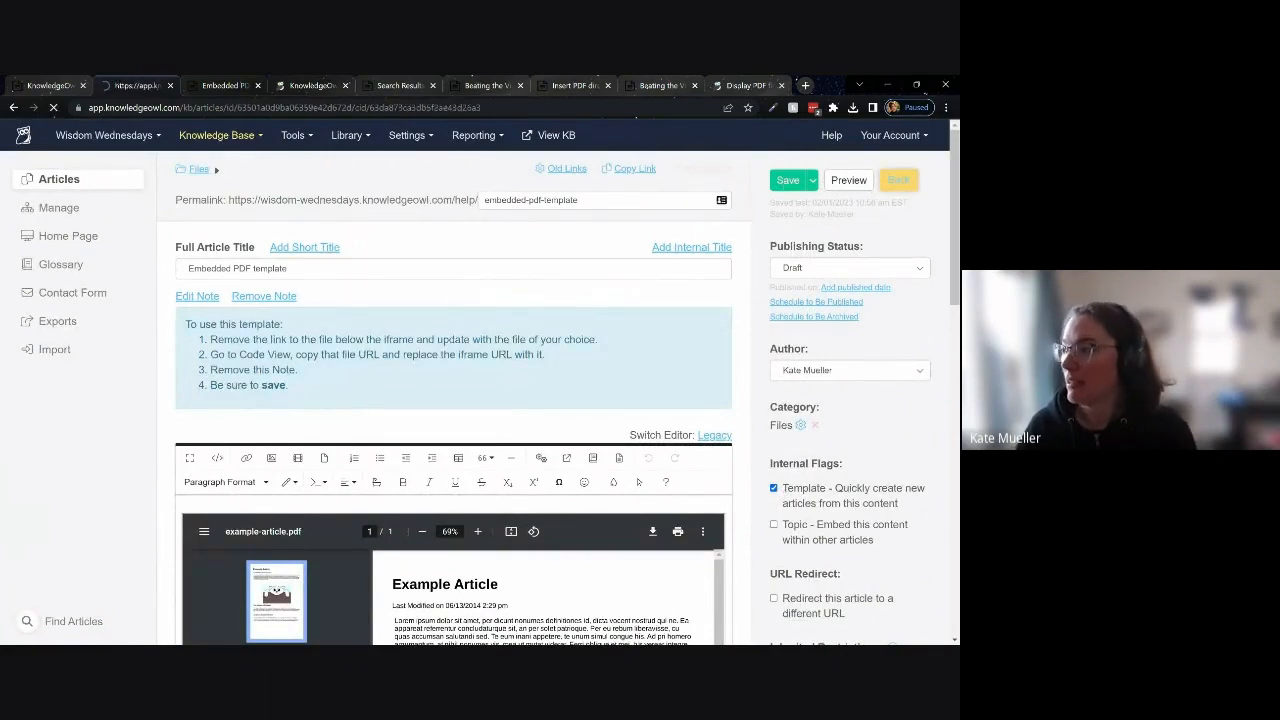
click(766, 320)
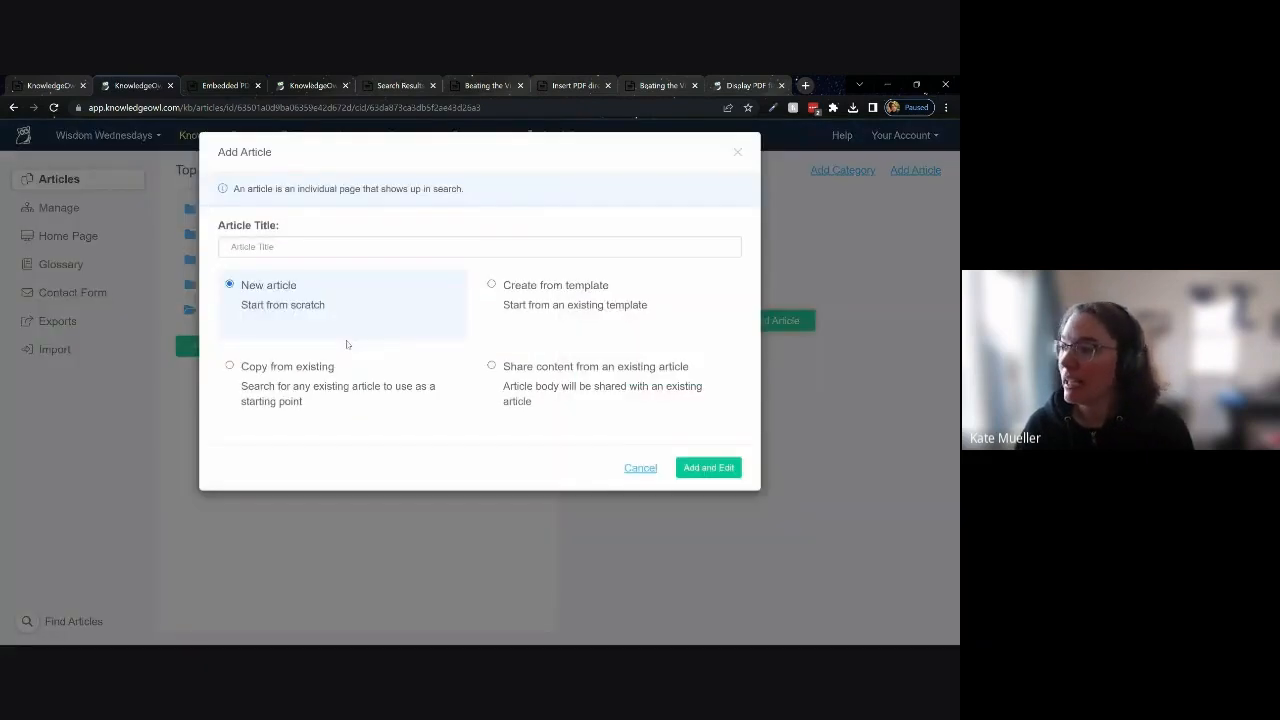
click(541, 292)
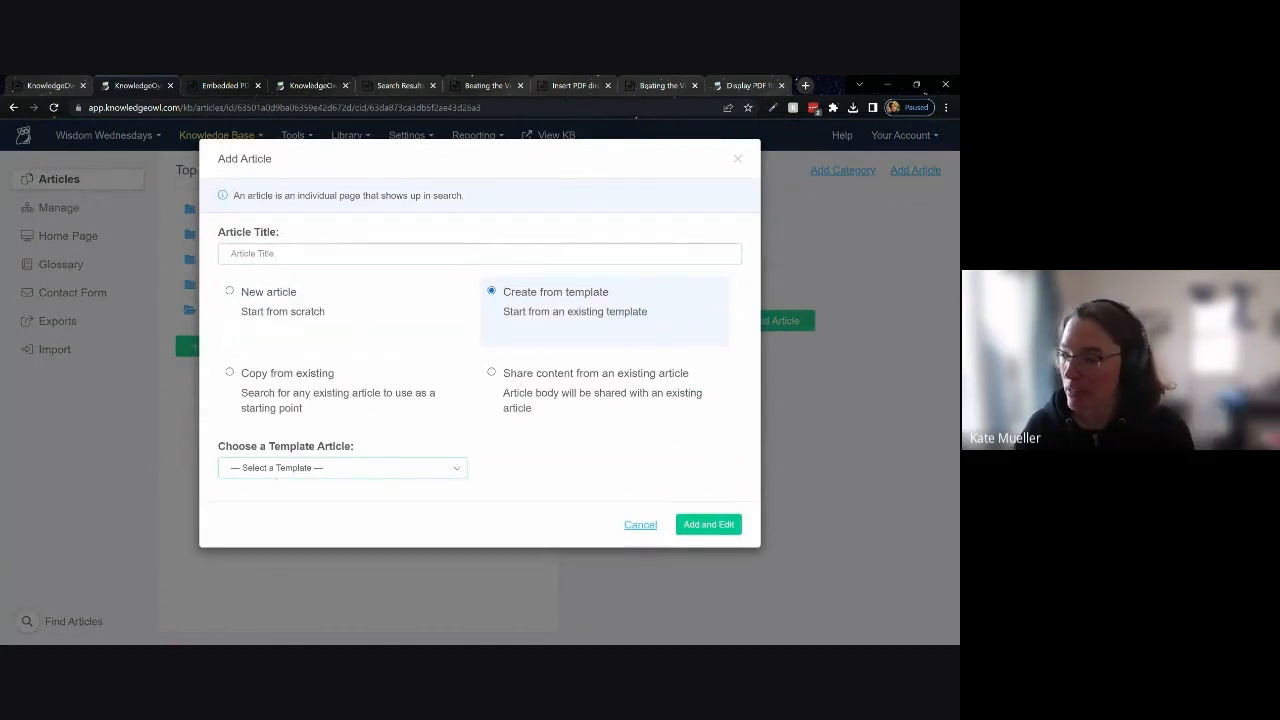
click(395, 423)
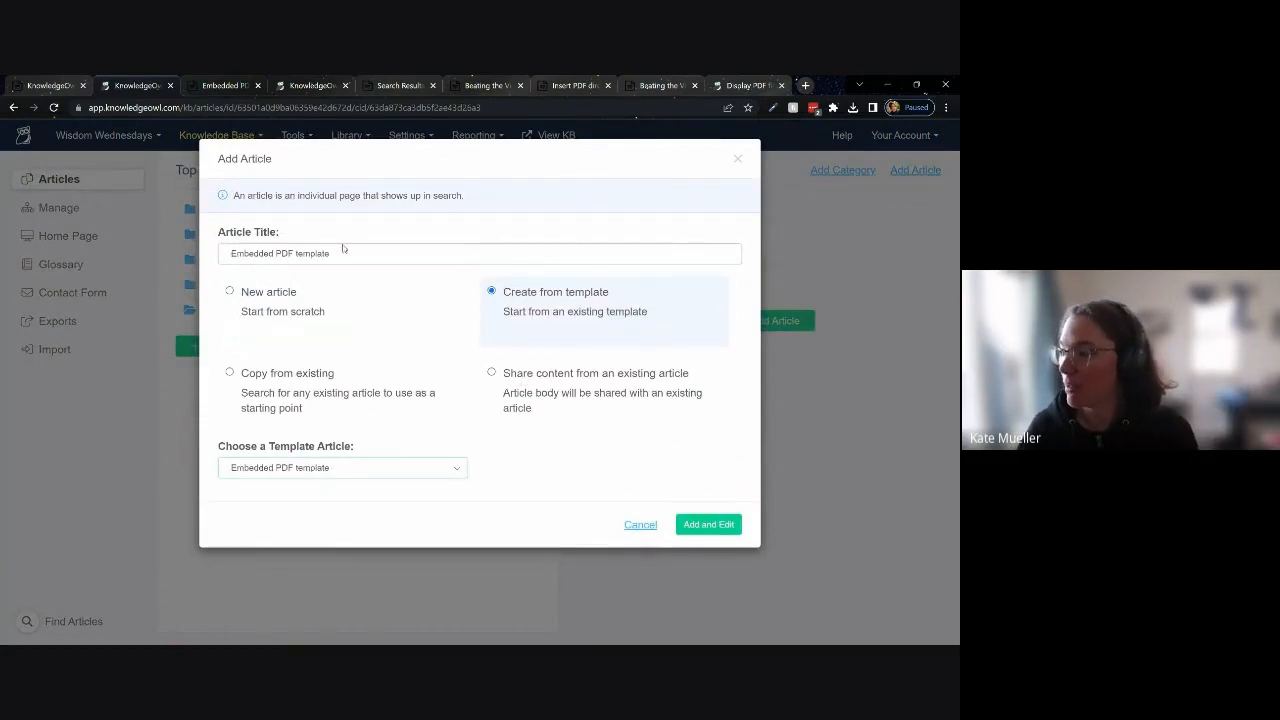
key(ctrl+a)
text(Sample)
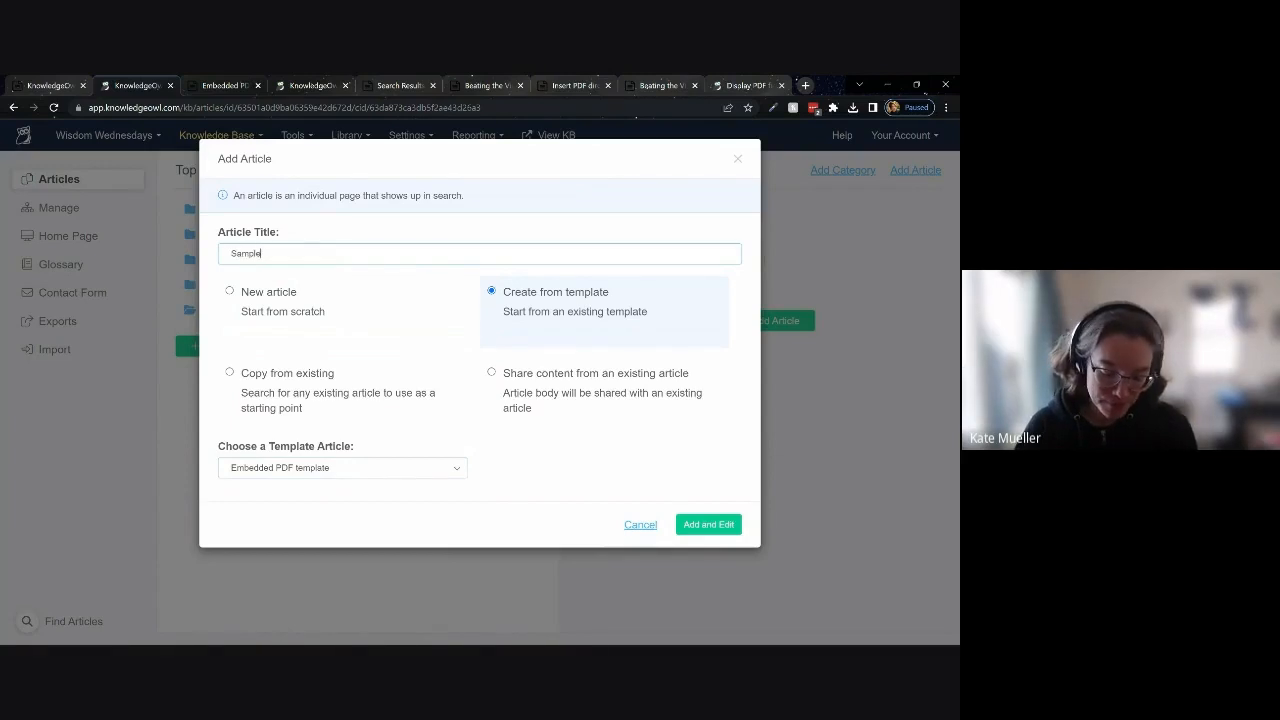
text( embed)
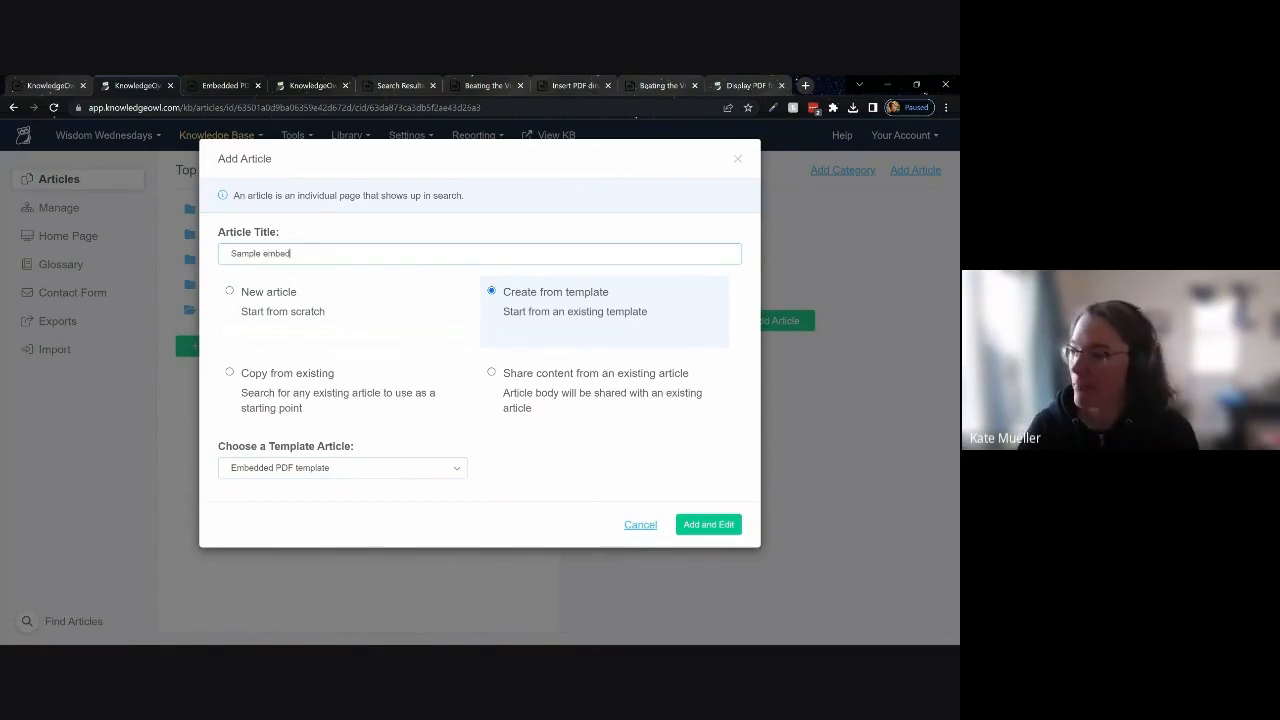
click(725, 525)
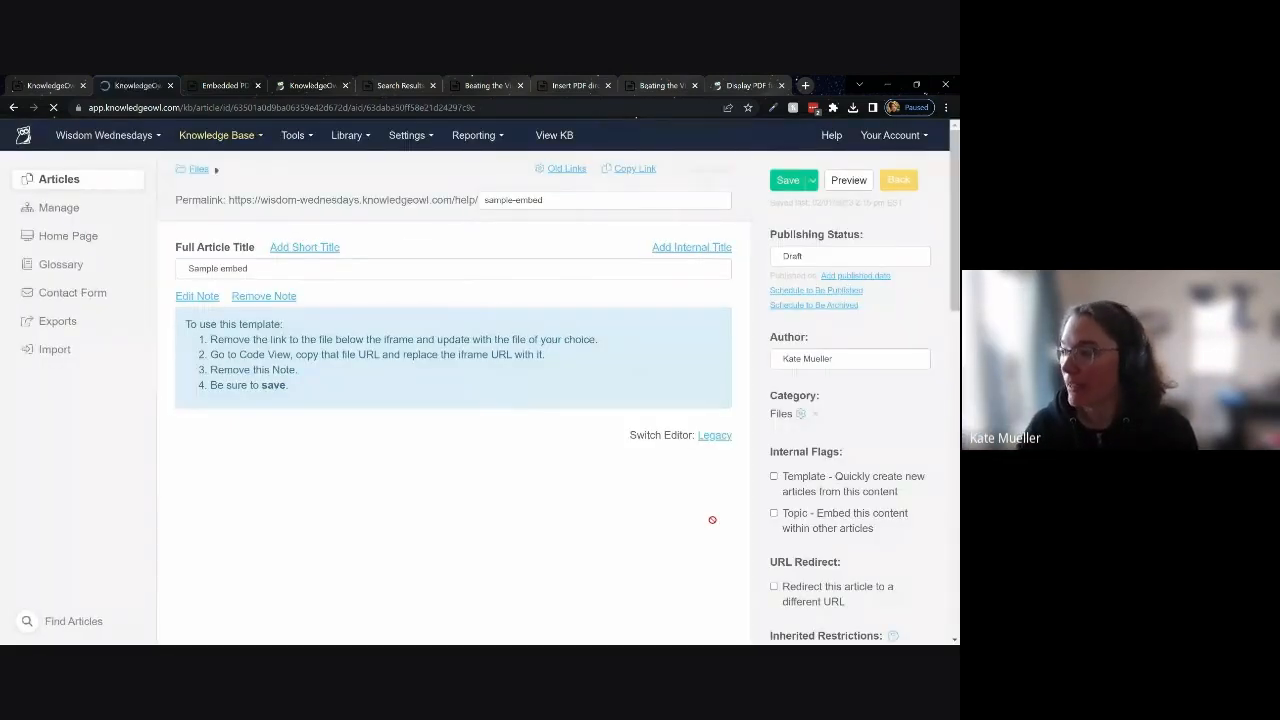
Inspect the sample PDF embed and "My sample pdf" link in the new article, including their underlying HTML code.
scroll(474, 547, down, 6)
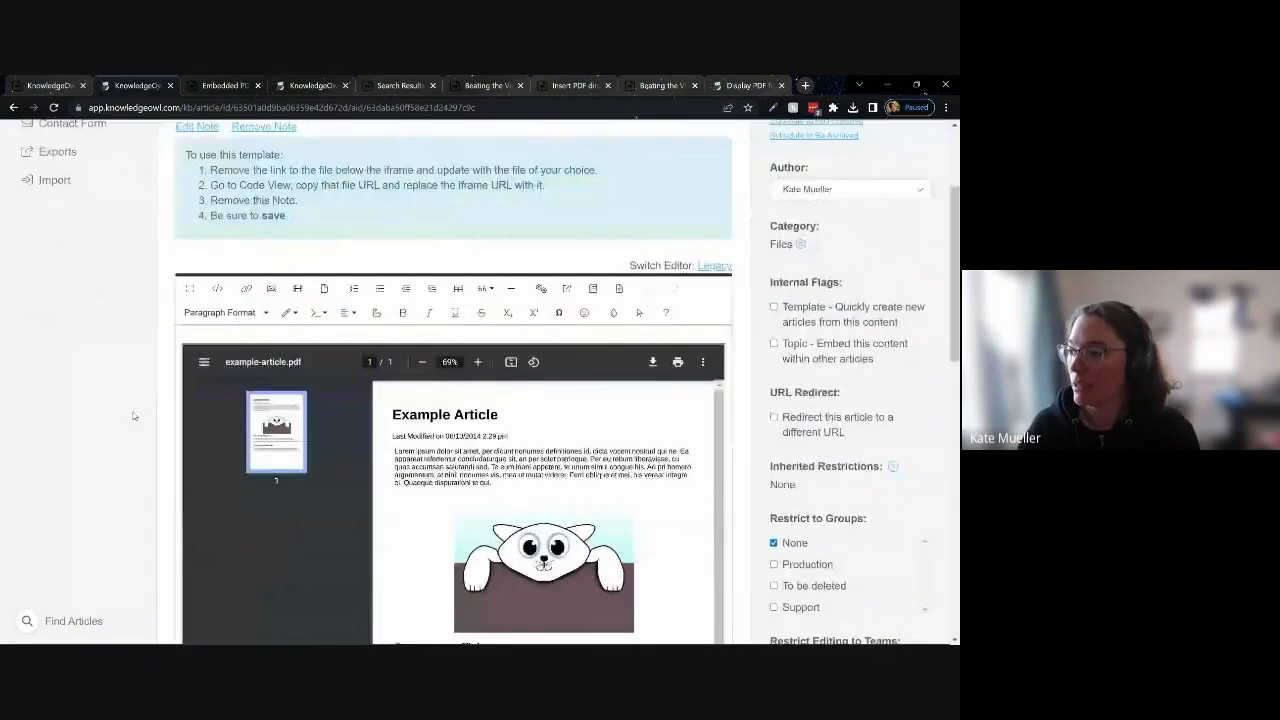
scroll(473, 544, down, 3)
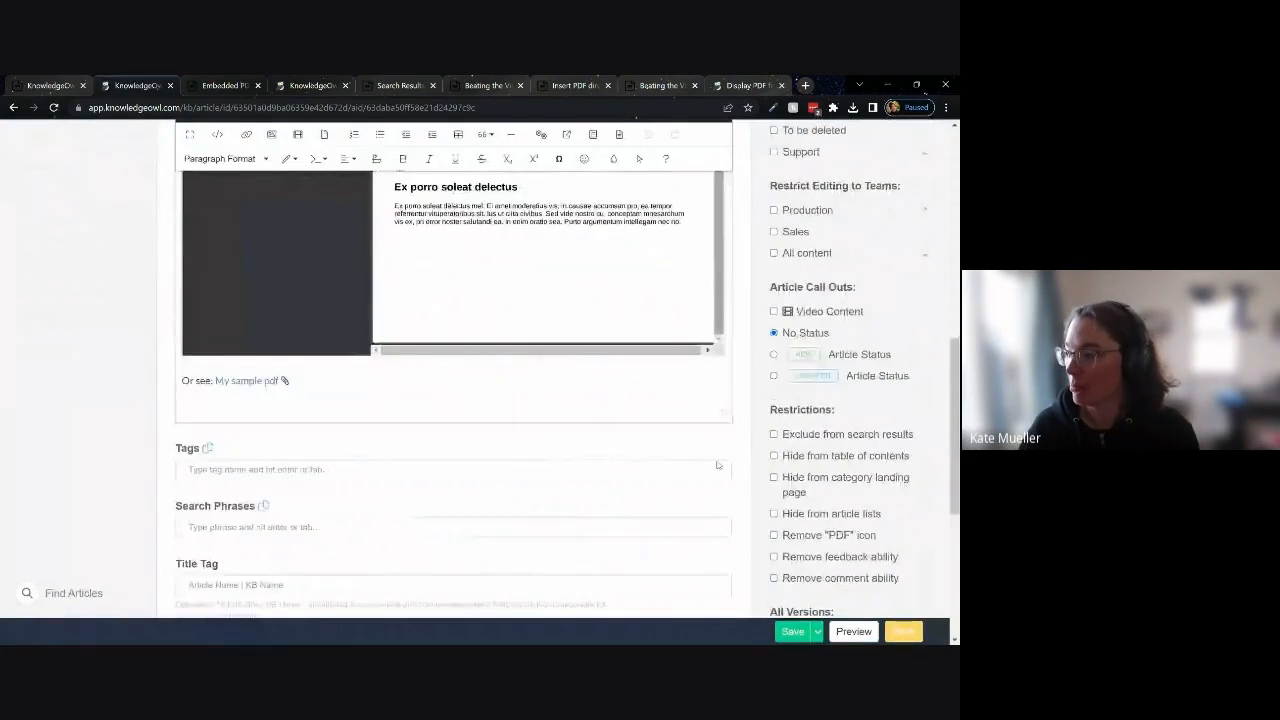
scroll(663, 462, up, 2)
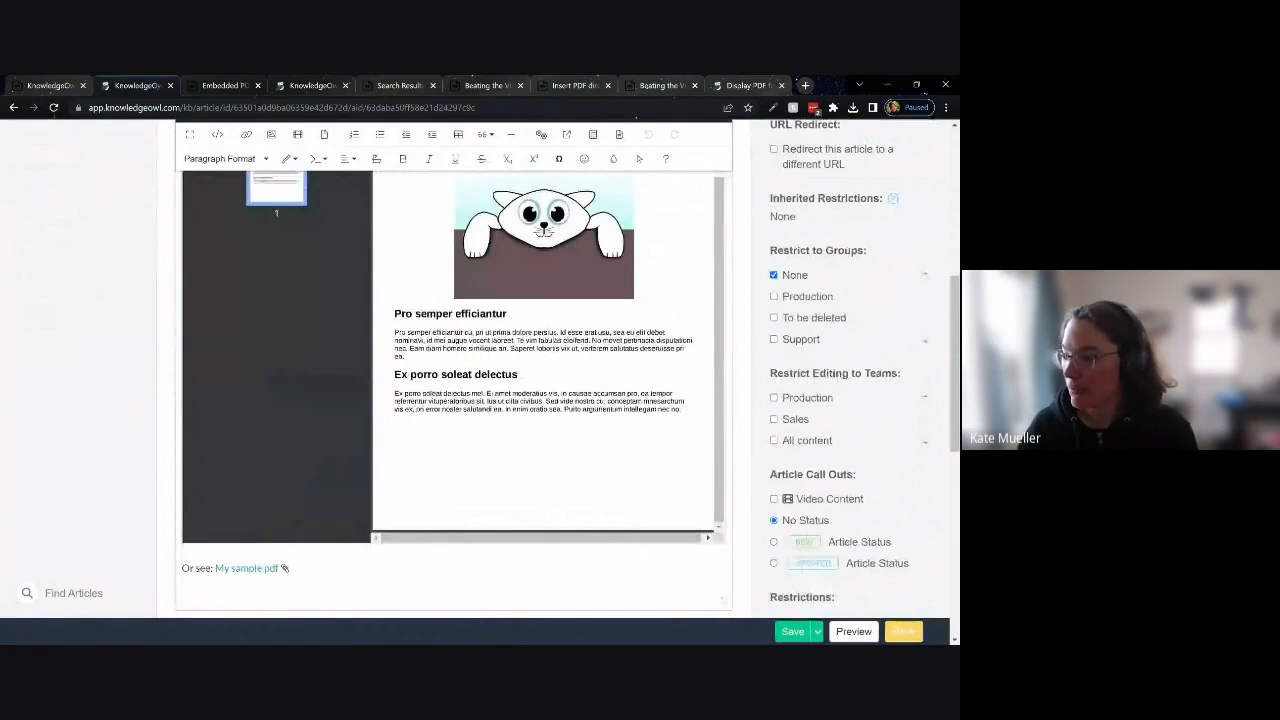
drag(279, 568, 215, 568)
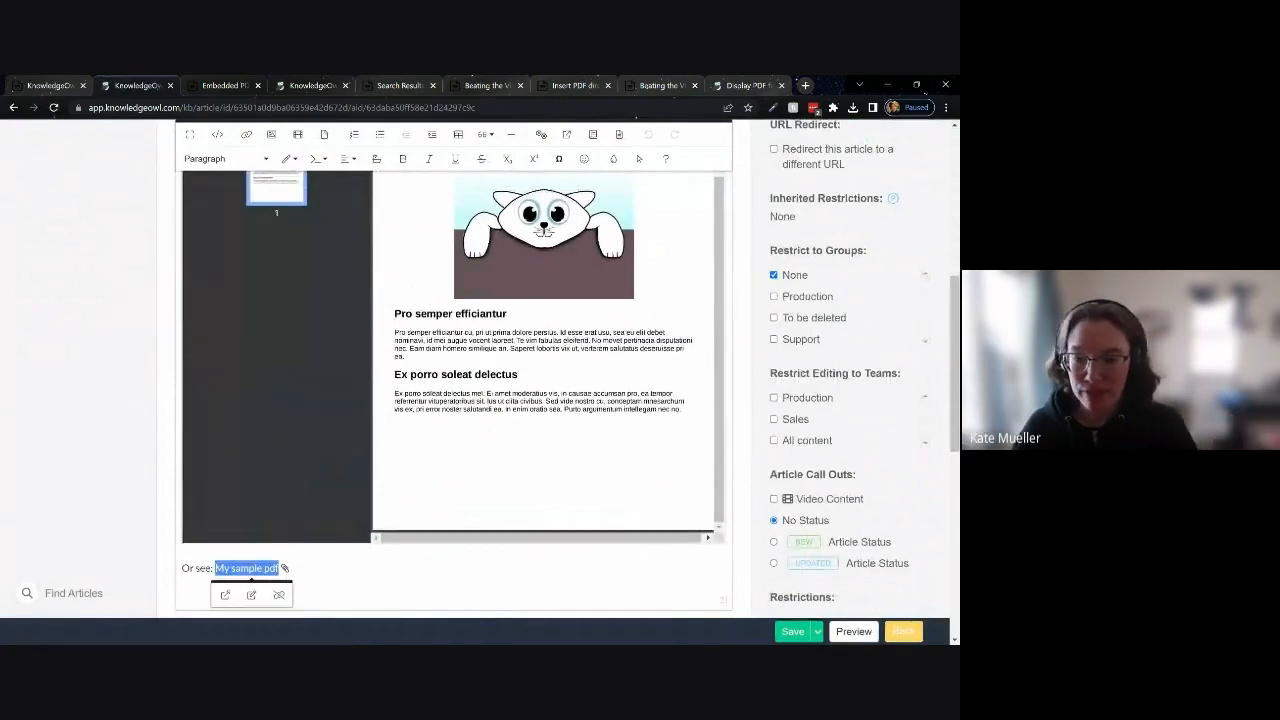
click(217, 134)
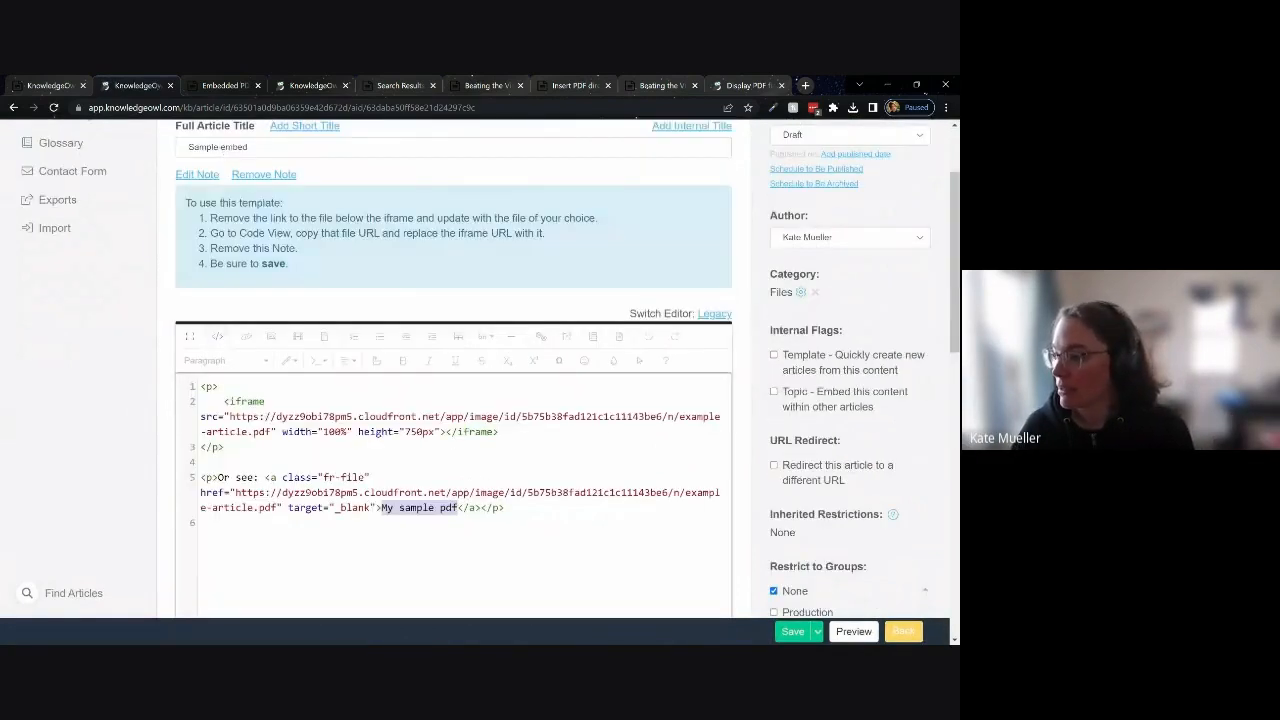
click(215, 335)
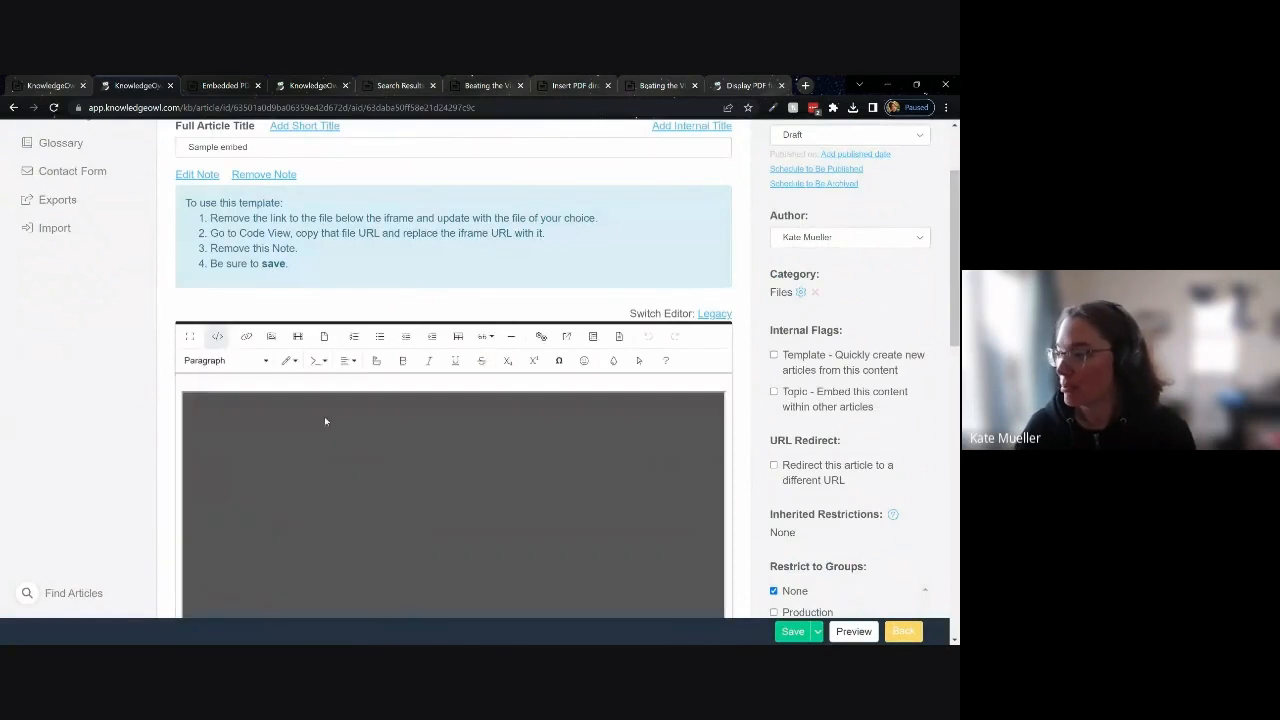
Replace the "My sample pdf" link after "Or see:" with the library file Beating-the-Virginia-Blues-slides.pdf.
scroll(324, 420, down, 5)
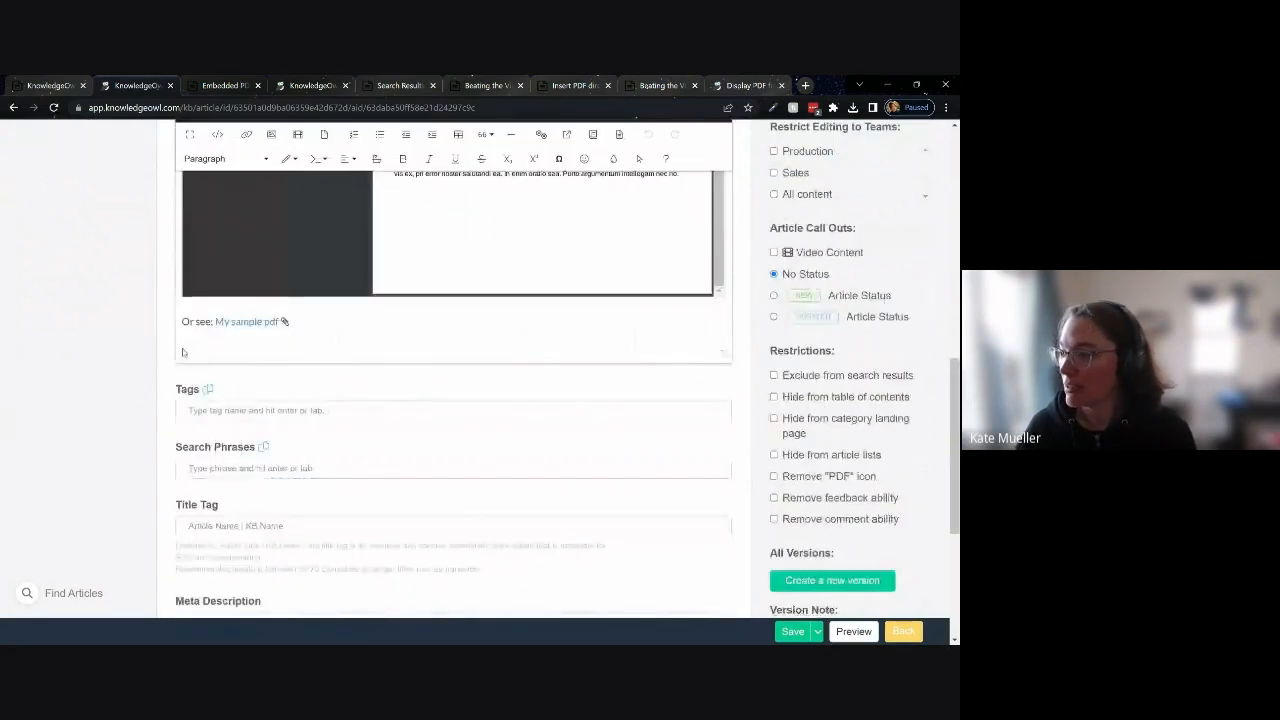
drag(215, 322, 279, 322)
key(BackSpace)
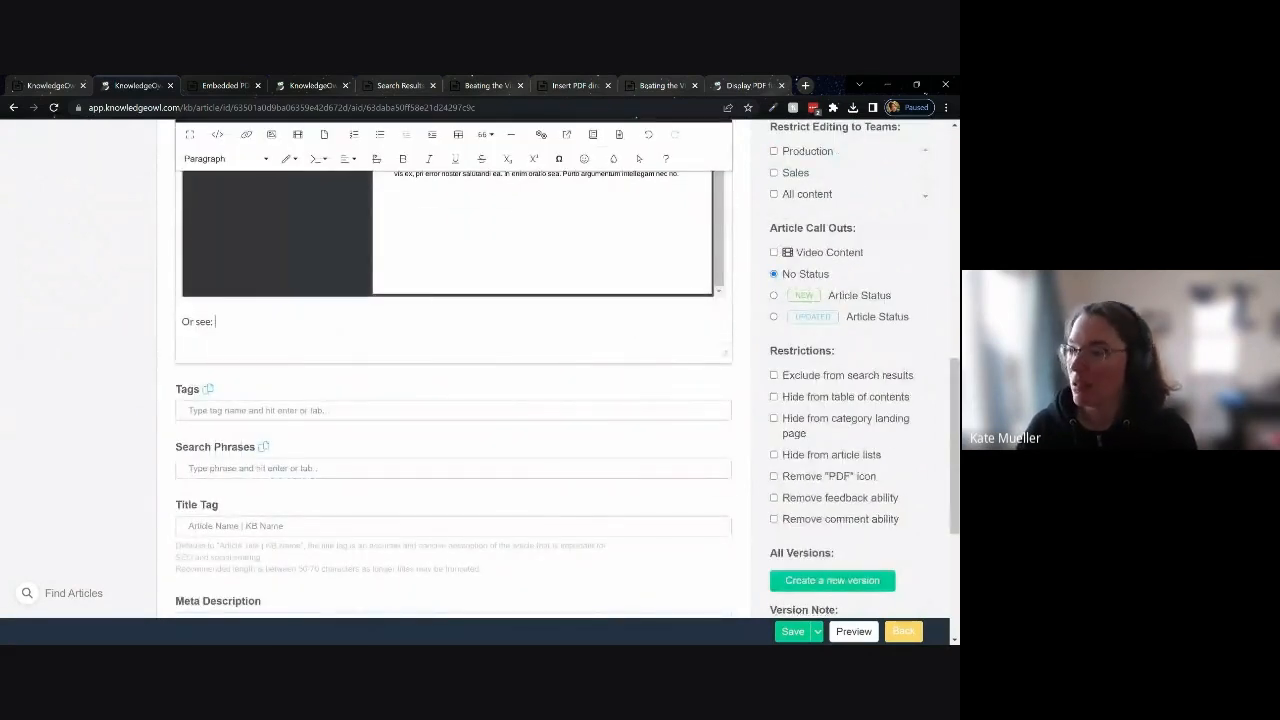
click(325, 134)
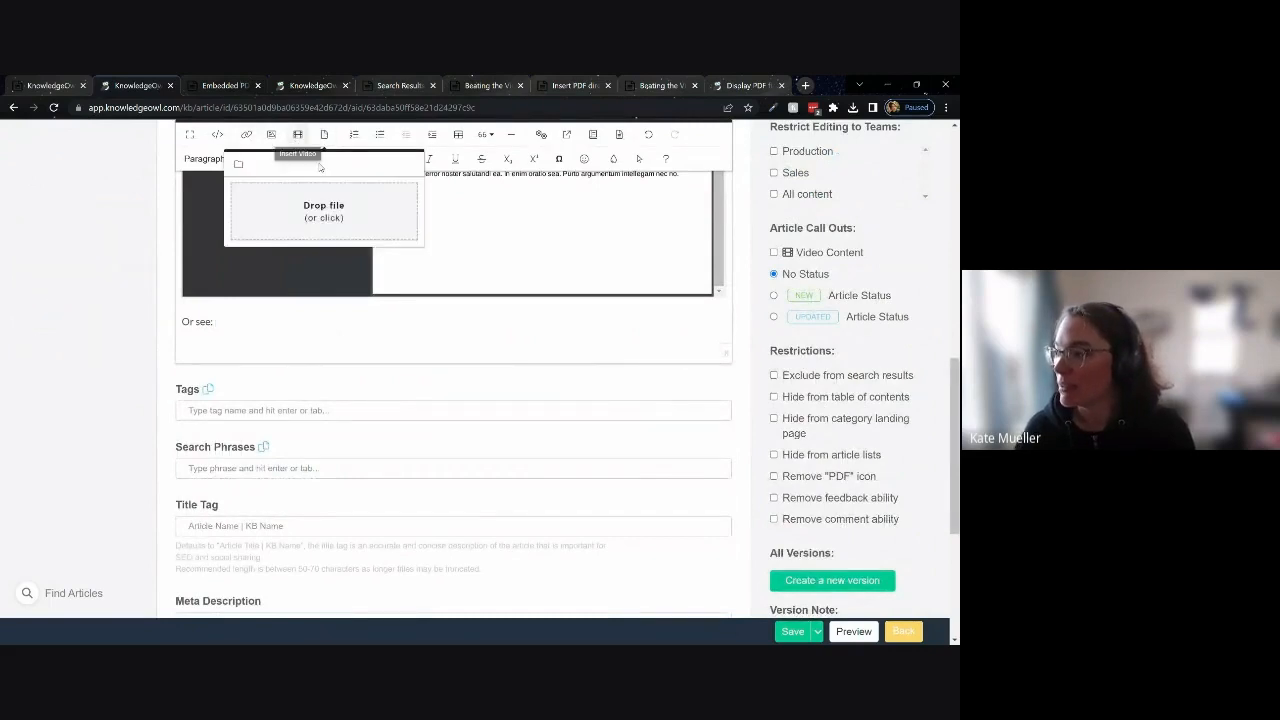
click(238, 164)
click(305, 265)
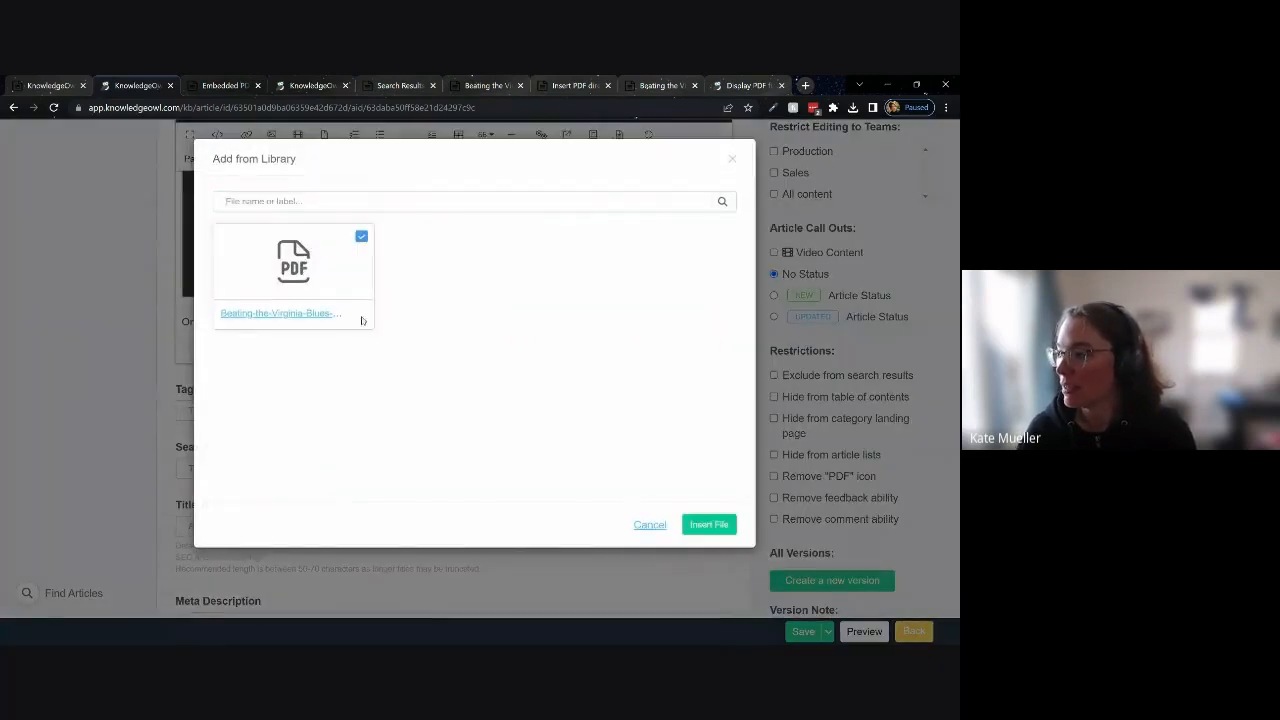
click(730, 524)
scroll(272, 392, up, 1)
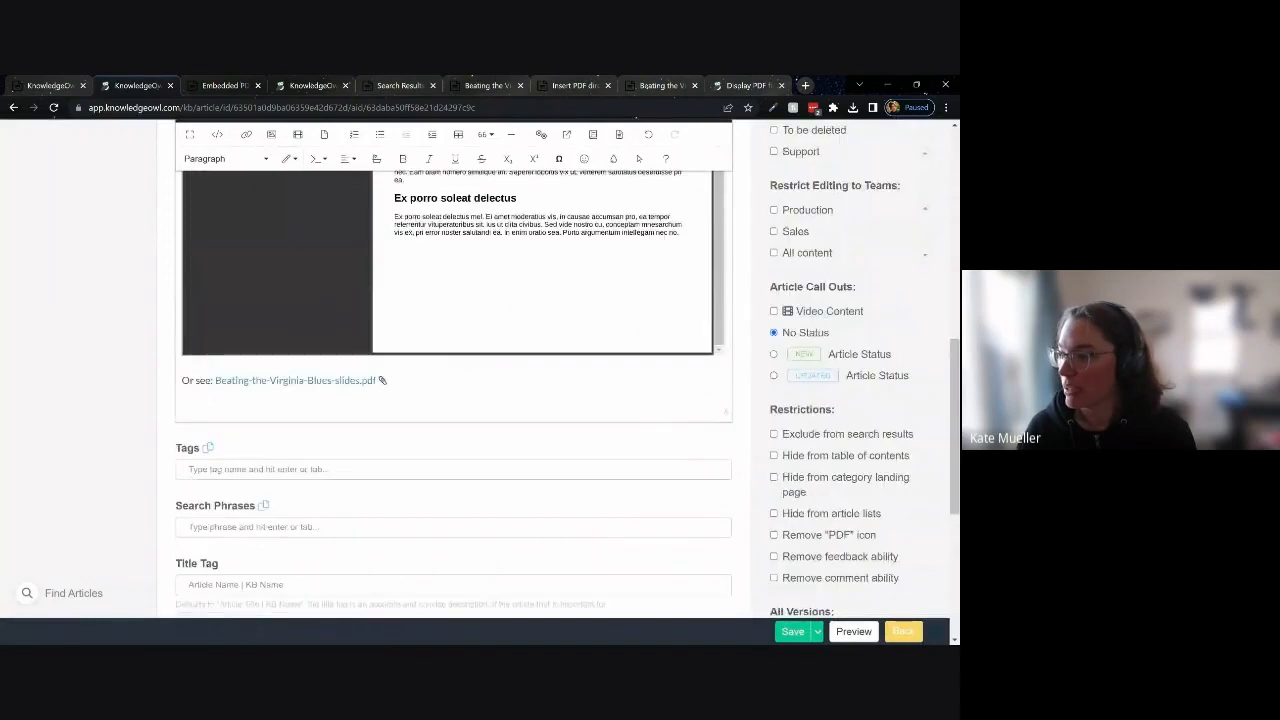
In the article's HTML code, replace the iframe source URL with the slides PDF link's URL and check the rendered embed.
click(217, 134)
scroll(427, 392, up, 2)
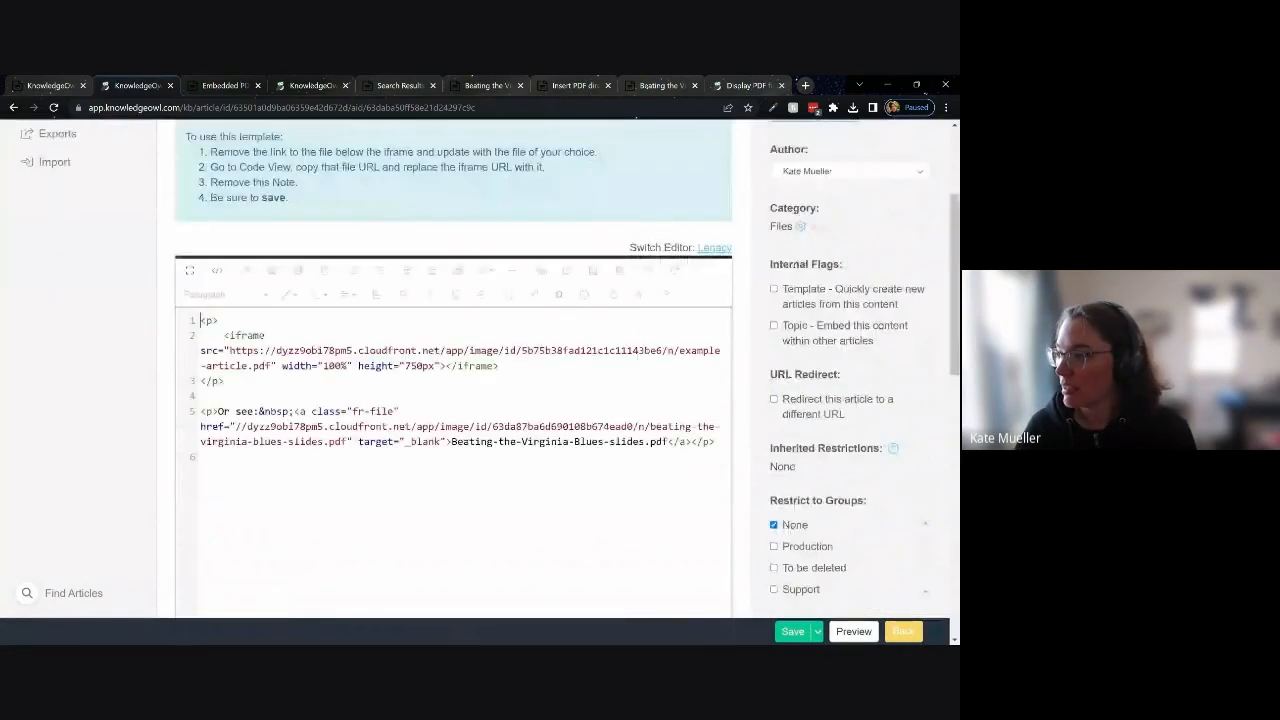
drag(235, 426, 347, 441)
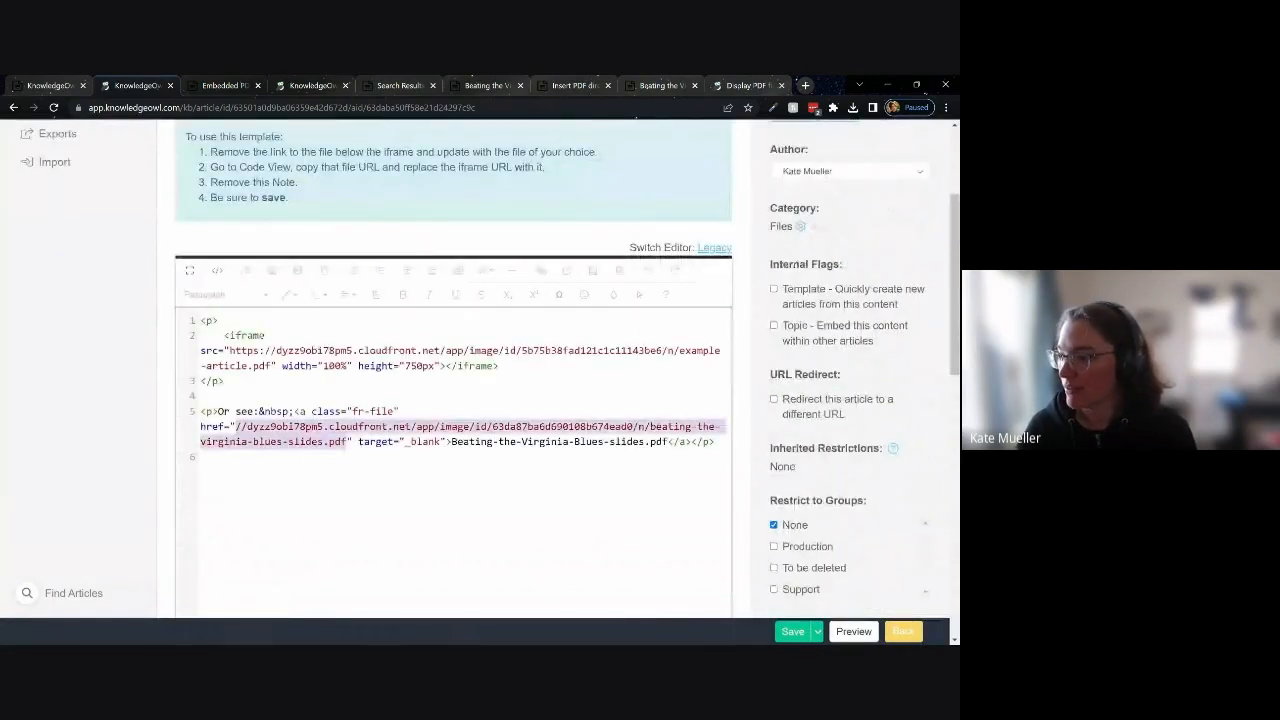
drag(230, 351, 271, 366)
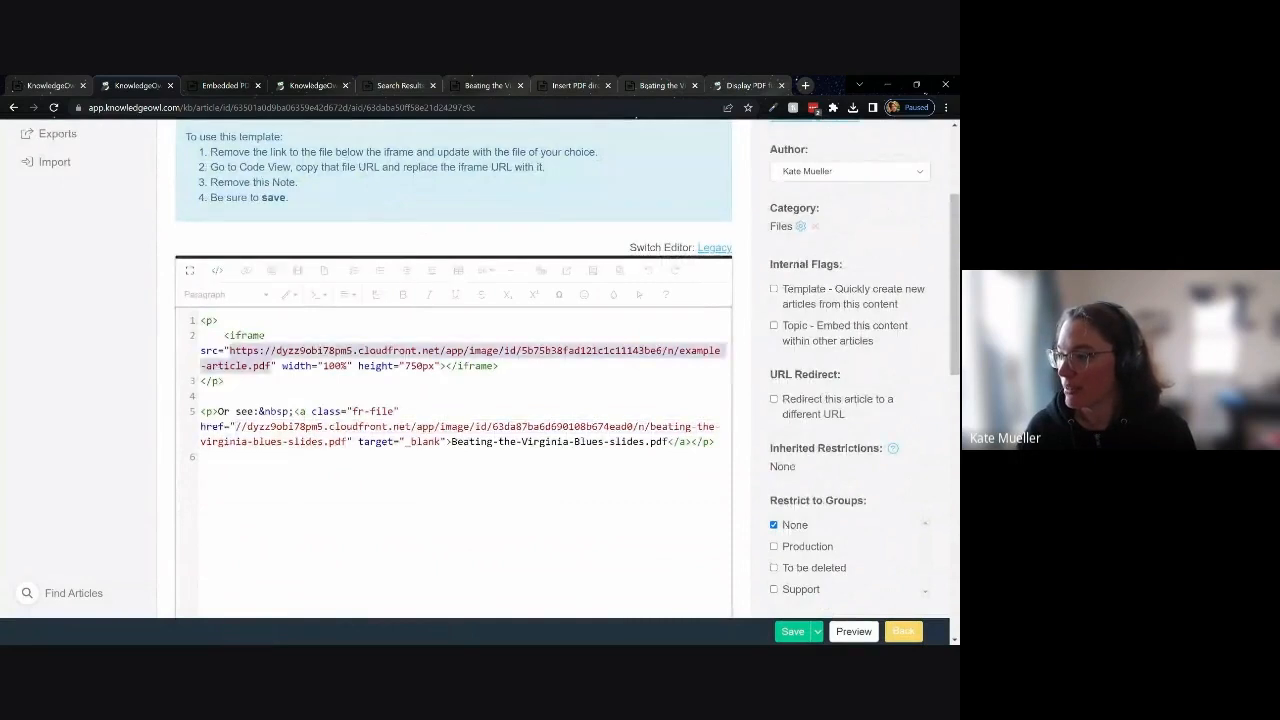
text(//dyzz9obi178pm5.cloudfront.net/app/image/id/63da87ba6d690108b674ead0/n/beating-the-virginia-blues-slides.pdf)
click(217, 270)
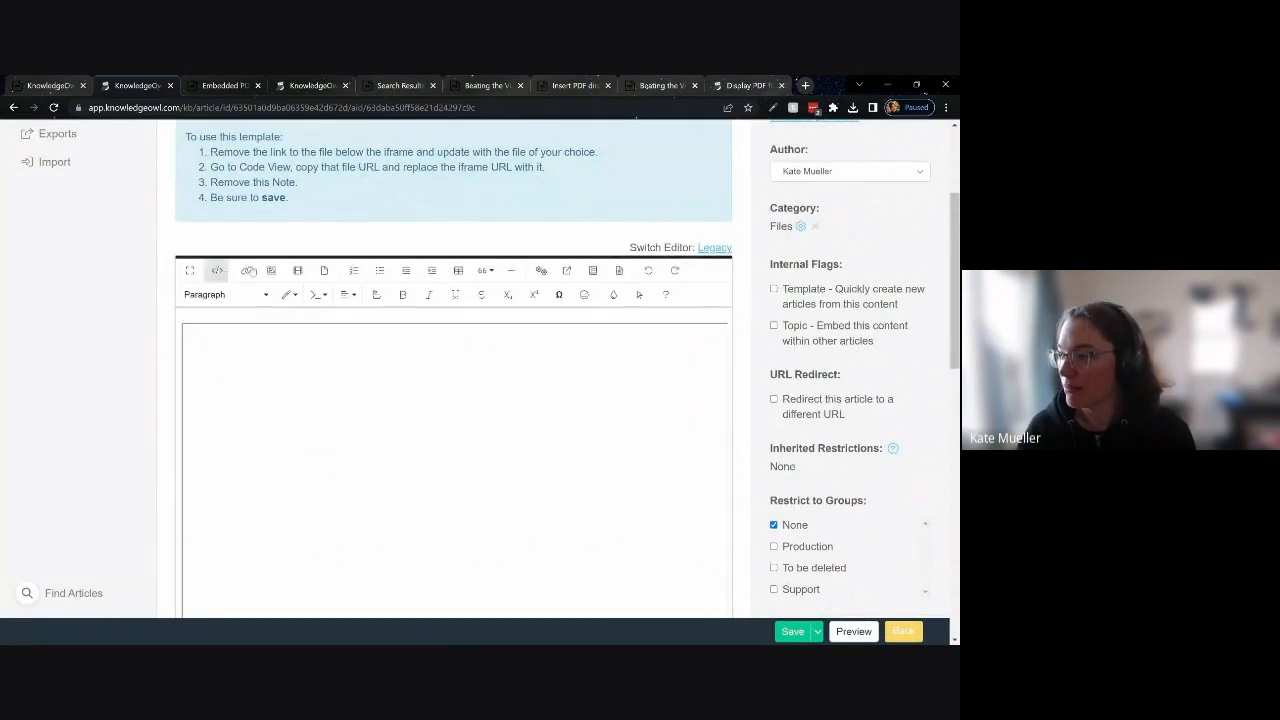
scroll(705, 306, down, 5)
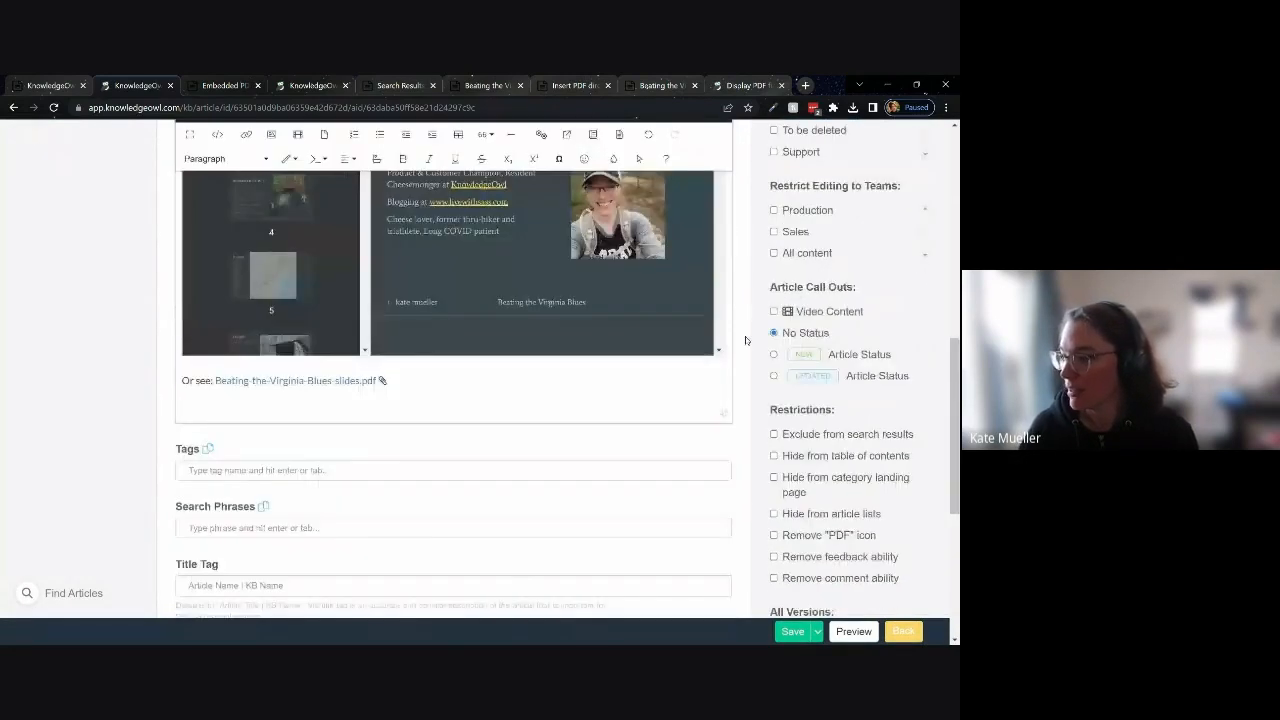
Remove the template instruction note from the Sample embed article and save the article.
scroll(743, 341, up, 4)
scroll(743, 341, up, 3)
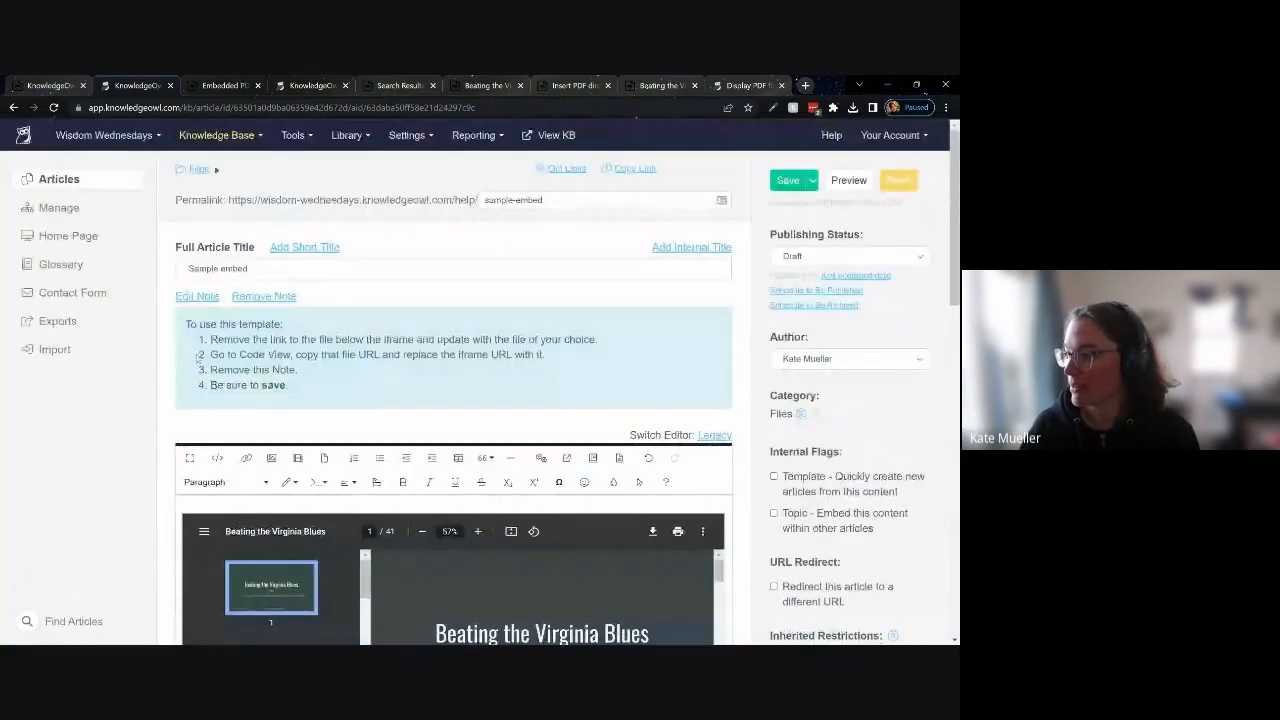
click(280, 296)
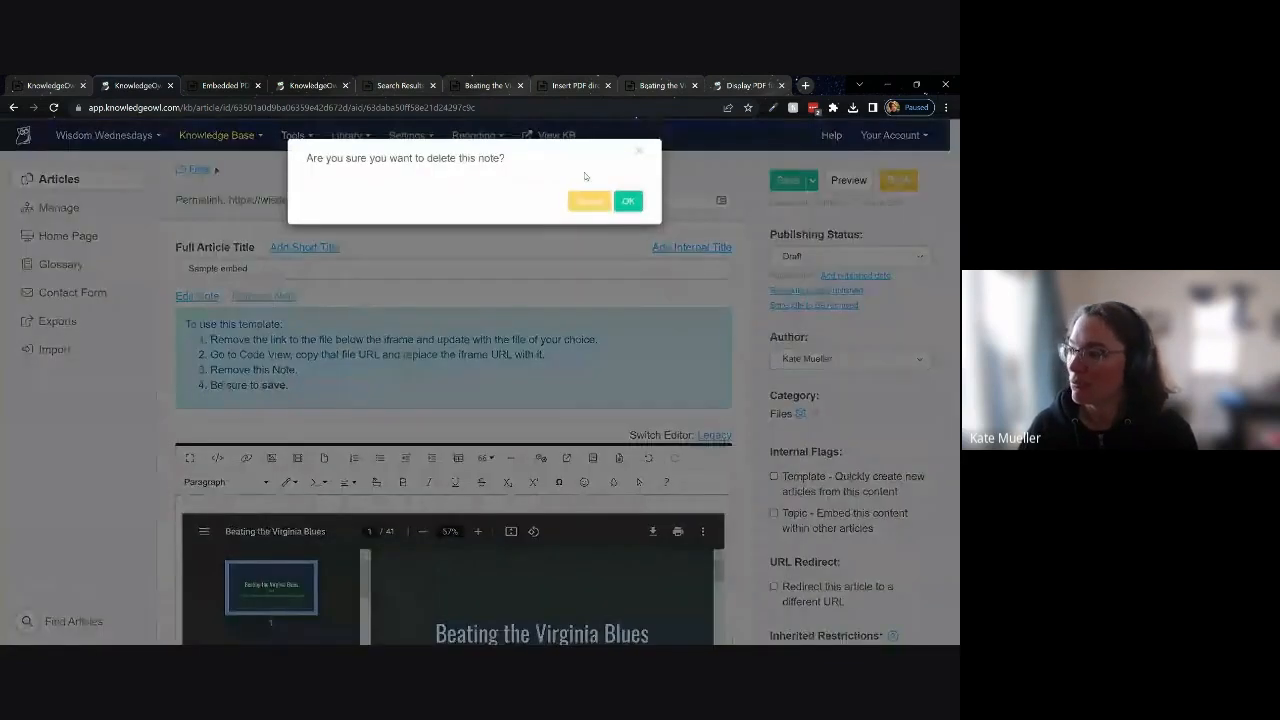
click(630, 202)
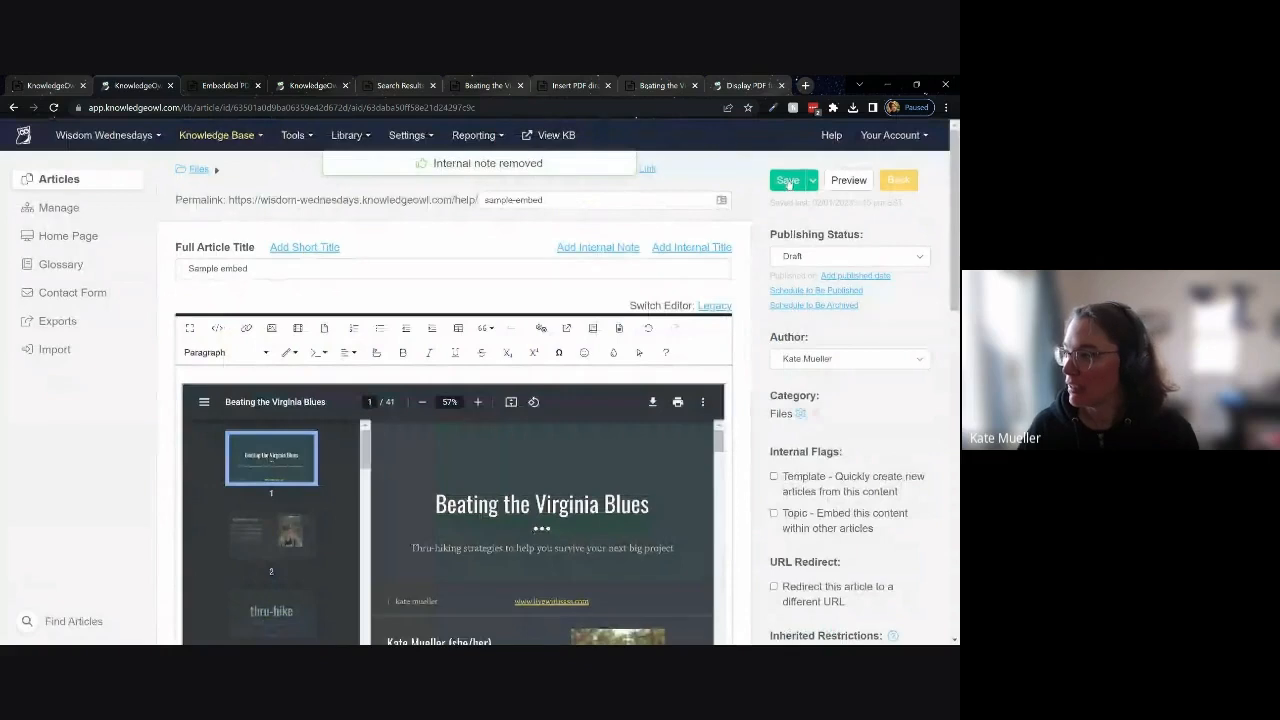
click(787, 185)
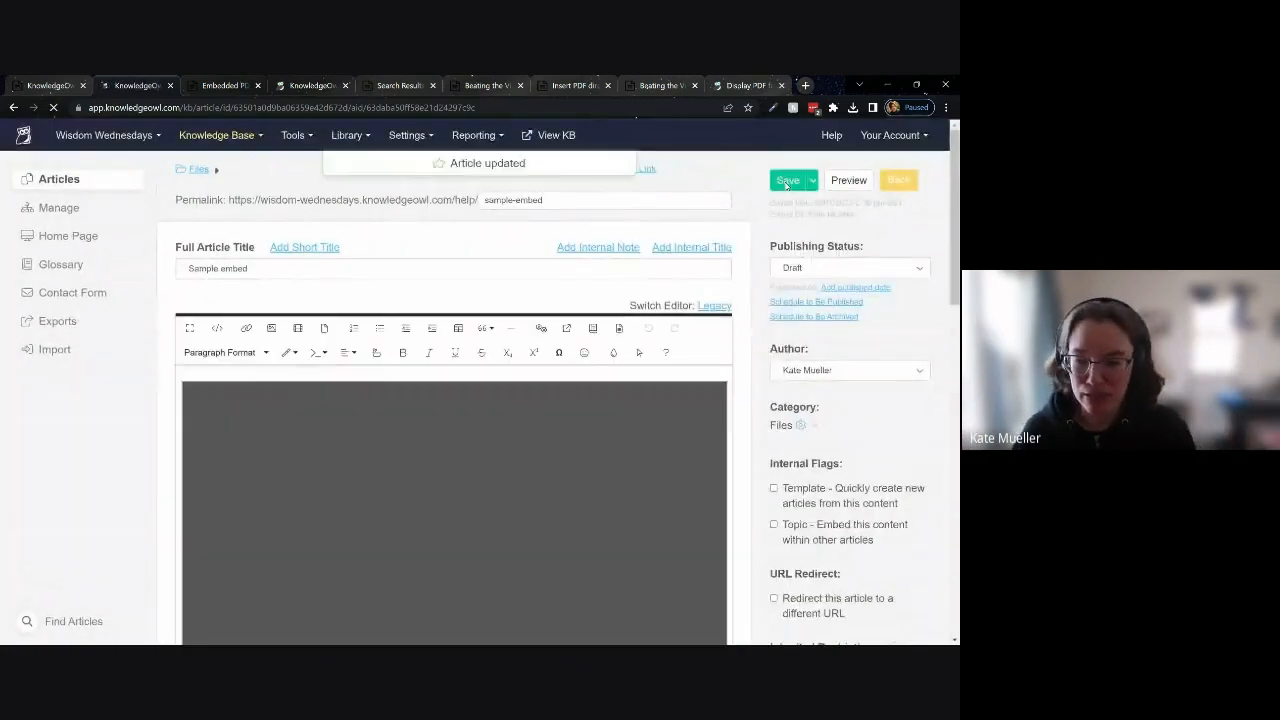